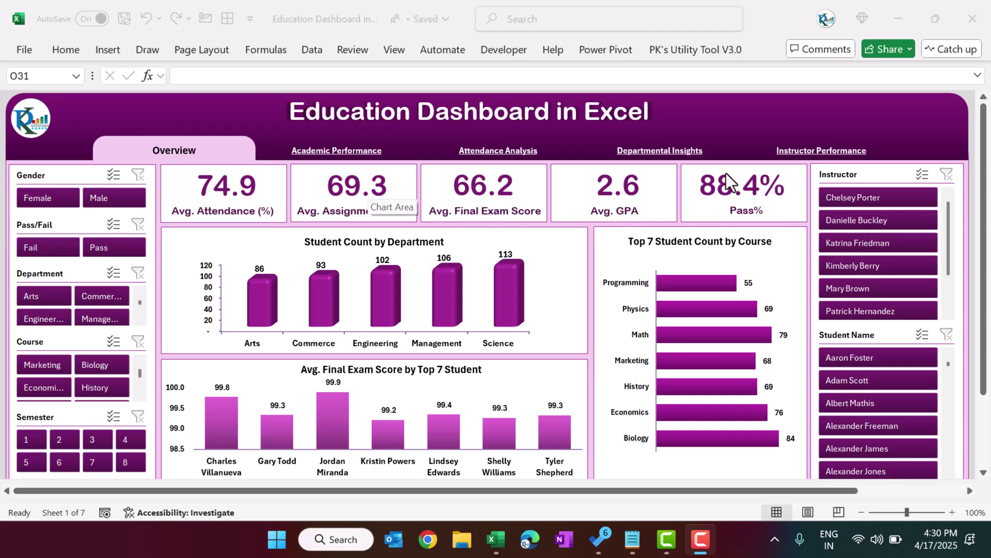
Change the course bar chart's title to "Student Count by Course".
click(641, 293)
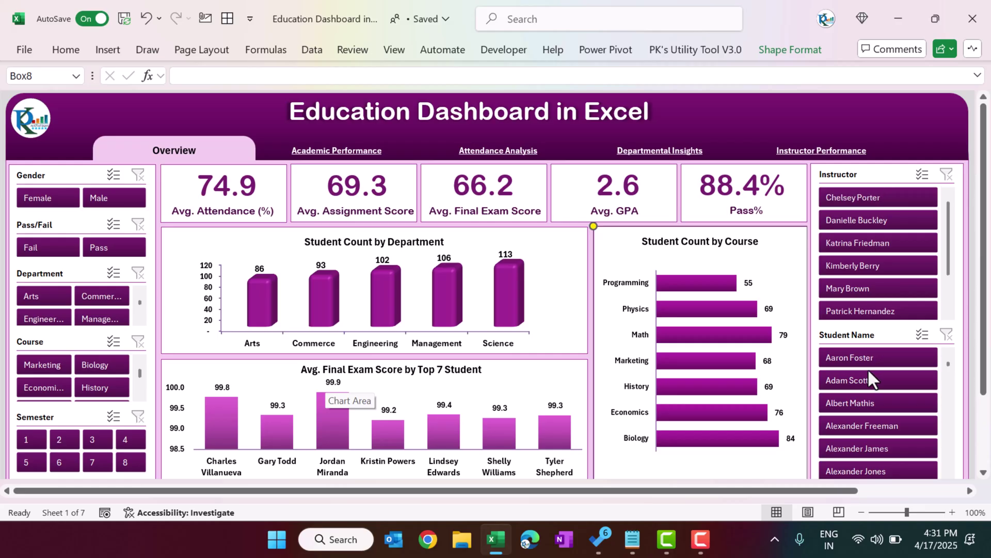
Filter the Overview dashboard by gender, Female and Male in turn, and clear the gender filter.
click(44, 203)
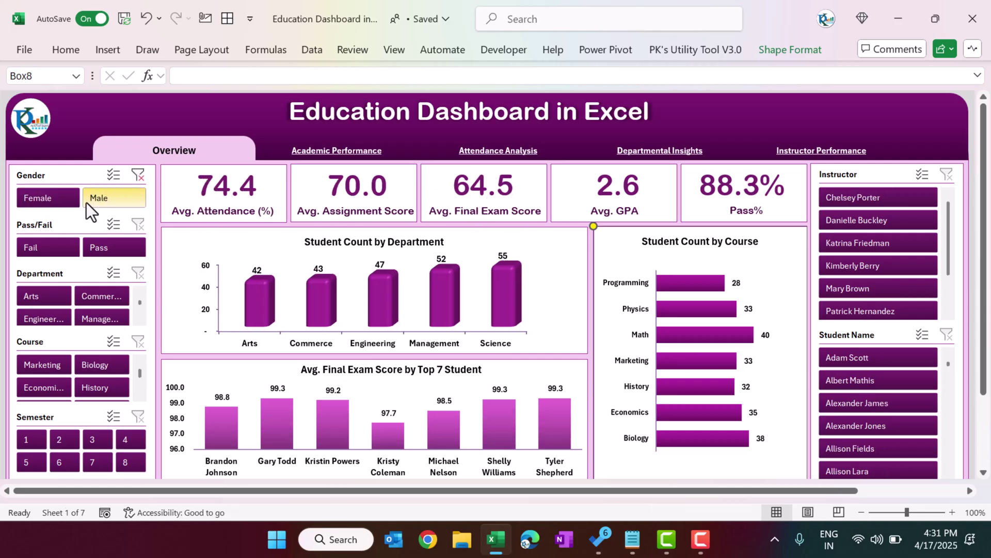
click(122, 200)
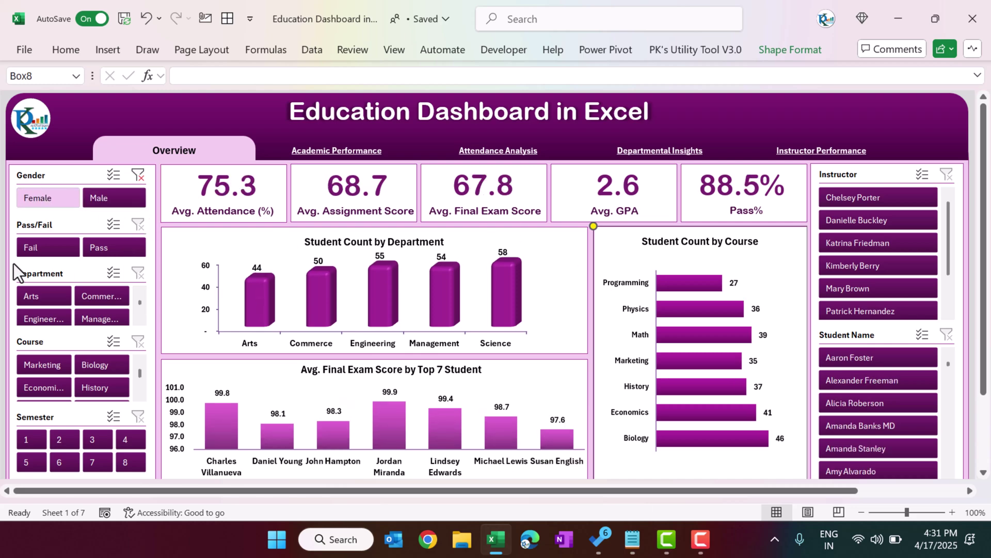
click(137, 178)
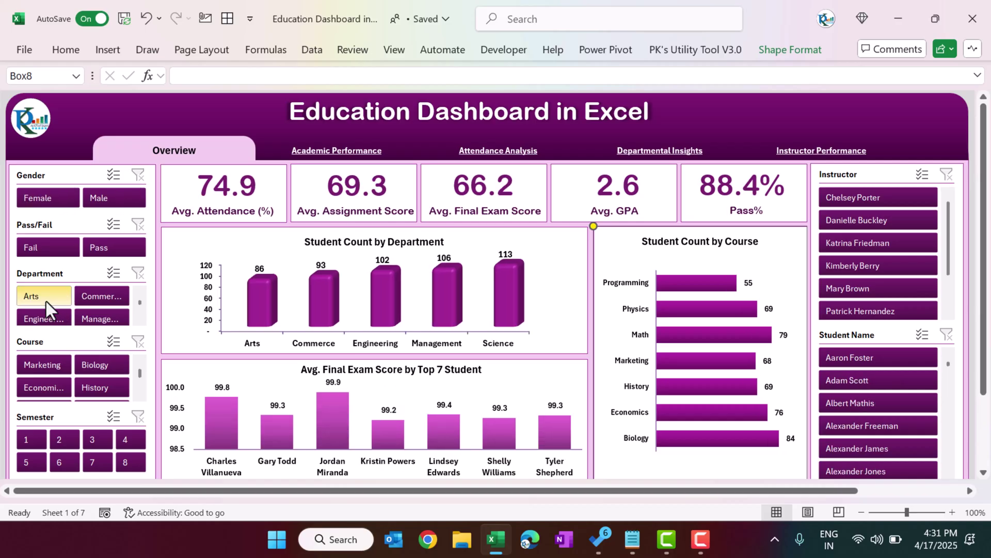
Filter the Overview dashboard by the Arts, Commerce and Management departments in turn, and clear the department filter.
click(45, 301)
click(99, 299)
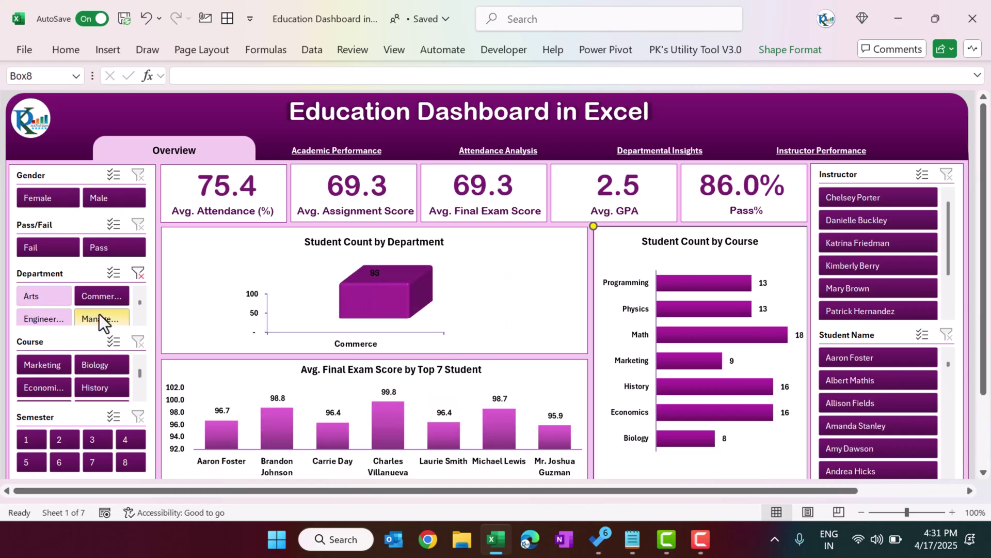
click(101, 321)
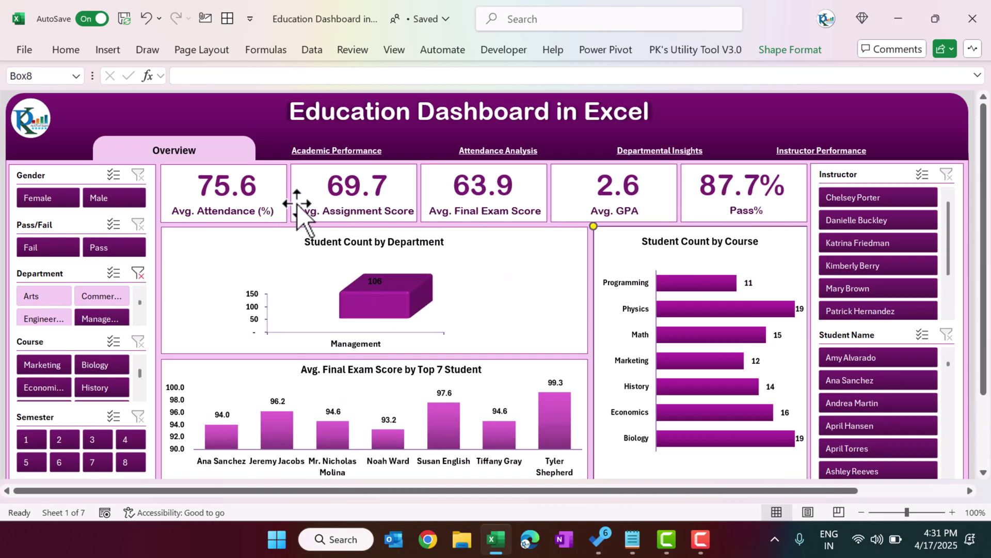
click(138, 273)
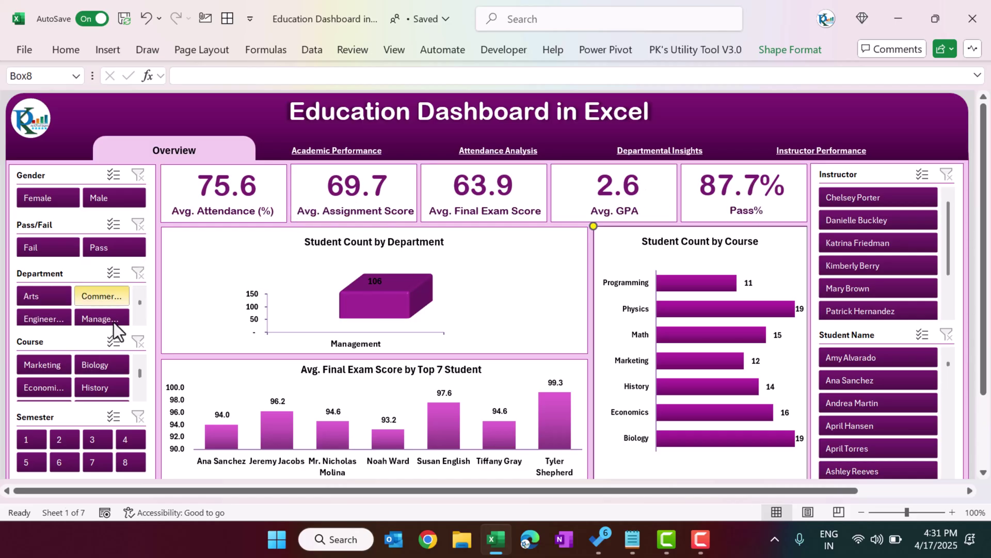
Filter the Overview dashboard by the Marketing, Biology and History courses in turn.
click(42, 368)
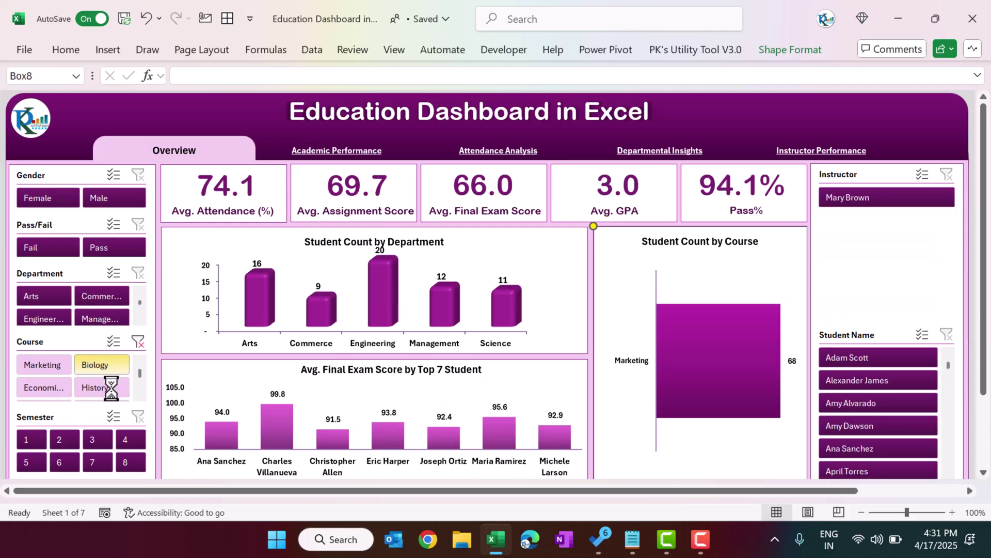
click(103, 366)
click(102, 387)
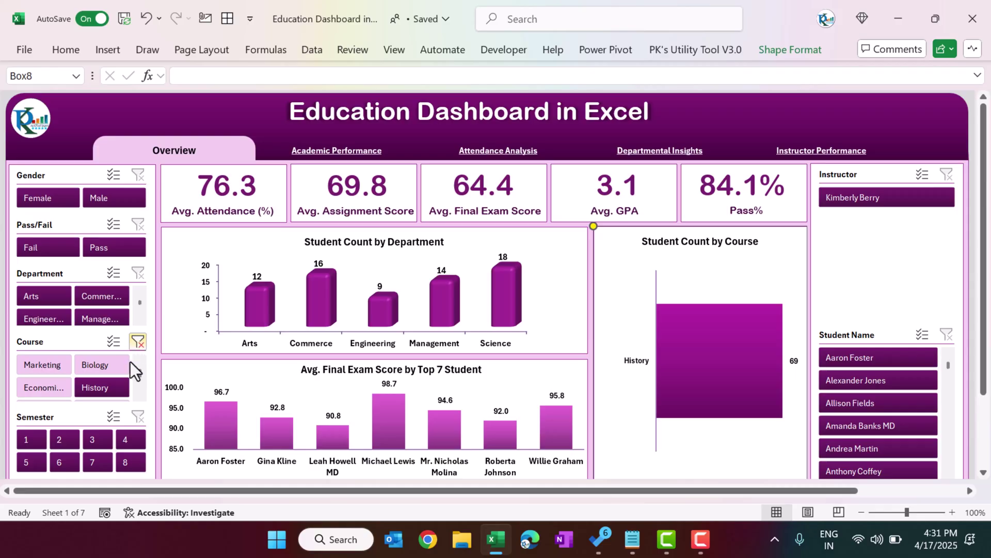
Filter the History results by semesters 2, 3 and 7 in turn, and clear the semester and course filters.
click(75, 437)
click(108, 440)
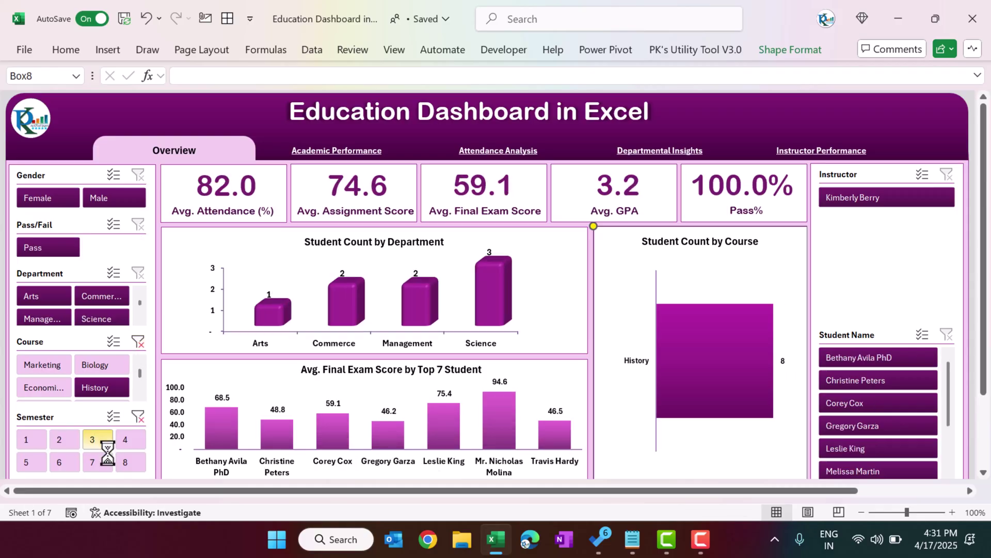
click(98, 463)
click(138, 416)
click(137, 342)
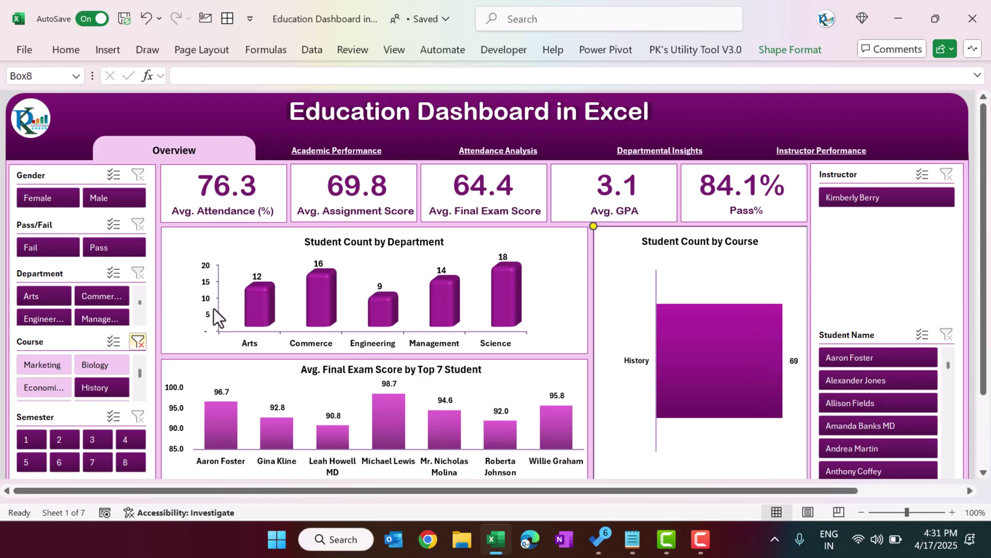
Filter the Overview dashboard by the first, second and fourth listed instructors in turn, and clear the instructor filter.
click(877, 202)
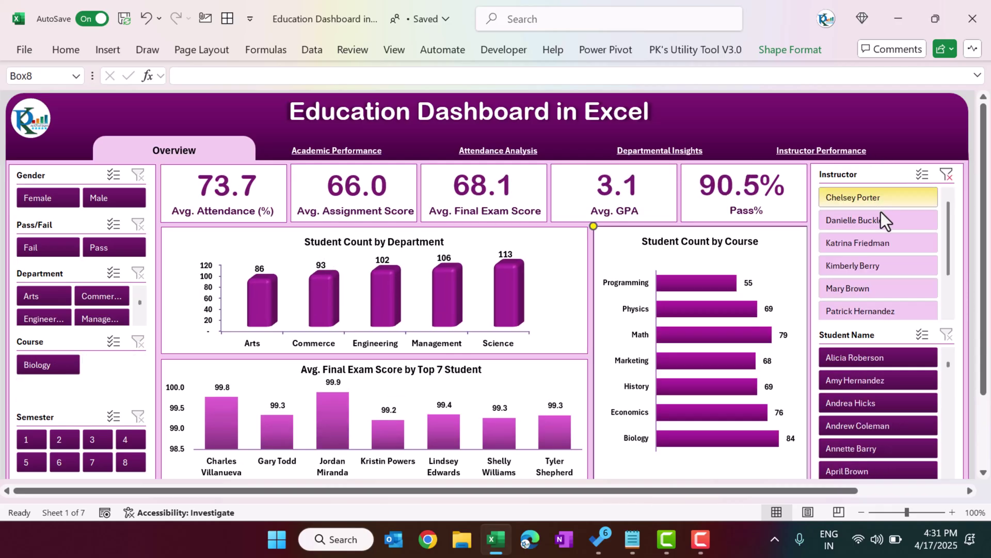
click(879, 221)
click(884, 261)
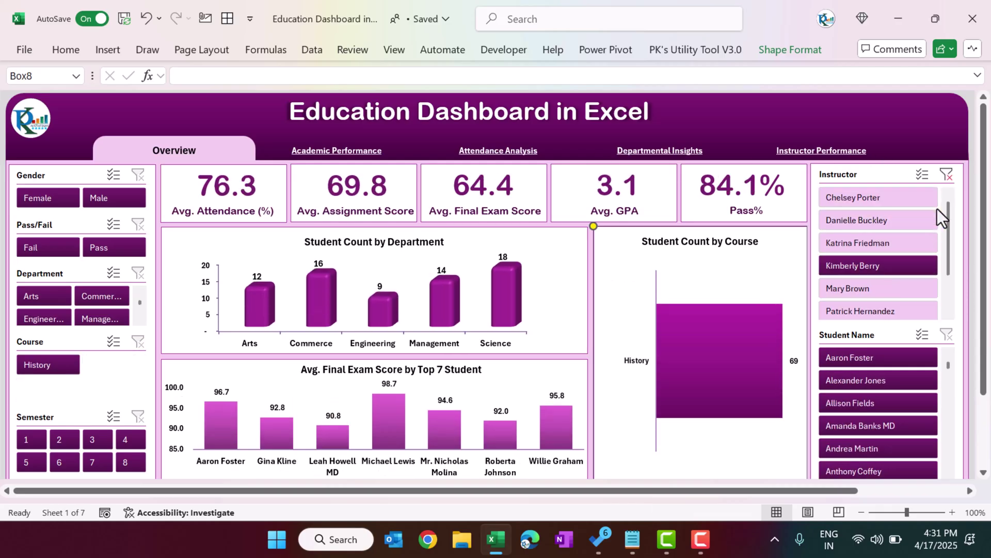
click(947, 175)
Filter the Overview dashboard by the first, third and fourth listed students in turn, and clear the student filter.
click(883, 358)
click(887, 407)
click(891, 431)
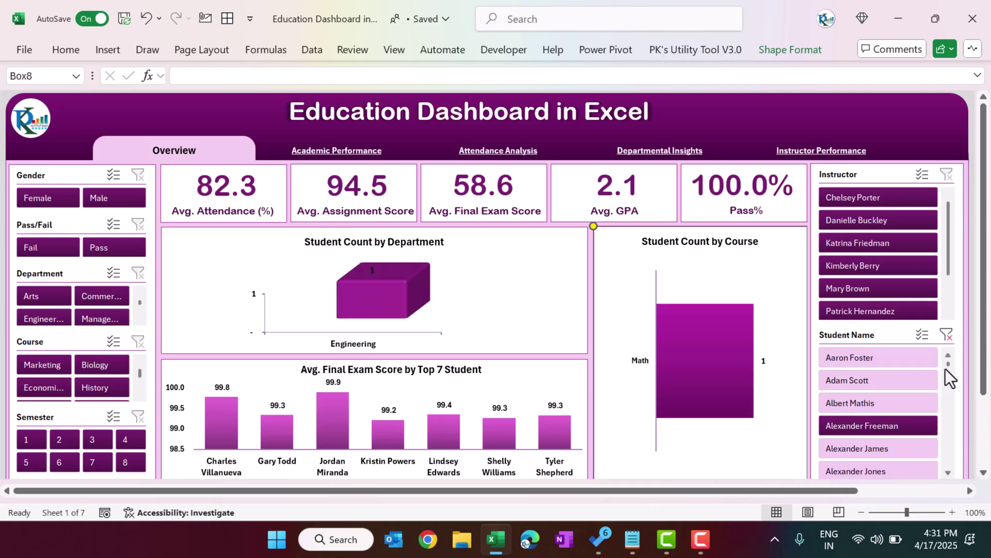
click(949, 336)
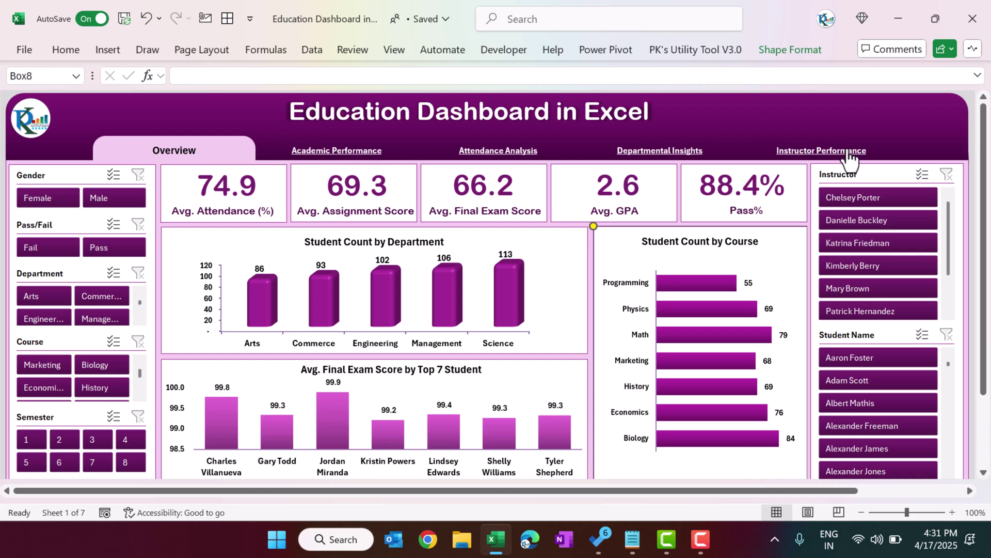
On the Academic Performance page, filter by Female and Male in turn and clear the gender filter.
click(355, 152)
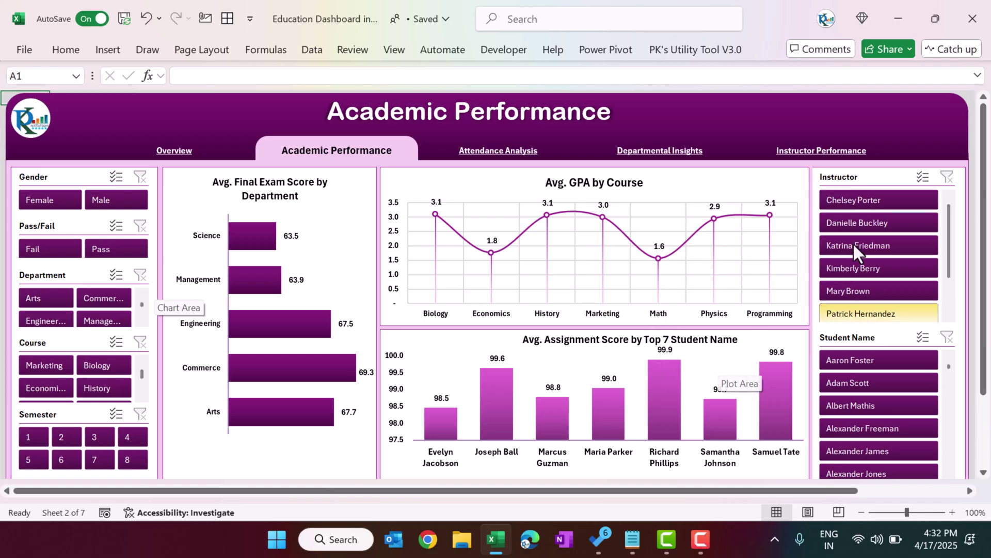
click(59, 202)
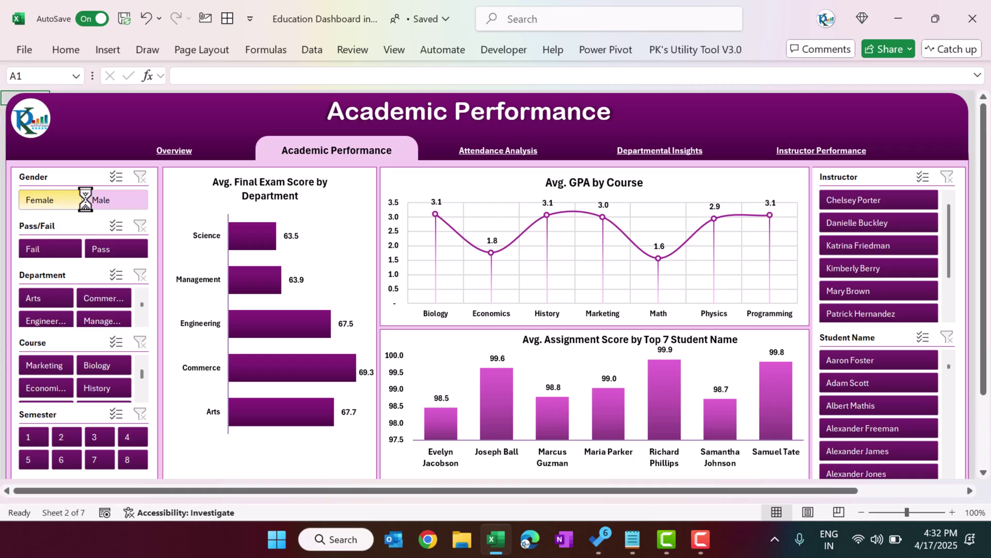
click(120, 201)
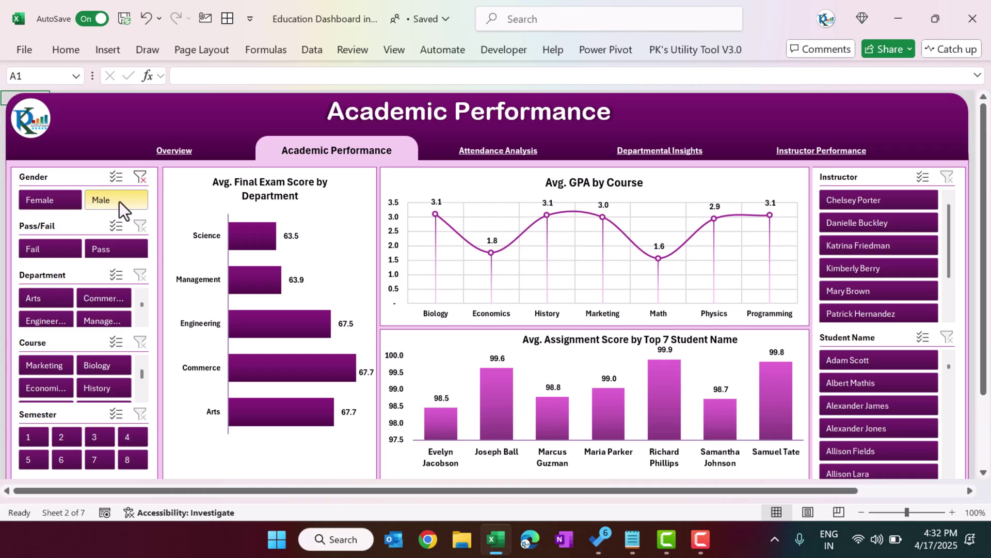
click(140, 176)
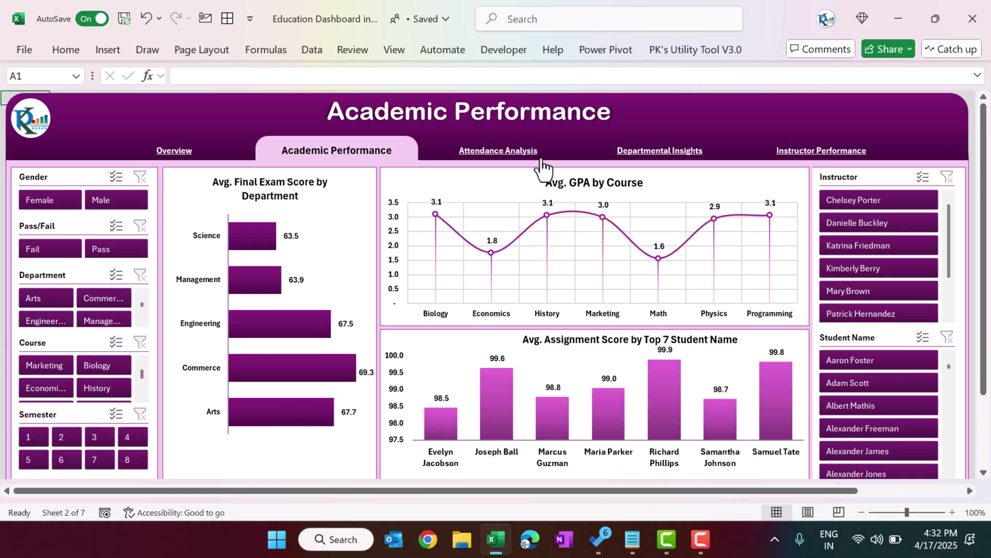
View the Attendance Analysis page and go on to the Departmental Insights page.
click(498, 152)
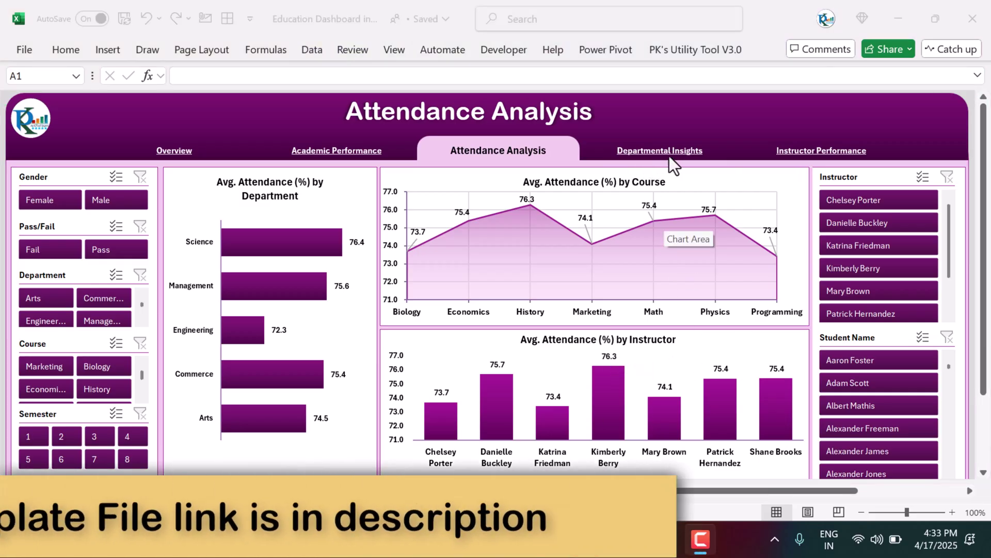
click(674, 151)
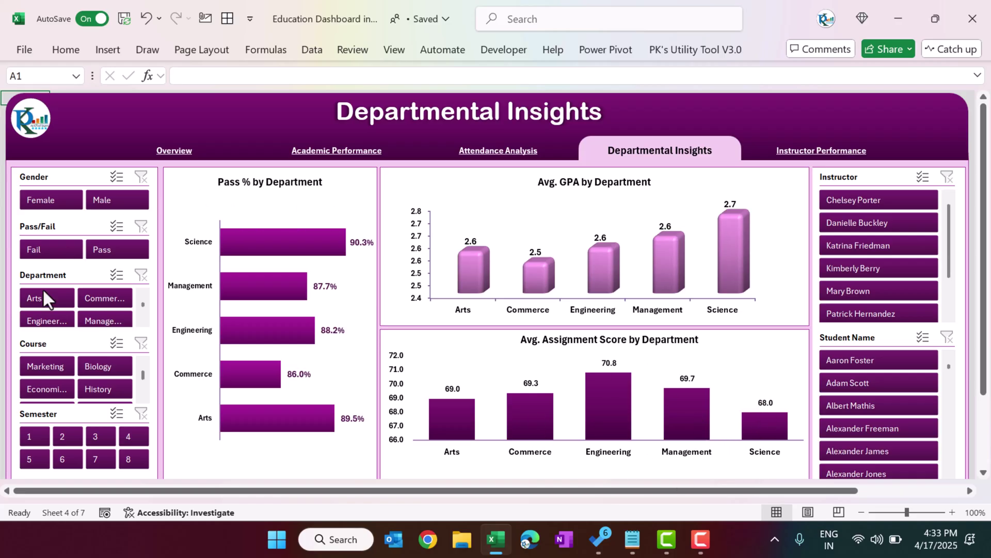
Filter the departmental charts by semesters 2 and 3 in turn, and clear the semester filter.
click(71, 440)
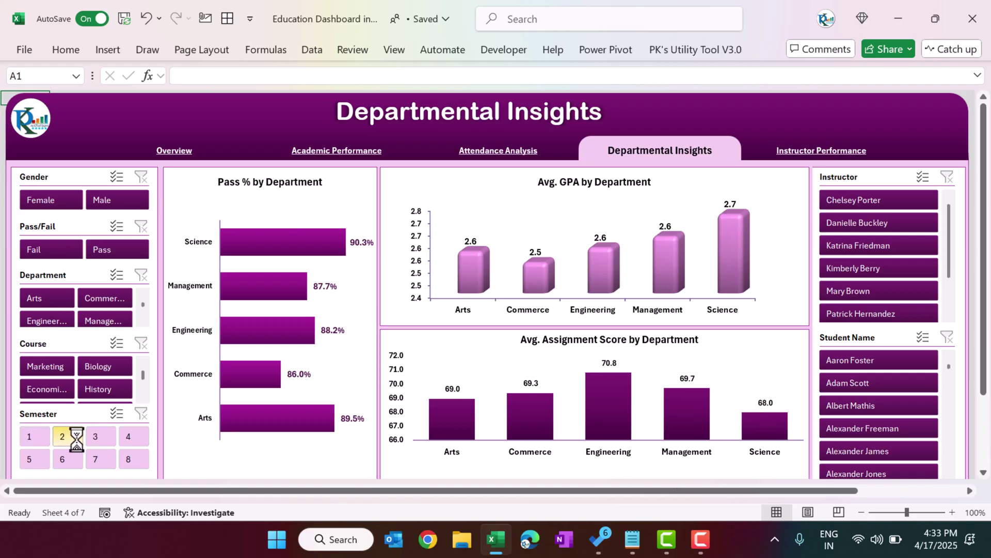
click(109, 437)
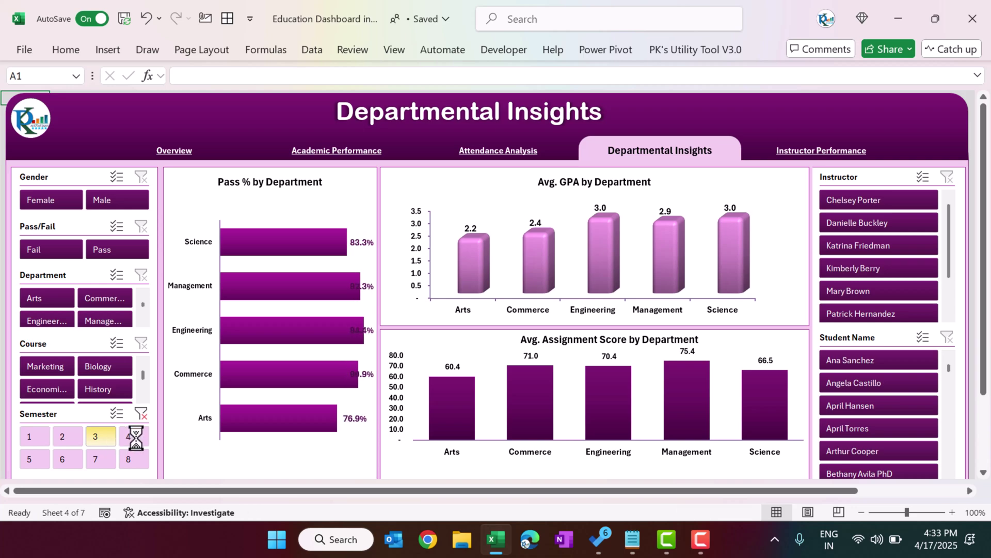
click(141, 412)
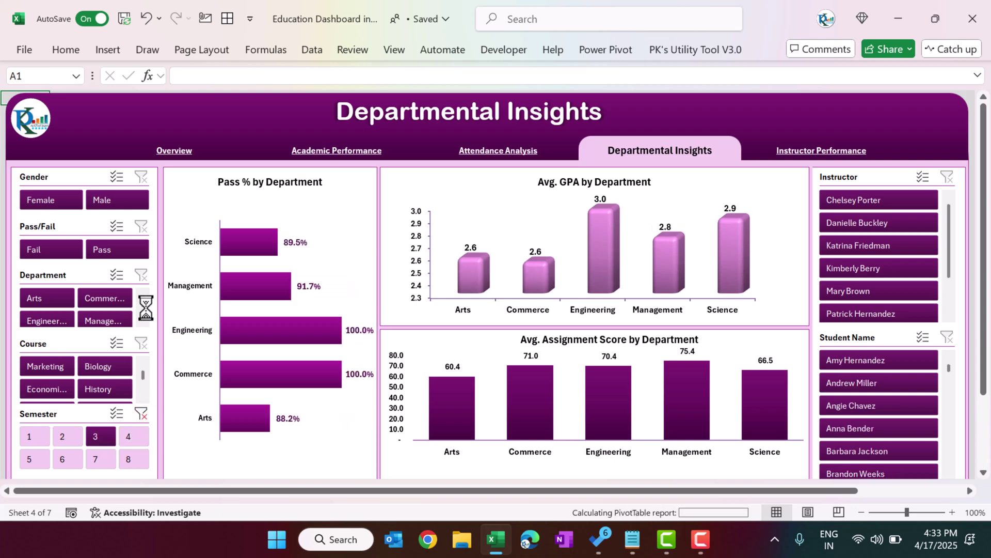
Filter the departmental charts by Female and Male in turn, and clear the gender filter.
click(60, 198)
click(126, 198)
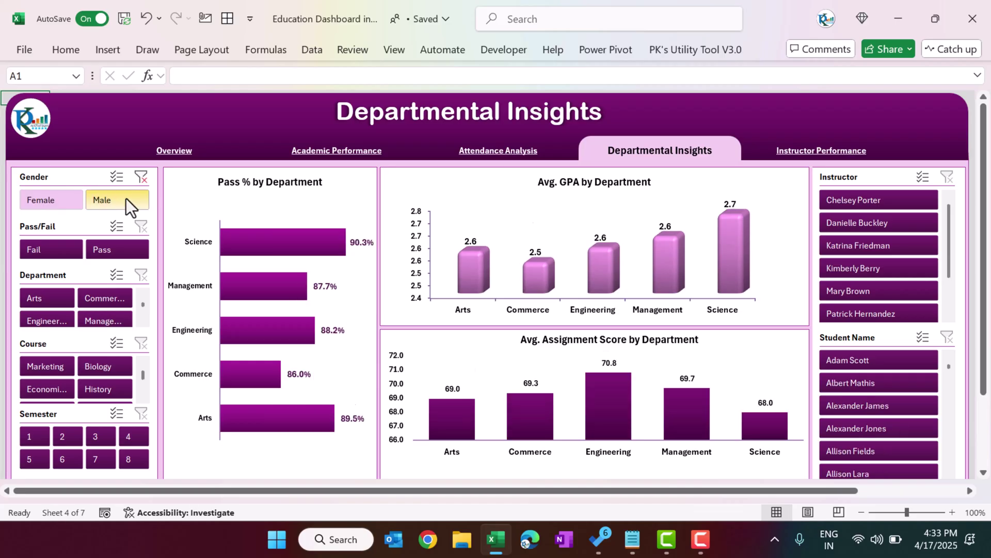
click(142, 178)
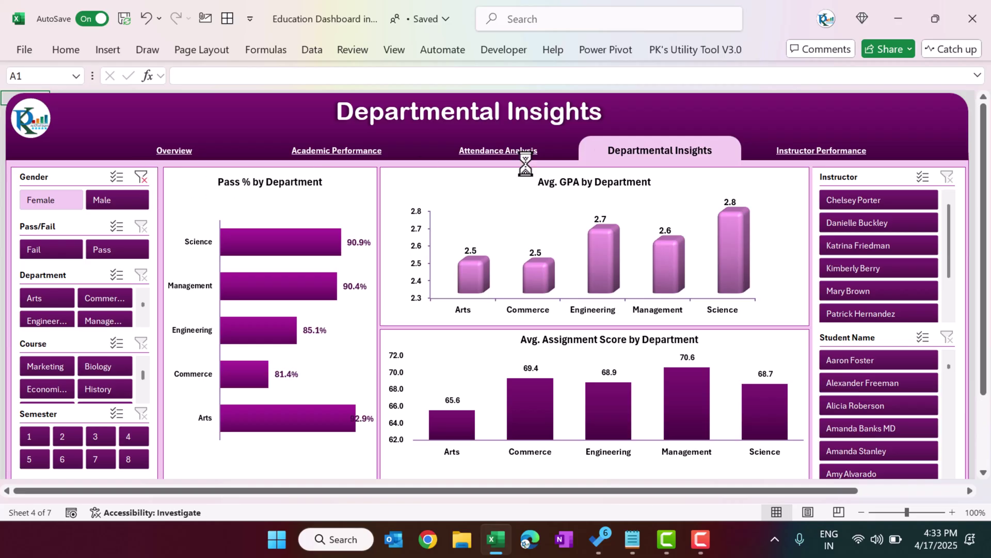
Open the dashboard's Instructor Performance page to view its charts.
click(816, 153)
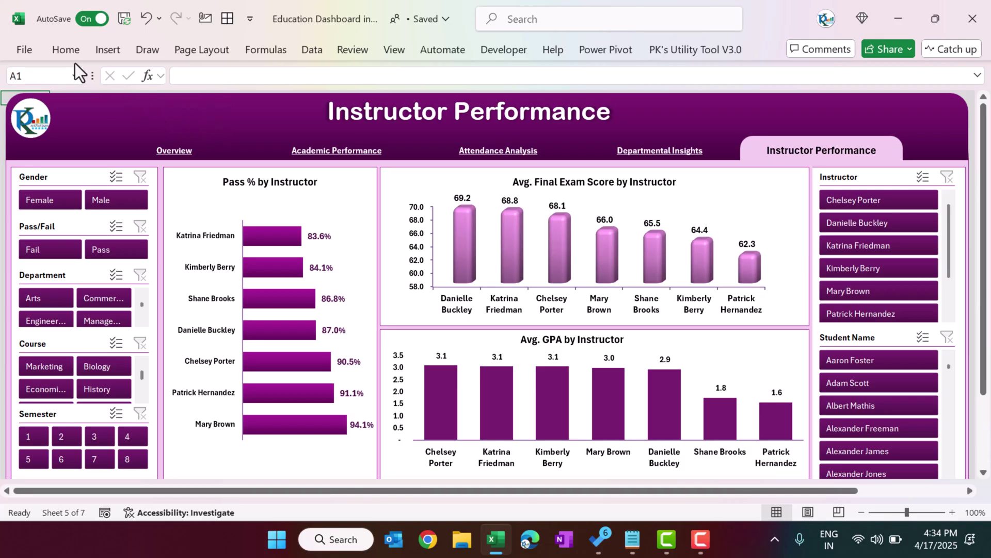
Turn on the display of sheet tabs for the workbook in the advanced Excel options.
click(31, 51)
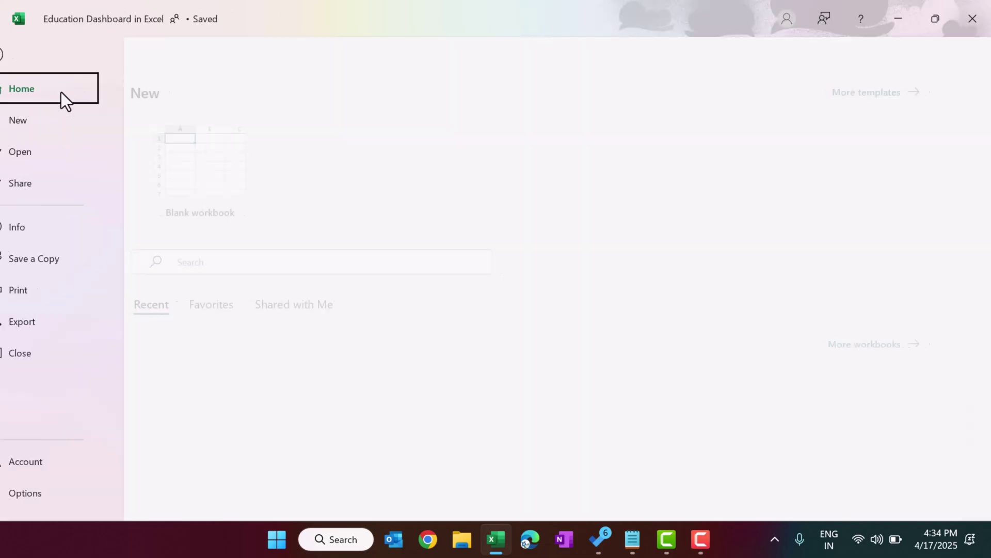
key(Escape)
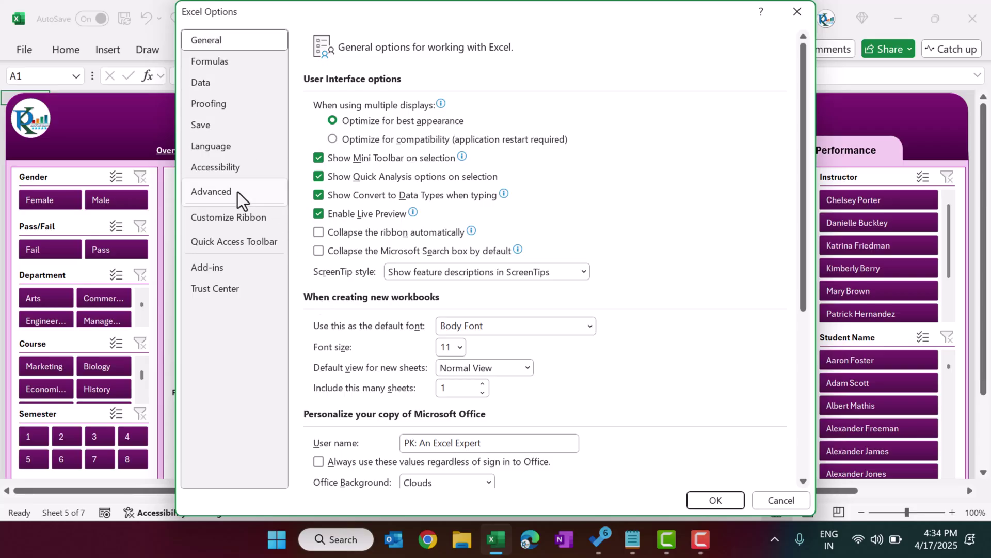
drag(804, 122, 805, 291)
click(370, 359)
click(715, 500)
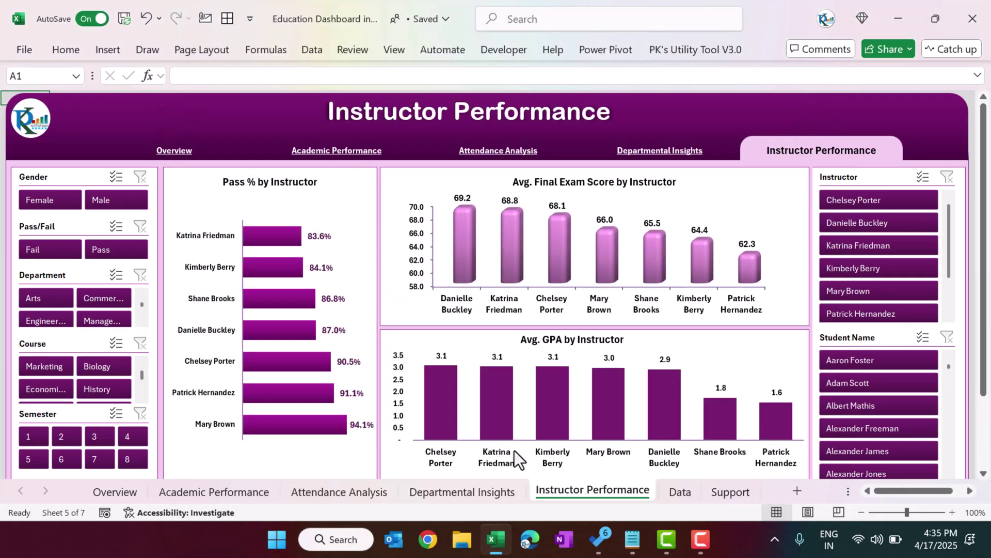
Go through the Overview, Academic Performance, Attendance Analysis, Departmental Insights and Instructor Performance sheets, ending on the Data sheet.
click(124, 493)
click(262, 491)
click(355, 491)
click(454, 490)
click(575, 490)
click(681, 492)
Go to the ID header in cell B2 at the start of the data table.
click(495, 287)
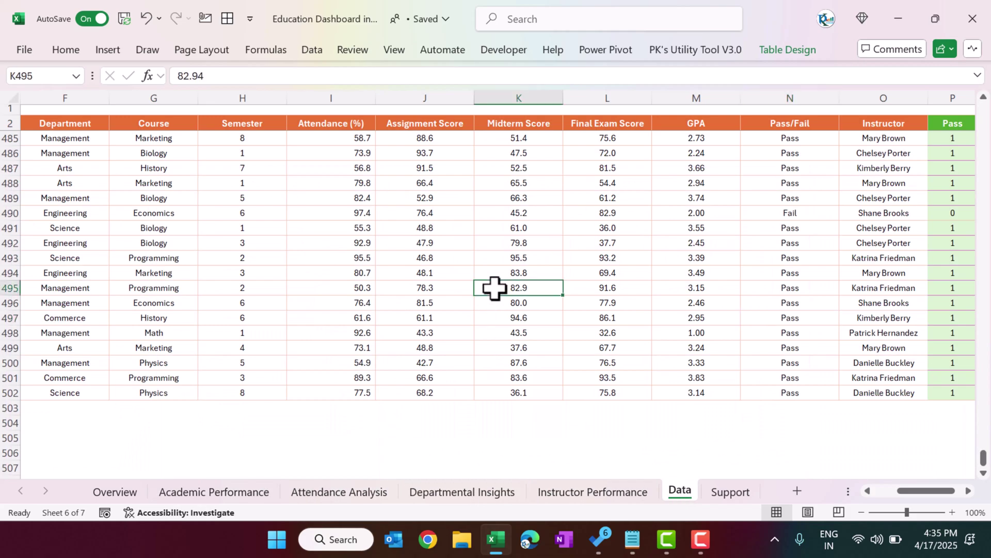
key(ctrl+Up)
key(ctrl+Left)
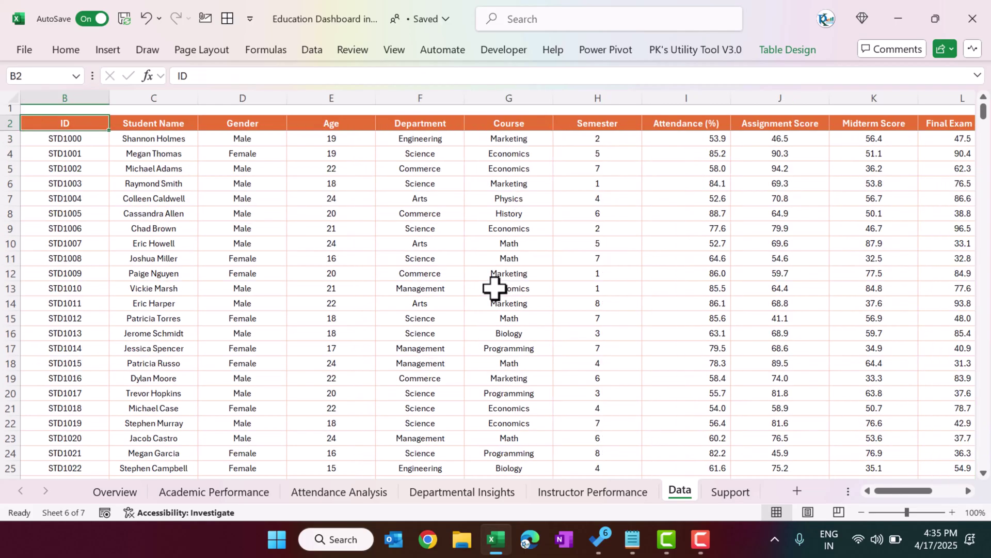
Go through the Student Name, Gender, Age, Department, Course and Semester columns of the data table.
drag(158, 124, 155, 303)
drag(270, 122, 261, 268)
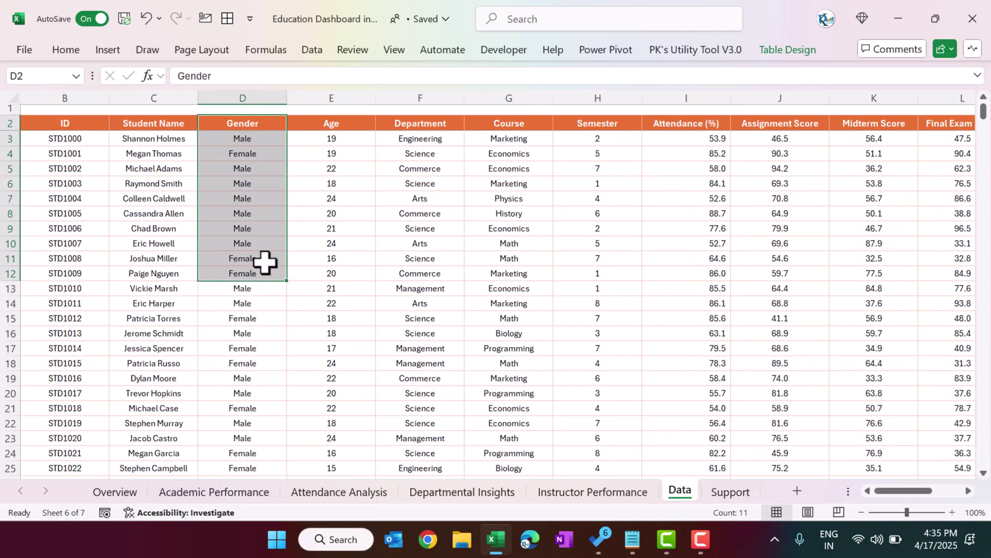
drag(352, 126, 354, 290)
click(438, 110)
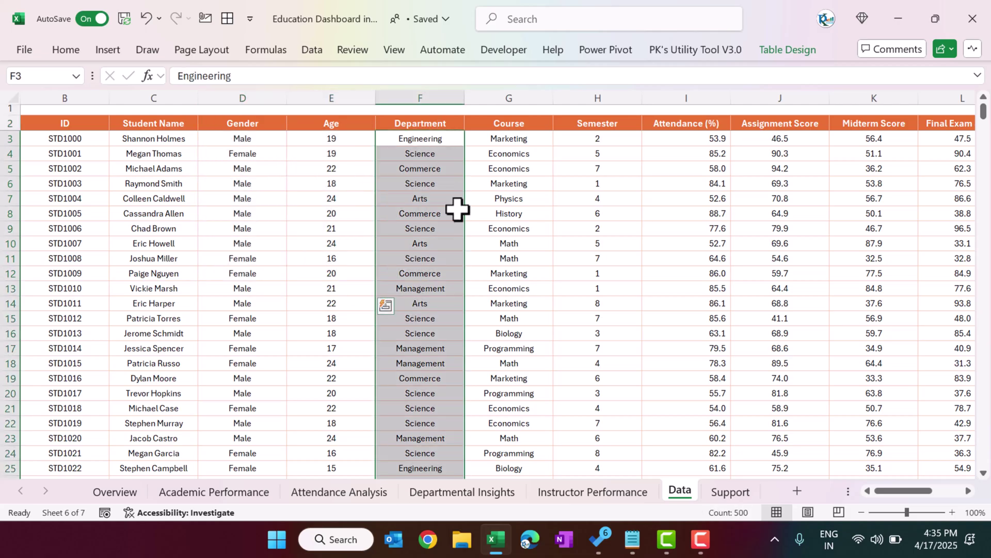
drag(526, 122, 516, 273)
drag(617, 126, 616, 248)
Go through the Attendance (%), exam score, GPA, Pass/Fail and Instructor columns, highlighting the first five instructor entries.
scroll(830, 219, right, 1)
scroll(830, 220, right, 3)
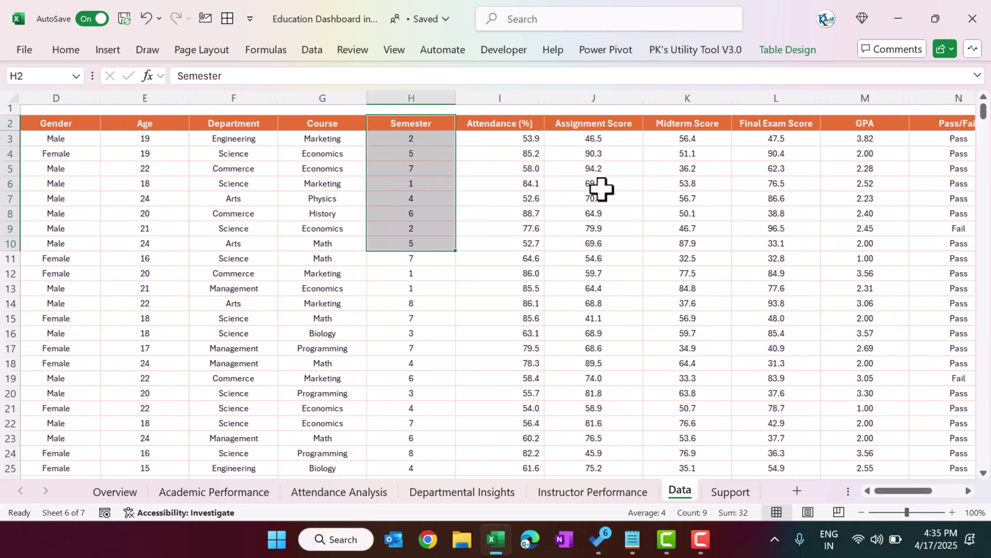
scroll(597, 141, right, 1)
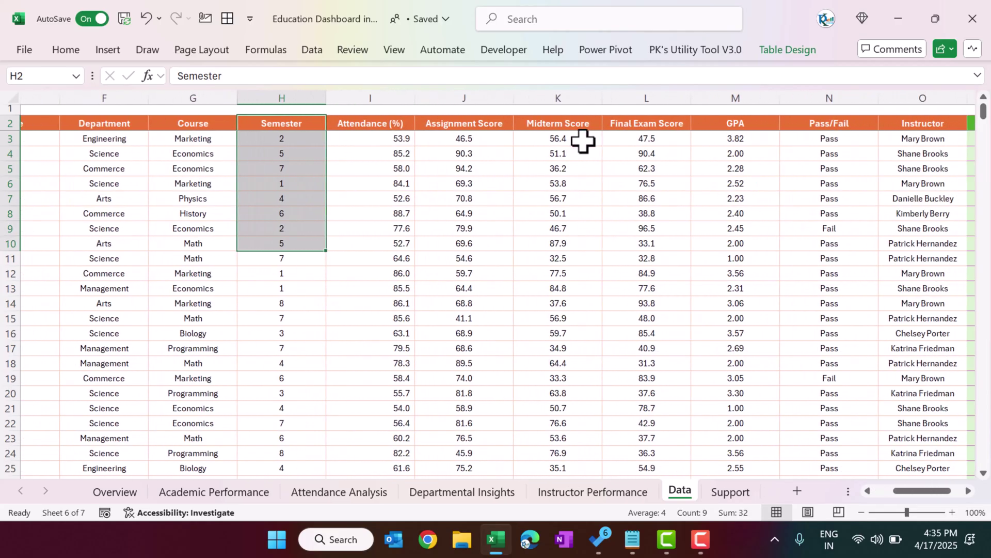
scroll(615, 143, right, 1)
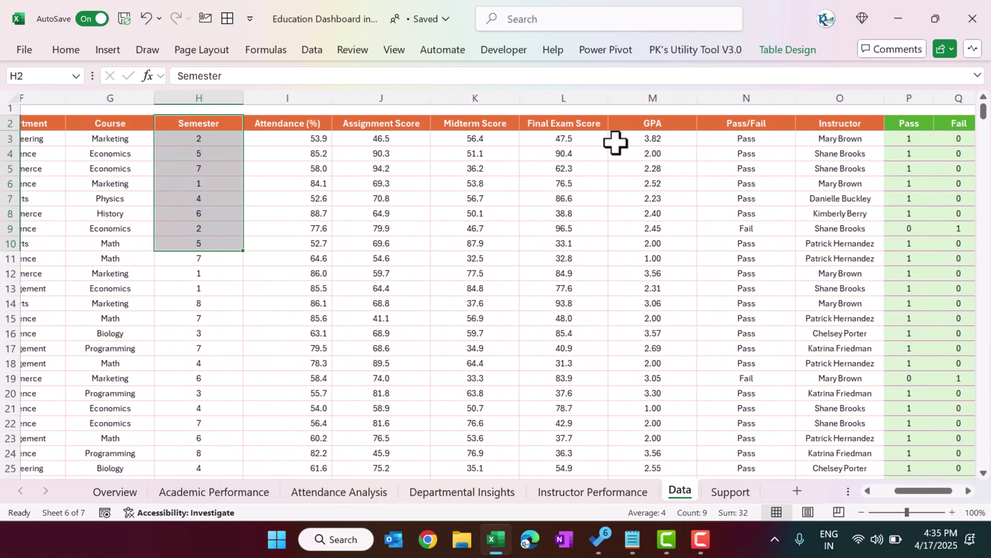
scroll(588, 140, right, 1)
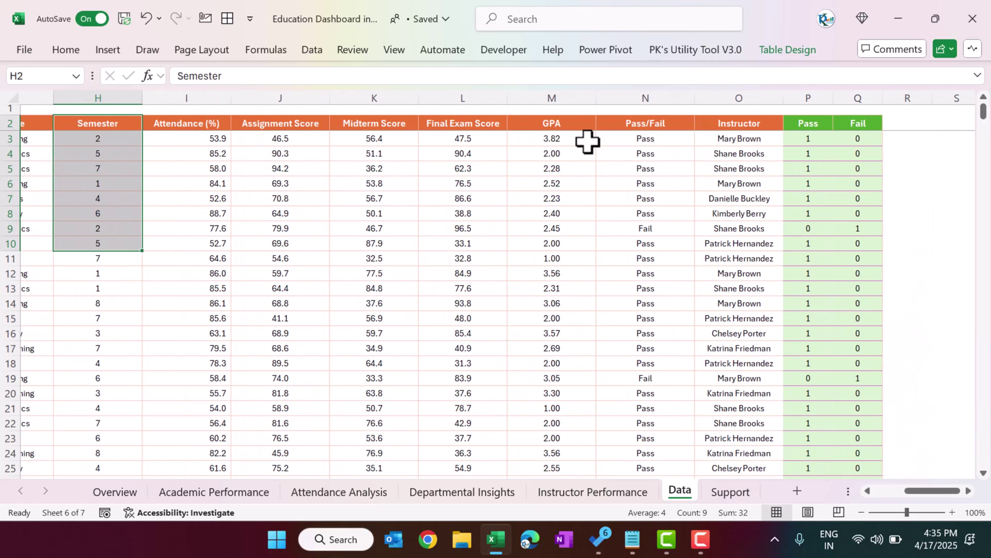
scroll(587, 141, right, 1)
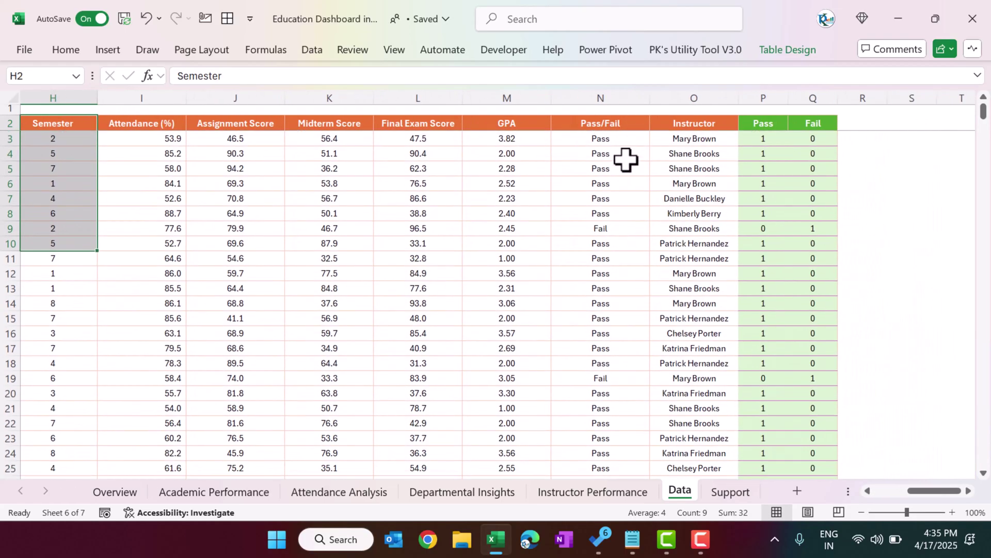
scroll(625, 162, right, 1)
drag(635, 142, 635, 196)
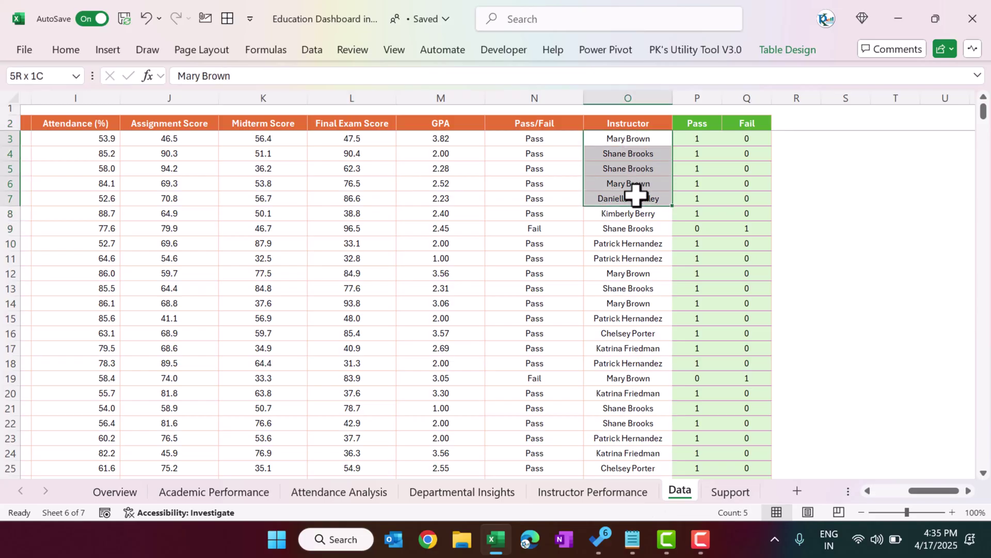
scroll(774, 149, right, 1)
Examine the IF formula of the Pass helper column in P3 and the Pass/Fail cell it refers to.
click(662, 138)
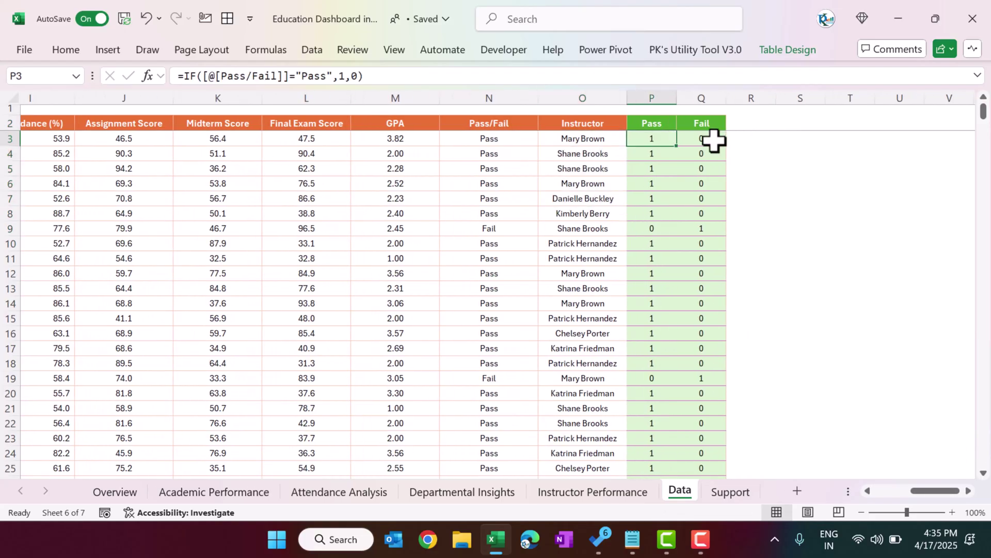
click(661, 122)
click(705, 126)
click(686, 138)
click(673, 140)
click(698, 139)
click(653, 139)
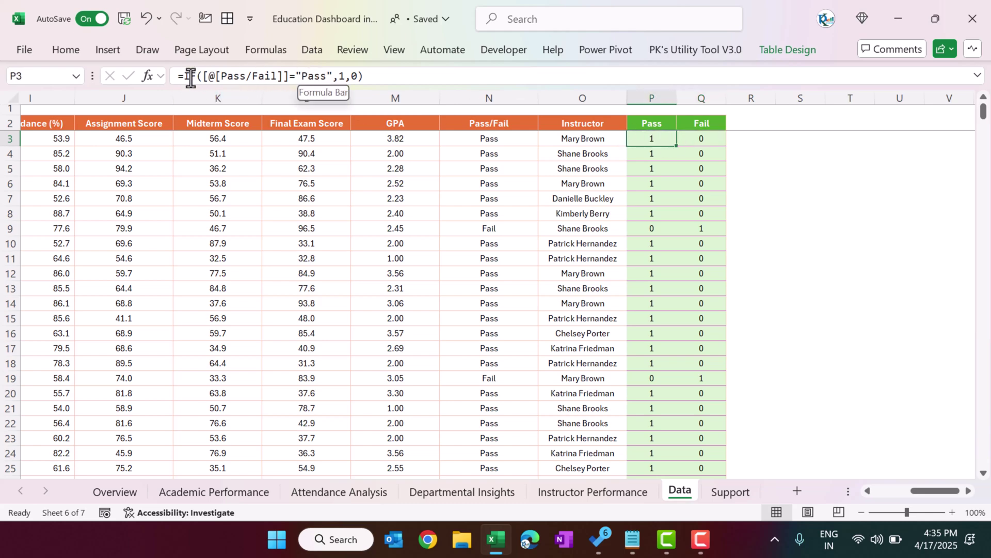
click(509, 139)
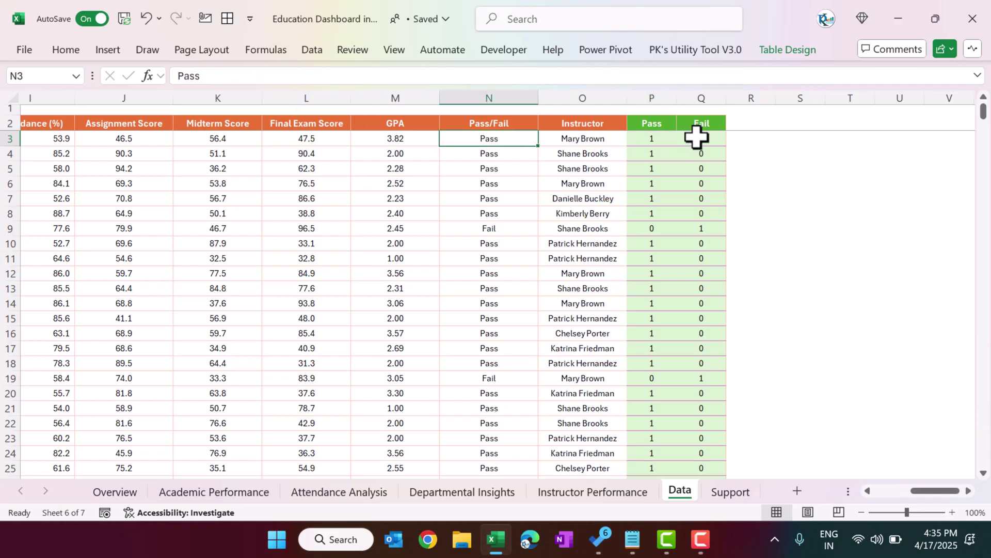
click(650, 140)
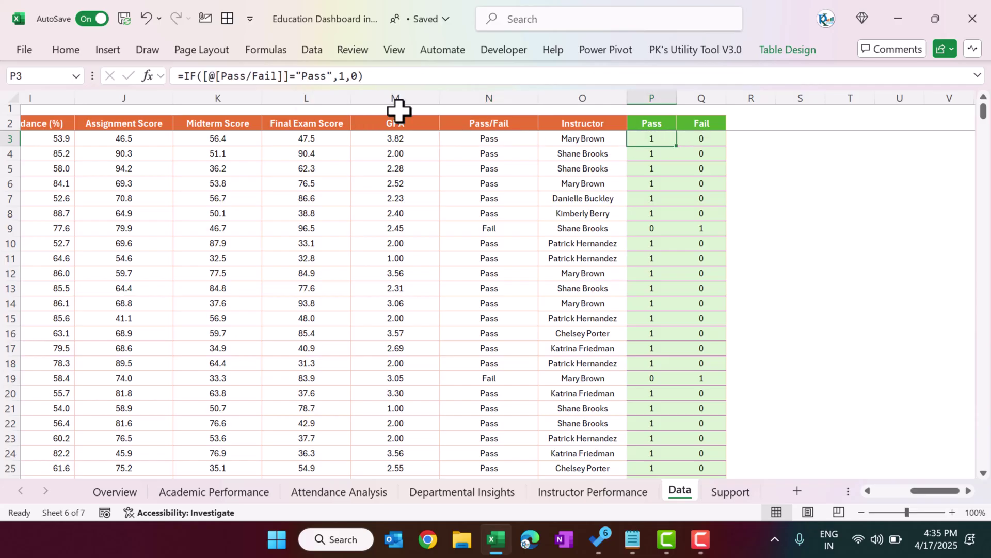
click(345, 77)
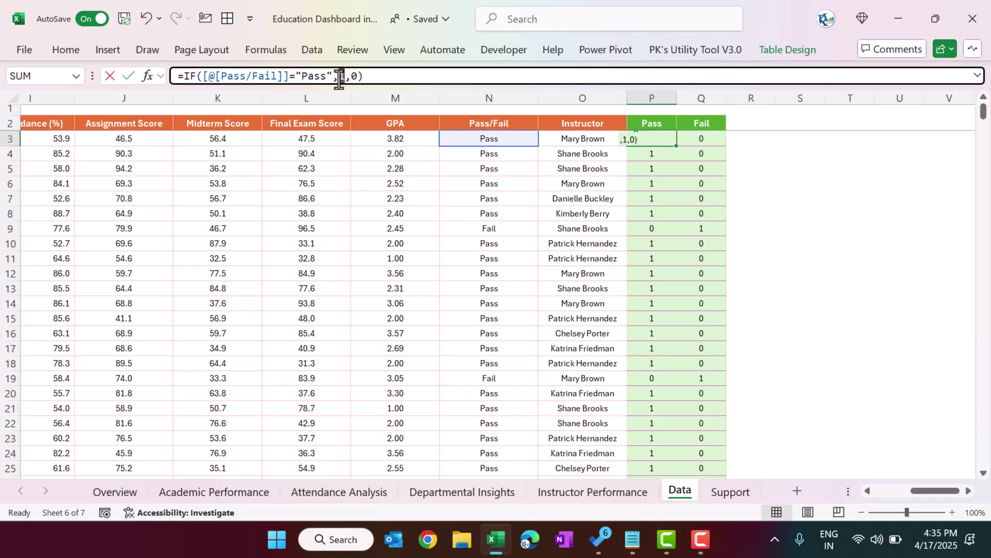
key(Escape)
Examine the Fail helper column's formula in Q3 and highlight cells in both helper columns.
click(713, 138)
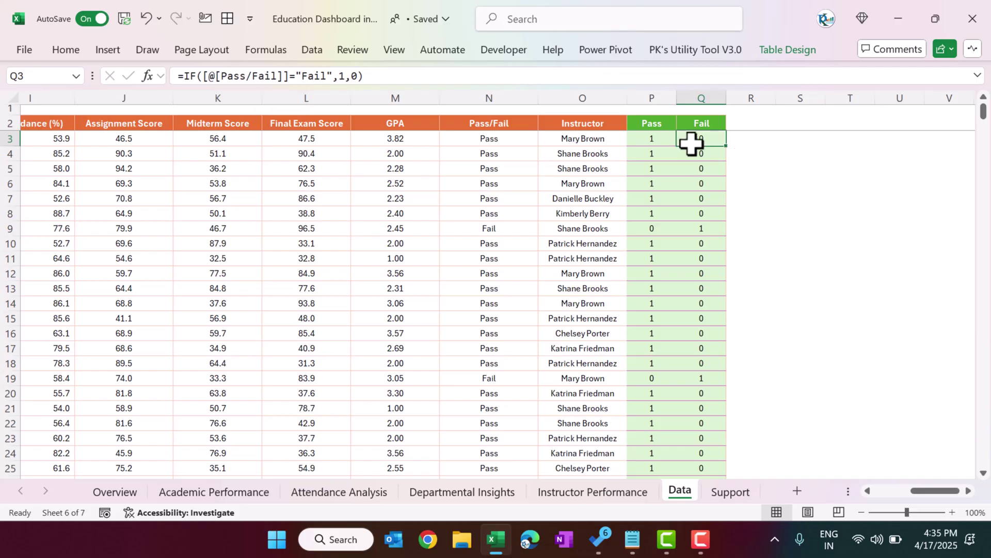
drag(660, 124, 660, 248)
drag(713, 138, 712, 198)
click(704, 287)
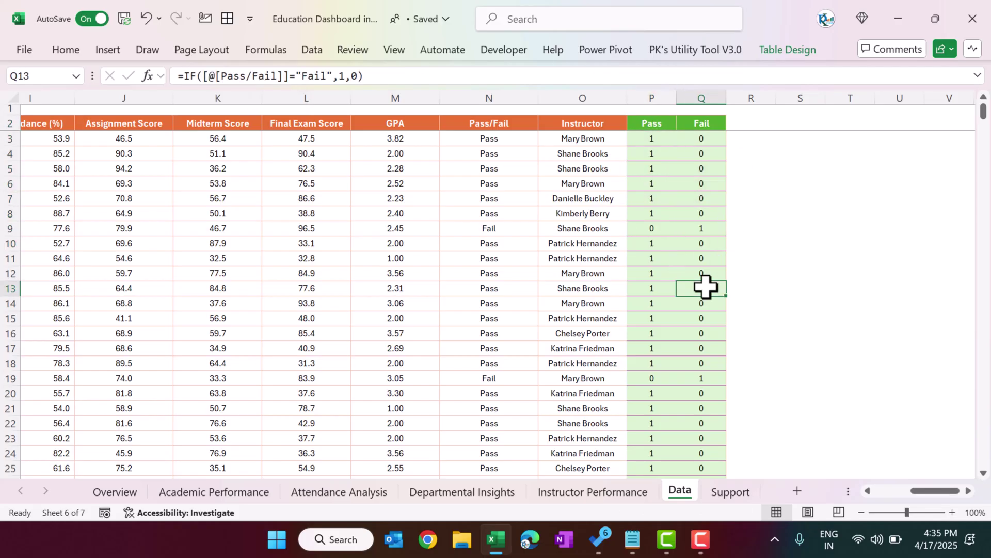
Open the Support sheet and go to its Avg. Attendance (%) pivot table.
click(749, 488)
click(528, 322)
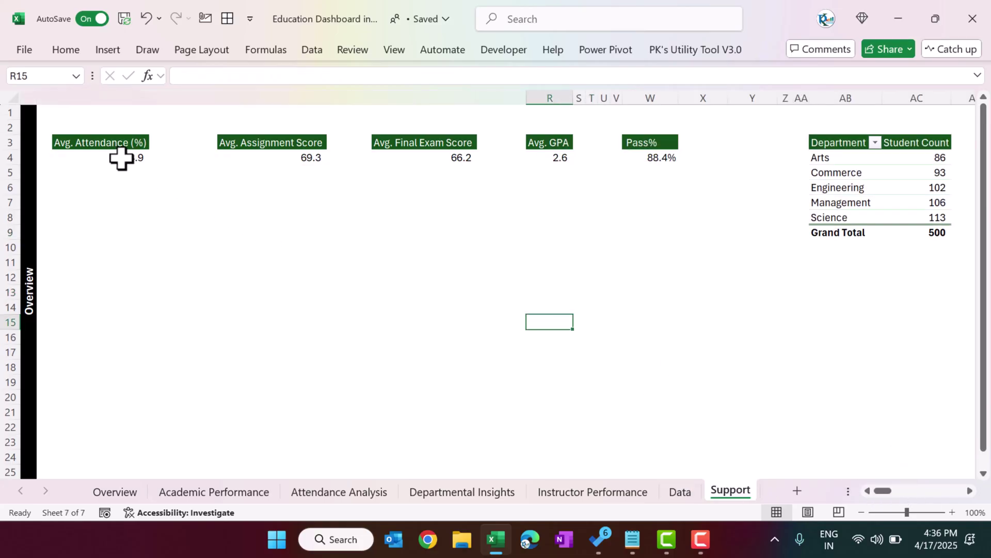
click(124, 147)
Return to the Data sheet and check the name assigned to the source table.
click(680, 490)
click(505, 272)
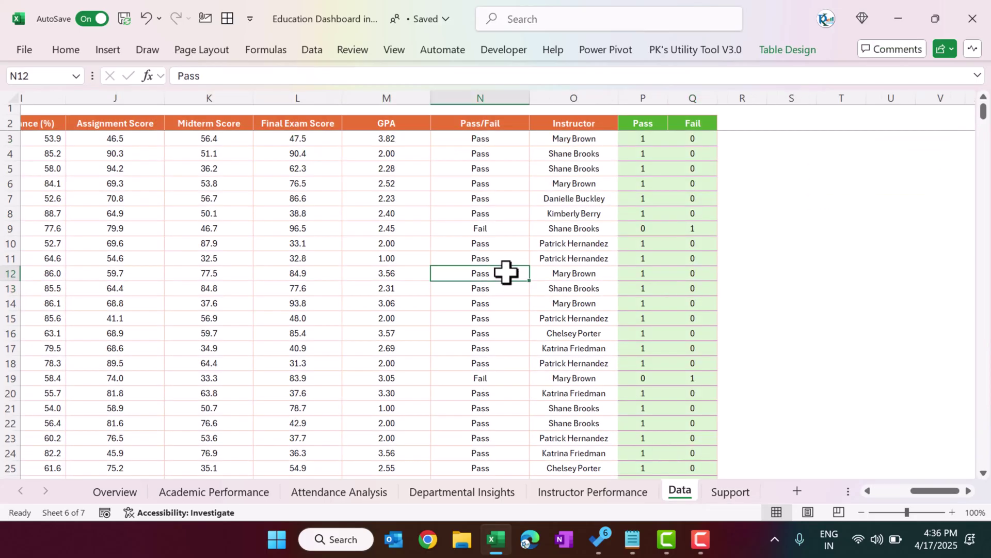
click(788, 51)
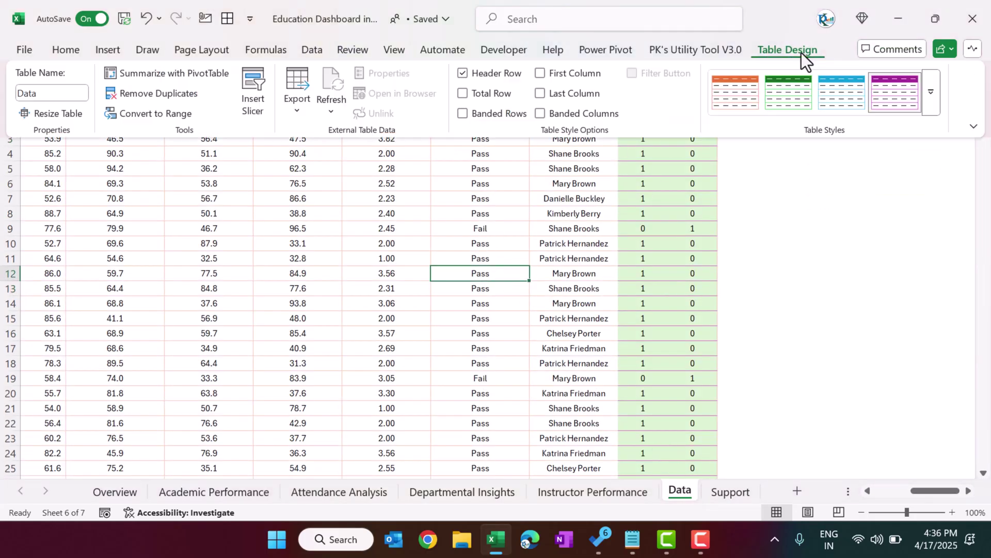
click(47, 93)
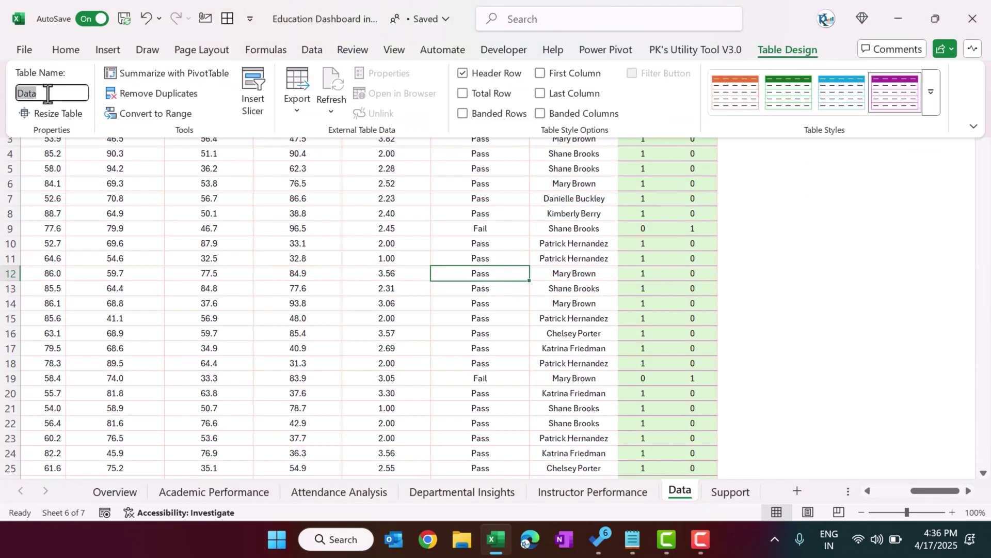
click(480, 213)
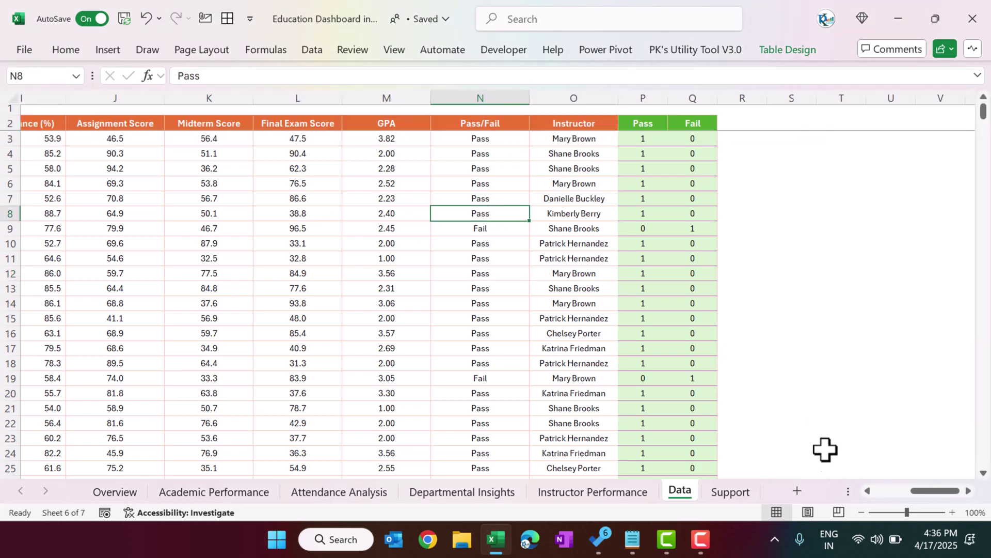
Review the Overview section of the Support sheet, highlighting its row of summary pivot tables.
click(749, 492)
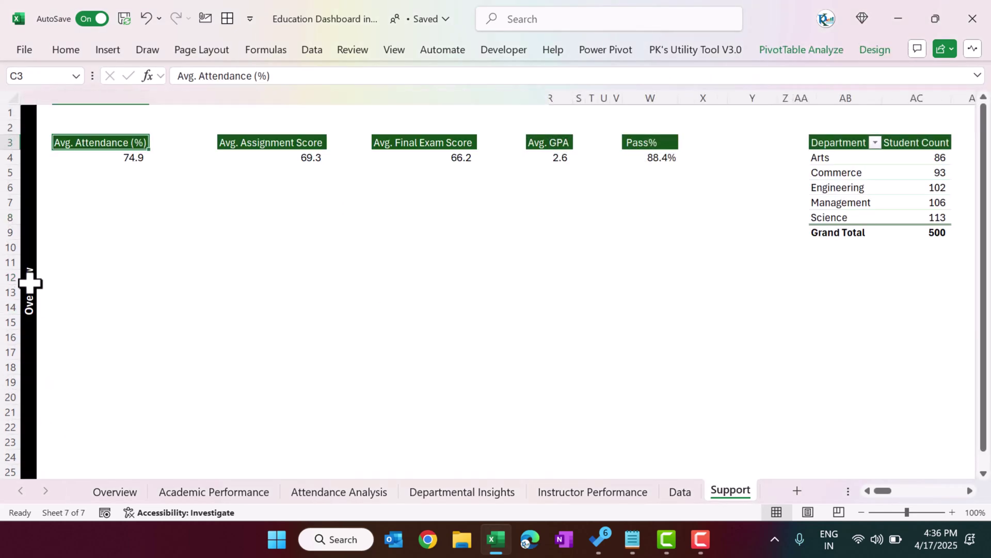
click(29, 285)
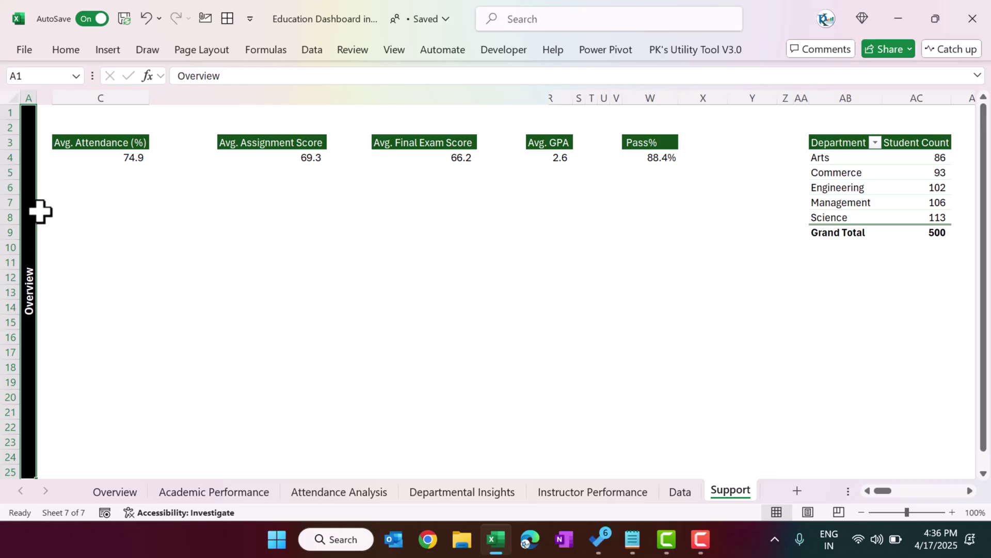
drag(73, 146, 844, 238)
click(574, 332)
click(28, 278)
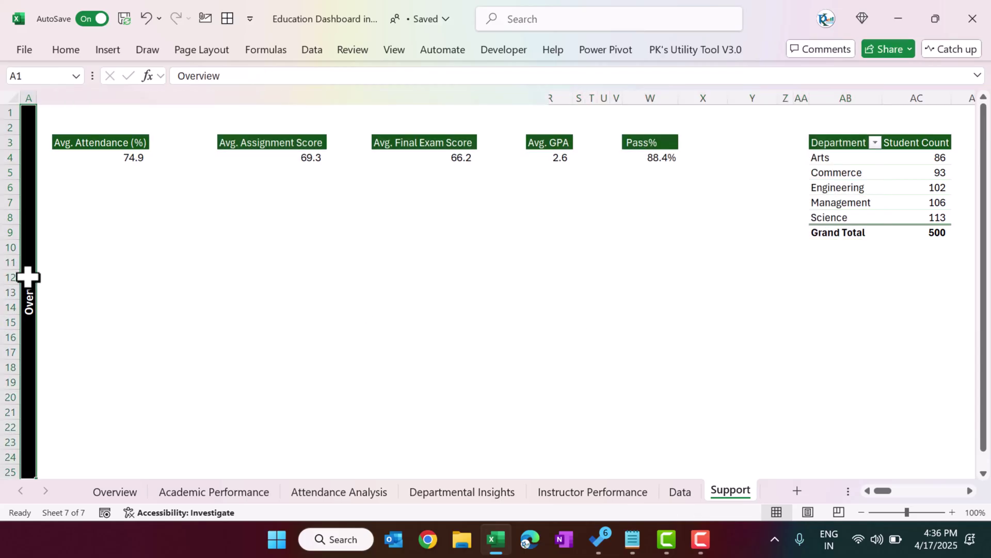
drag(118, 148, 694, 157)
Review the pivot tables in the Academic Performance and Attendance Analysis sections of the Support sheet.
drag(884, 491, 909, 497)
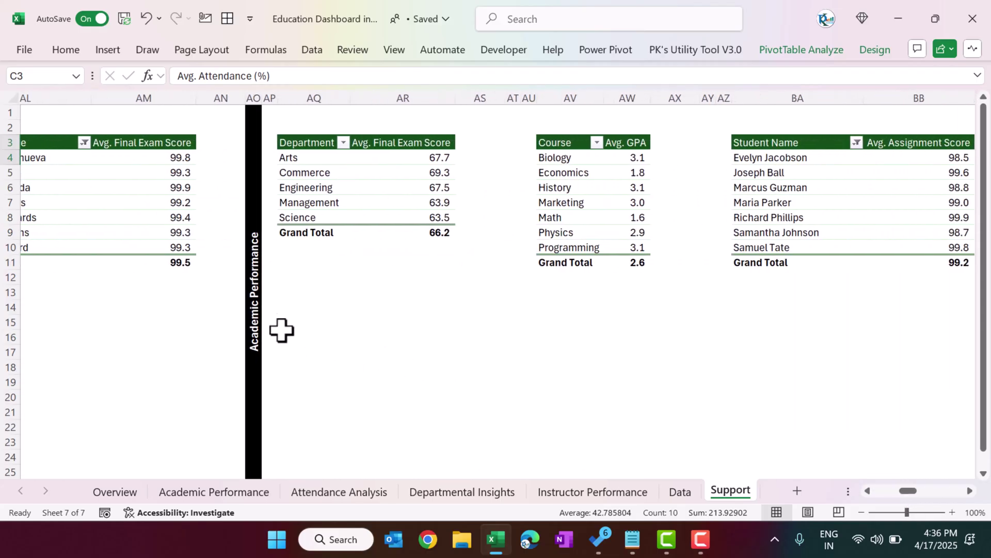
click(254, 312)
drag(321, 172, 945, 173)
drag(910, 491, 923, 491)
drag(458, 203, 772, 193)
Review the pivot tables in the Departmental Insights and Instructor Performance sections of the Support sheet.
drag(923, 490, 937, 493)
click(559, 214)
drag(559, 214, 810, 213)
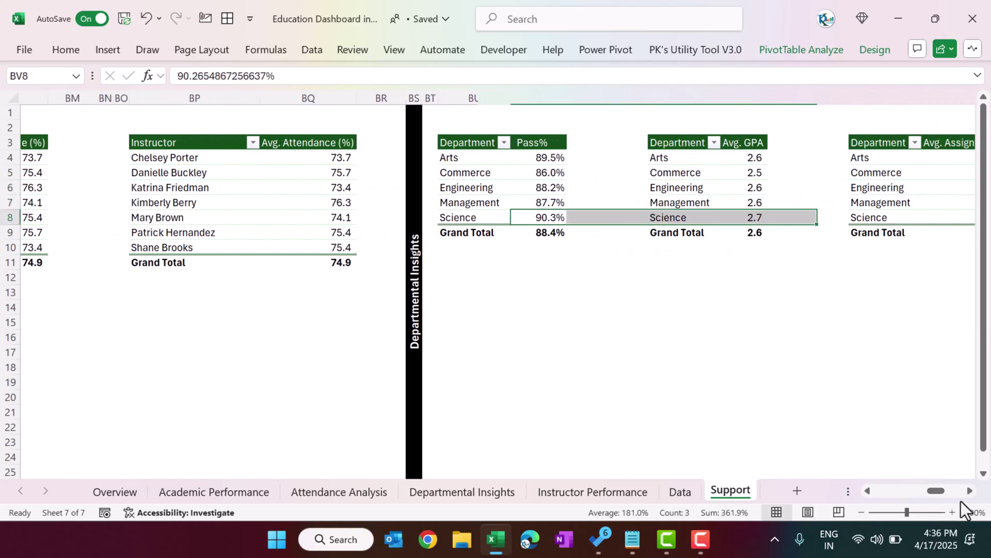
drag(937, 492, 952, 494)
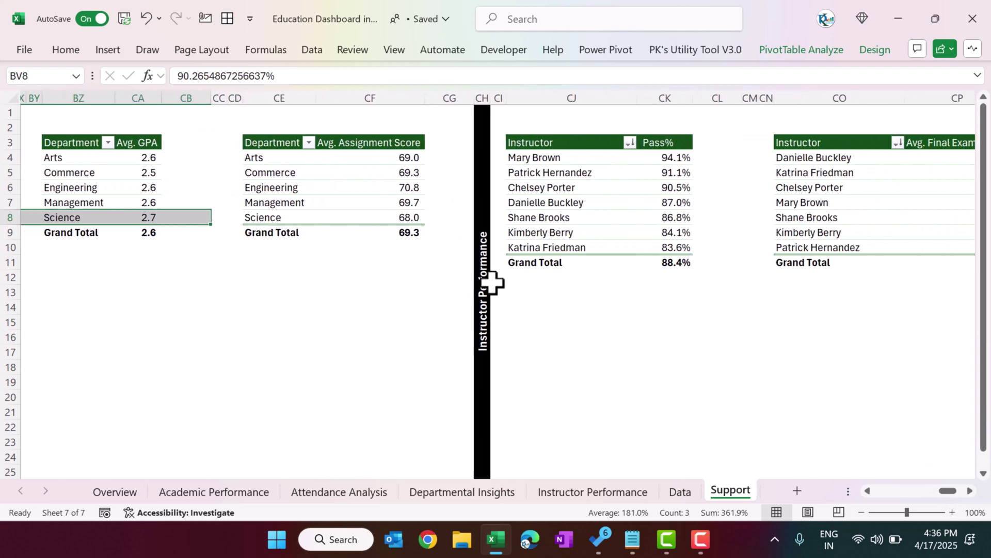
click(480, 281)
drag(590, 217, 847, 217)
drag(947, 492, 950, 493)
Revisit the Instructor Performance, Departmental Insights and Attendance Analysis sheets, ending at the Overview section of the Support sheet.
click(621, 494)
click(450, 491)
click(358, 492)
click(731, 492)
drag(950, 490, 873, 499)
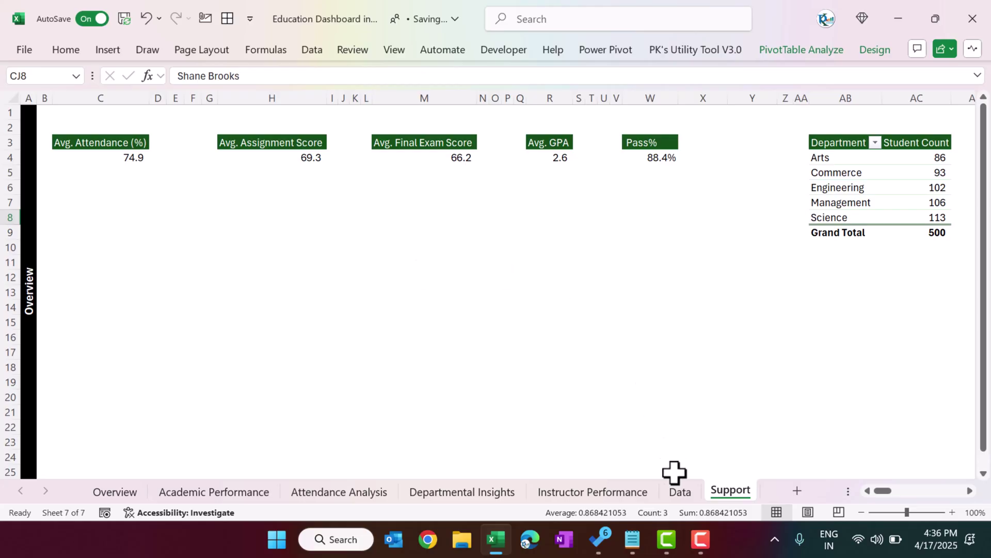
Create a PivotTable from the Data table on a new worksheet.
click(679, 491)
click(303, 170)
click(301, 140)
click(258, 196)
click(796, 51)
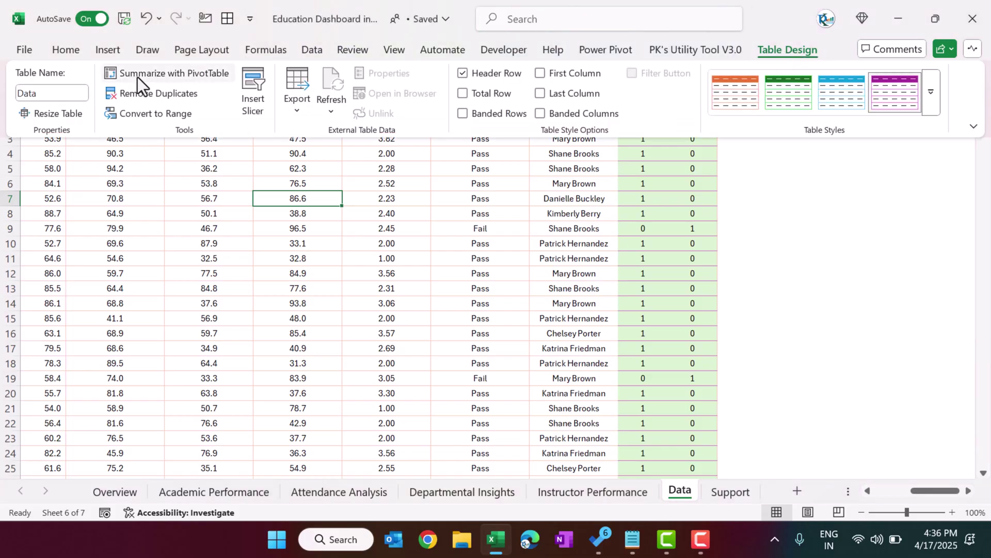
click(197, 78)
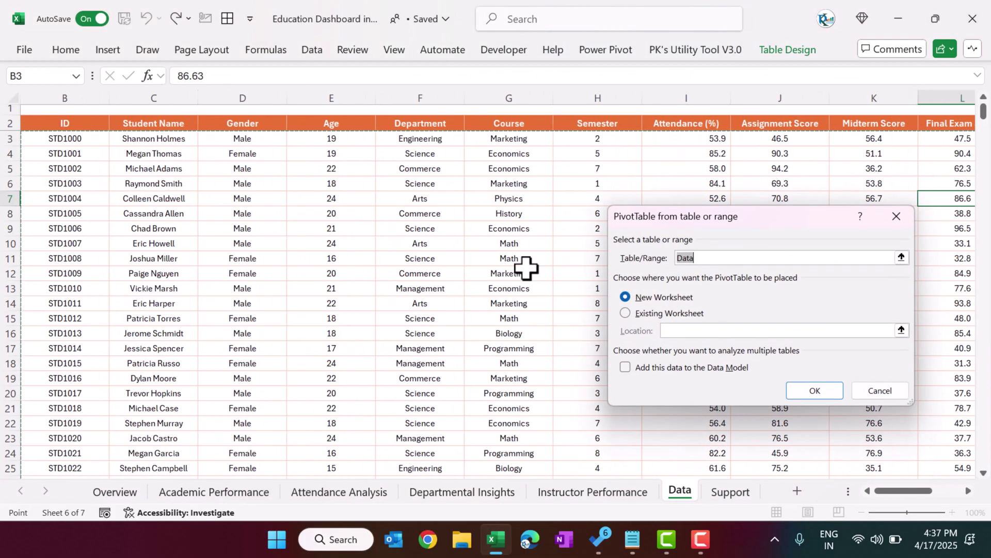
click(824, 392)
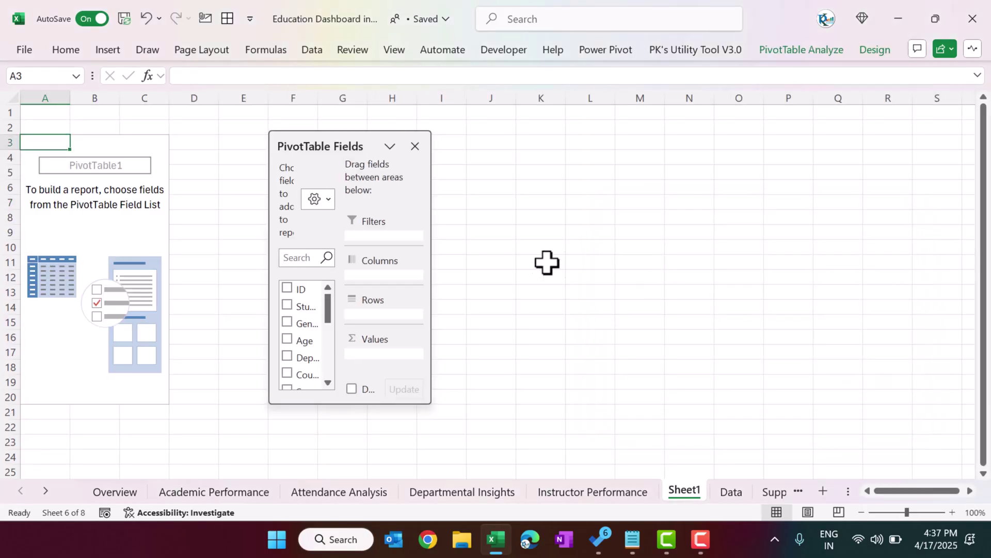
Enlarge the PivotTable field list, add the ID field to the values area, and close the list.
drag(428, 403, 734, 422)
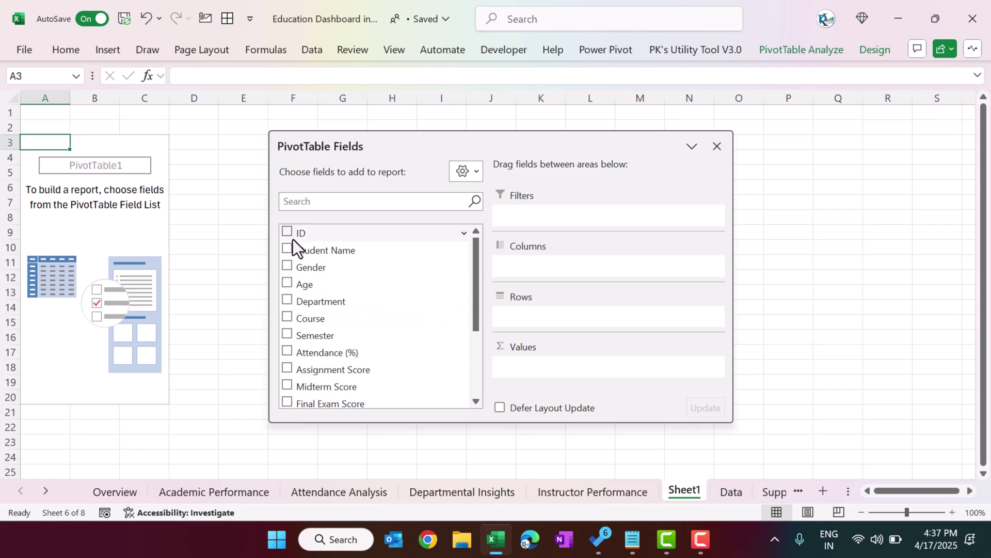
drag(303, 236, 601, 375)
click(718, 146)
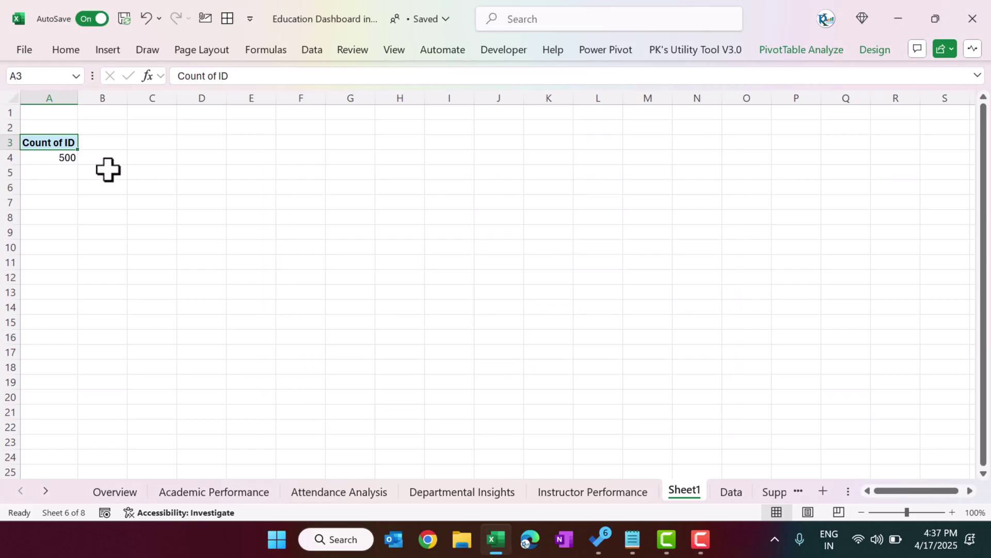
Look over the value field settings of the Count of ID field.
double_click(60, 140)
click(645, 308)
click(804, 388)
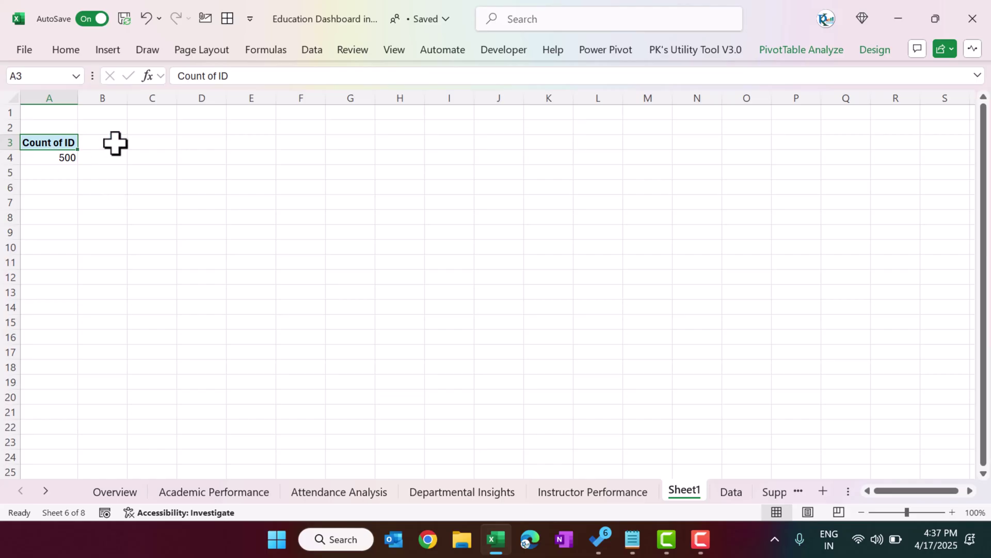
Copy the Count of ID PivotTable in A3:A4 and paste the duplicate at D3.
drag(48, 142, 53, 157)
key(ctrl+c)
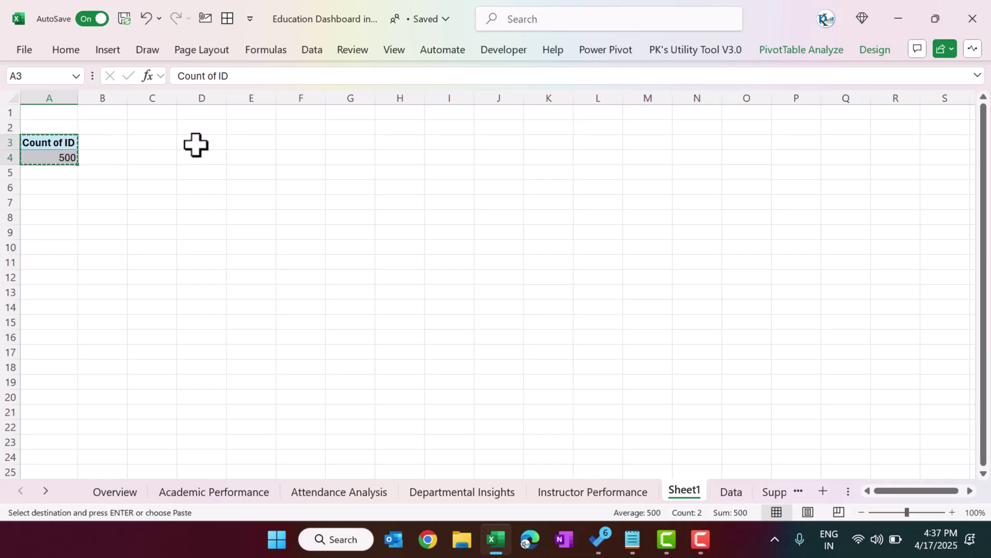
click(194, 146)
key(ctrl+v)
key(Escape)
click(216, 157)
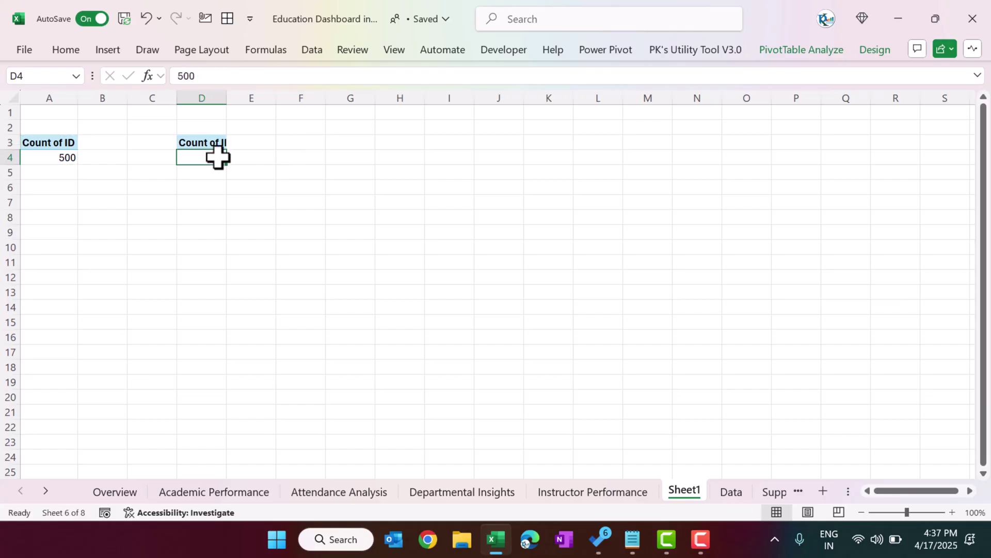
Replace ID with the Attendance (%) field in the values area of the duplicated PivotTable at D3, and close the field list.
right_click(218, 157)
click(294, 473)
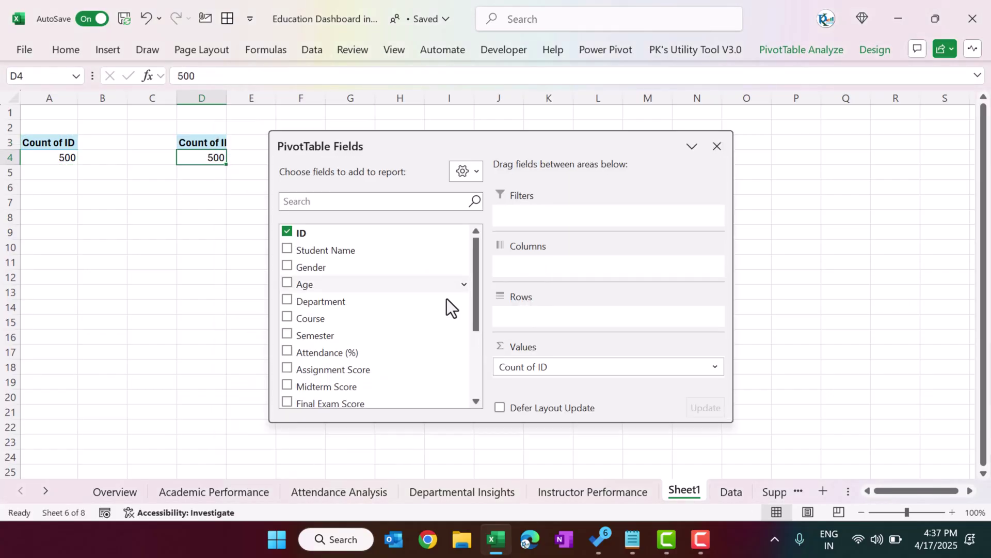
drag(352, 351, 458, 361)
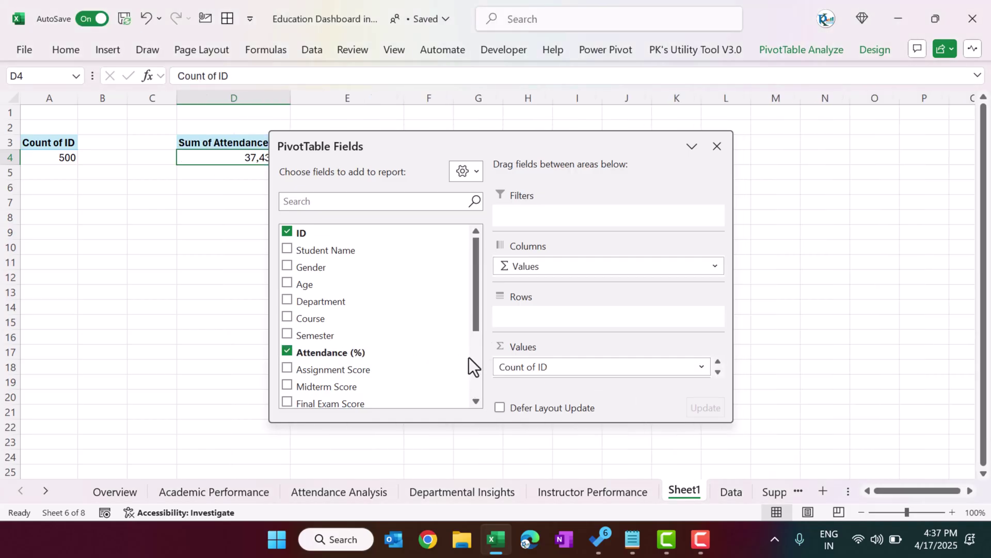
click(717, 146)
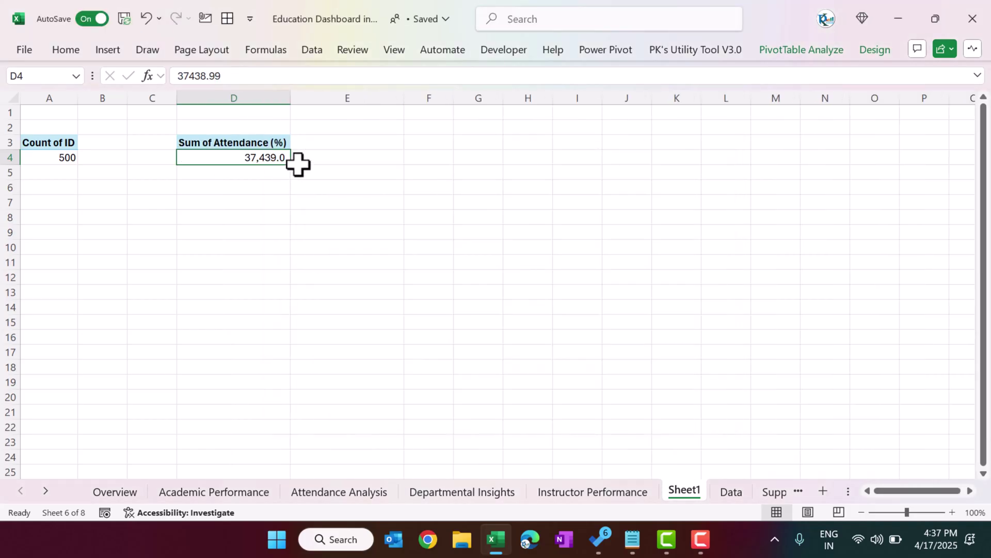
Summarize the Attendance (%) value field by Average and format it as a number with 2 decimal places and a thousands separator.
double_click(261, 142)
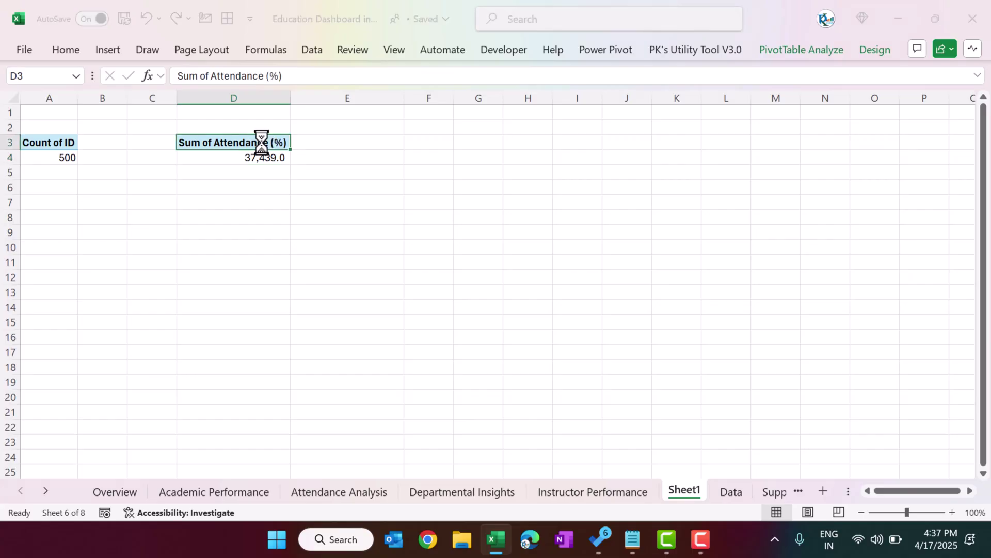
click(646, 317)
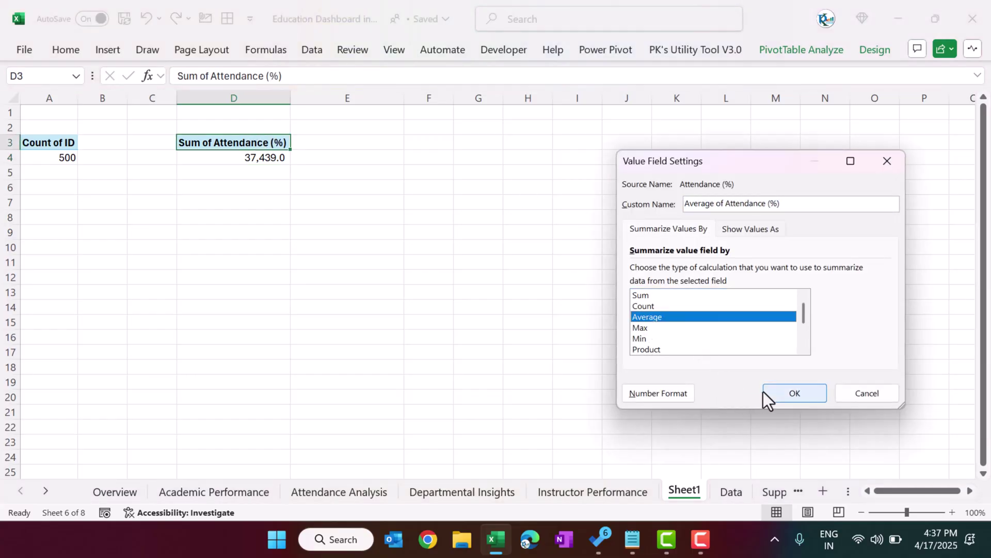
click(686, 395)
click(597, 168)
click(791, 187)
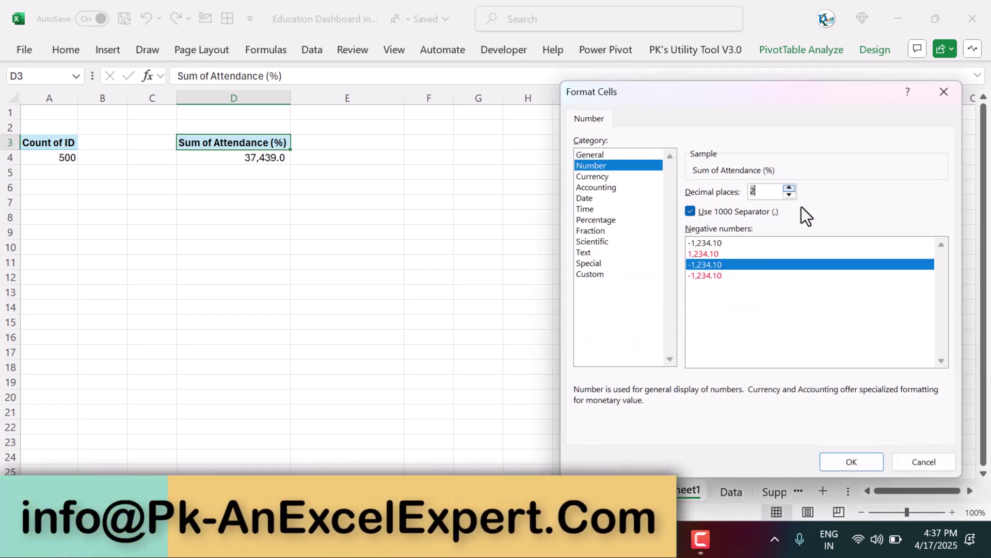
click(851, 461)
click(789, 391)
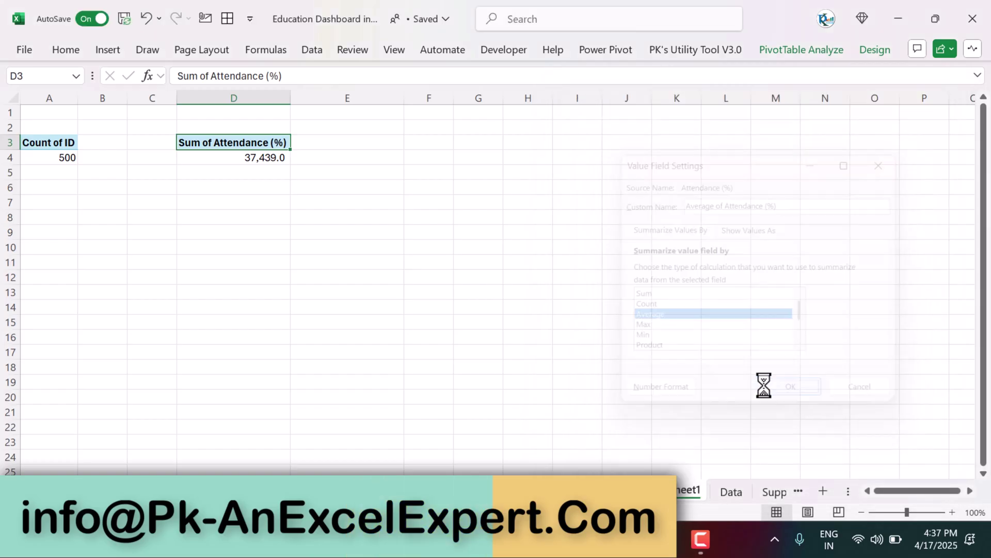
click(367, 242)
click(279, 161)
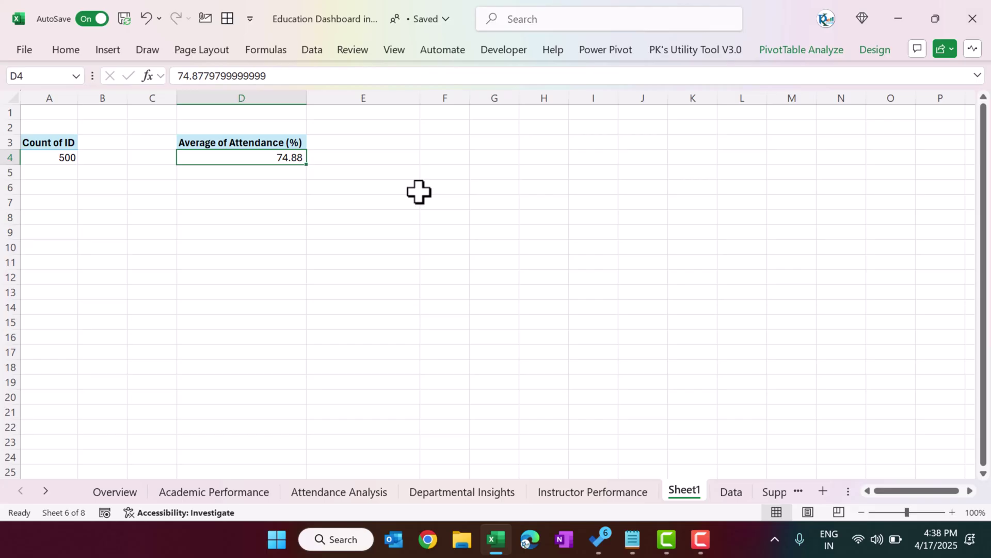
Copy the Average of Attendance (%) PivotTable in D3:D4 on Sheet1 and paste the duplicate at F3.
click(199, 491)
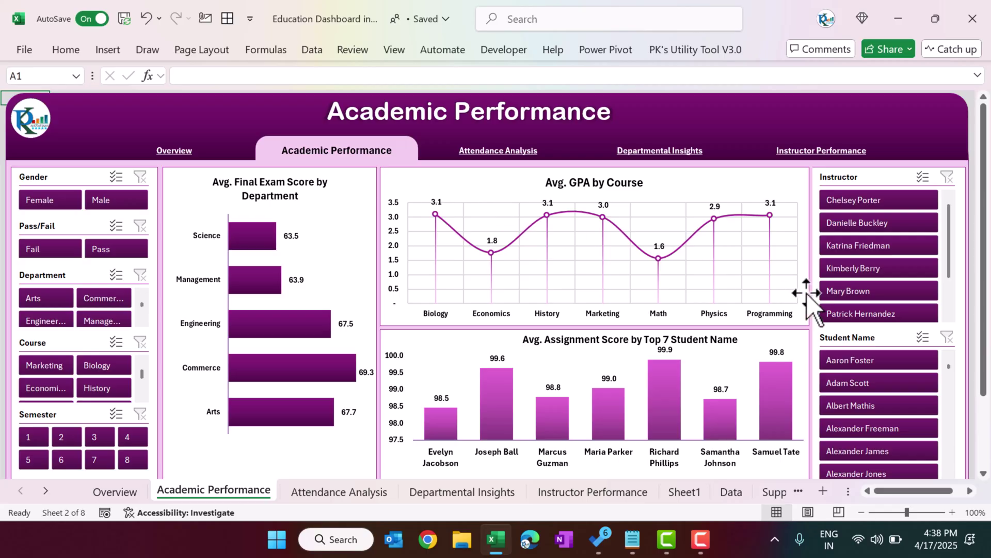
click(684, 491)
drag(283, 146, 224, 162)
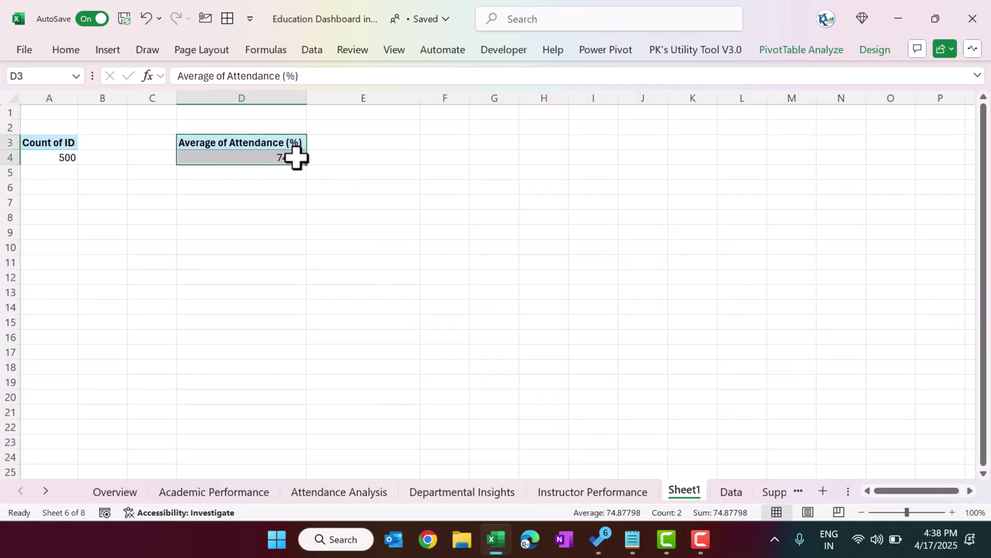
key(ctrl+c)
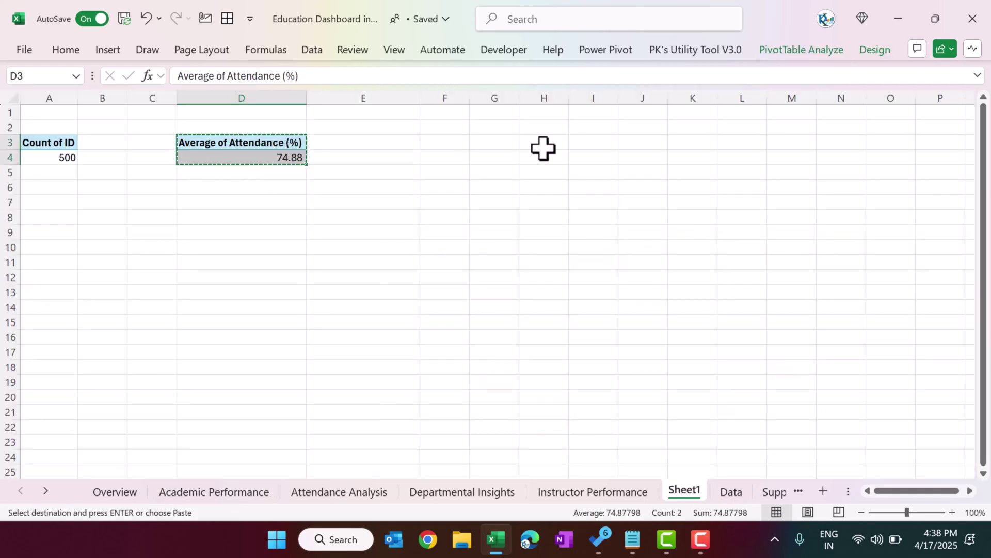
click(434, 142)
key(ctrl+v)
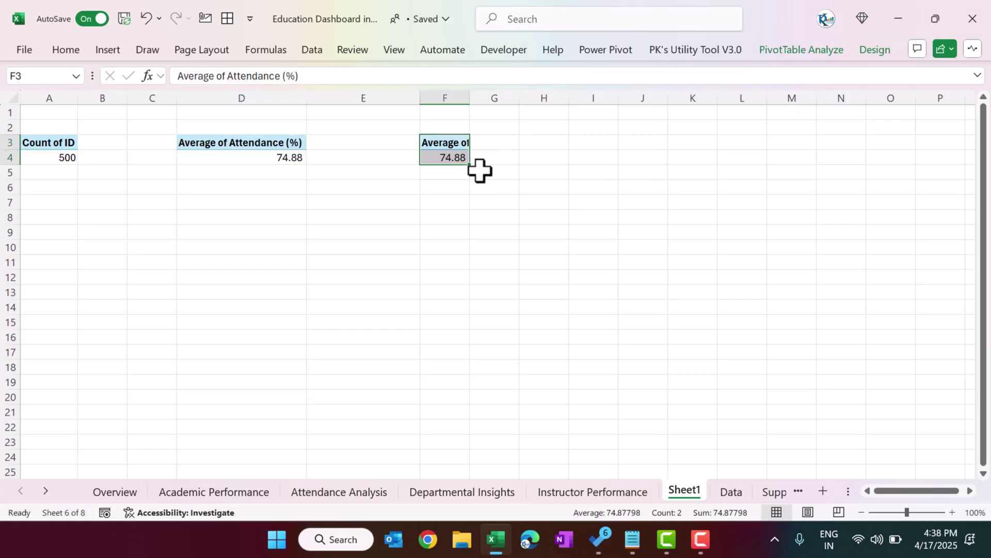
Add the Department field to the rows area of the PivotTable at F3 and close the field list.
right_click(457, 158)
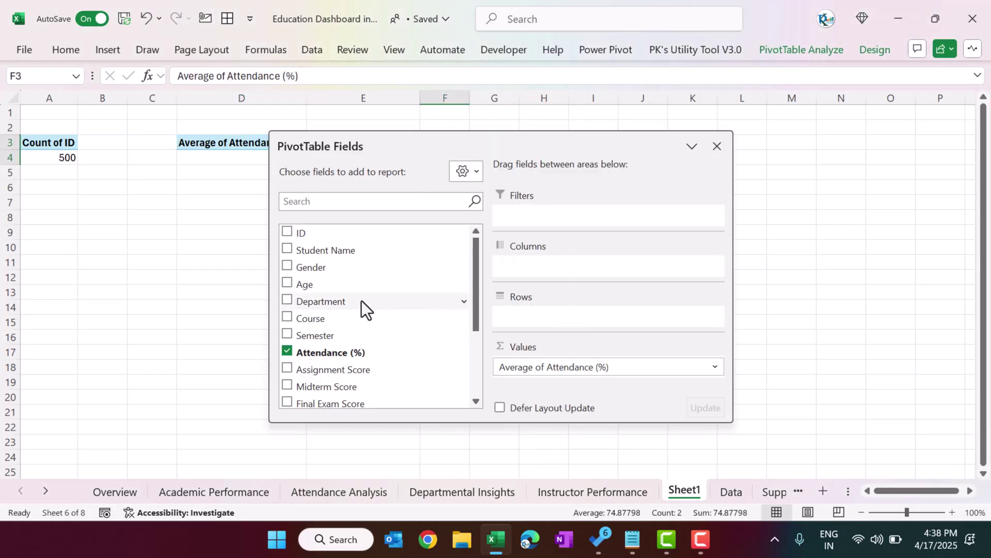
drag(370, 302, 571, 315)
click(718, 146)
click(671, 247)
click(529, 171)
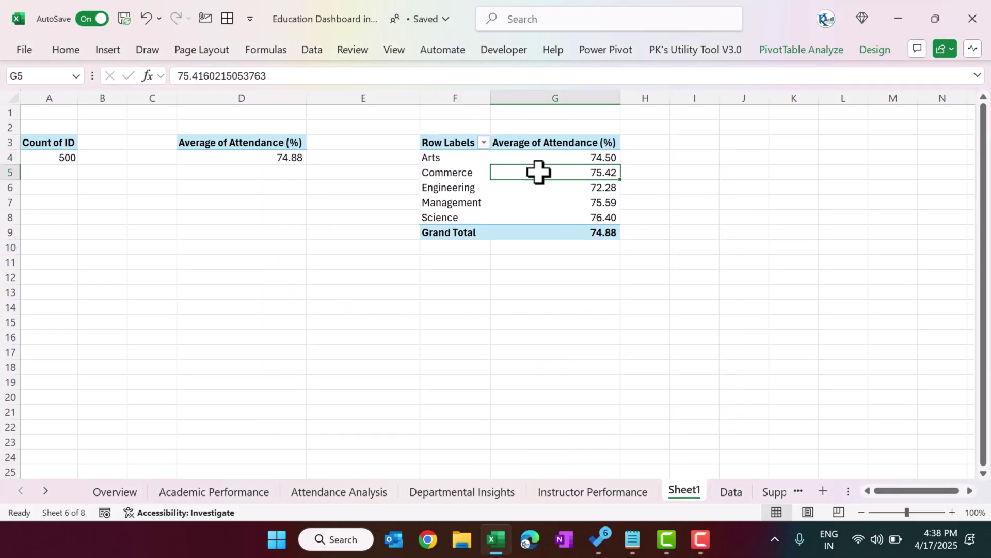
Examine how the Avg. Attendance (%) card on the Overview sheet is linked to its Support sheet pivot cell, and return to Sheet1.
drag(60, 144, 61, 159)
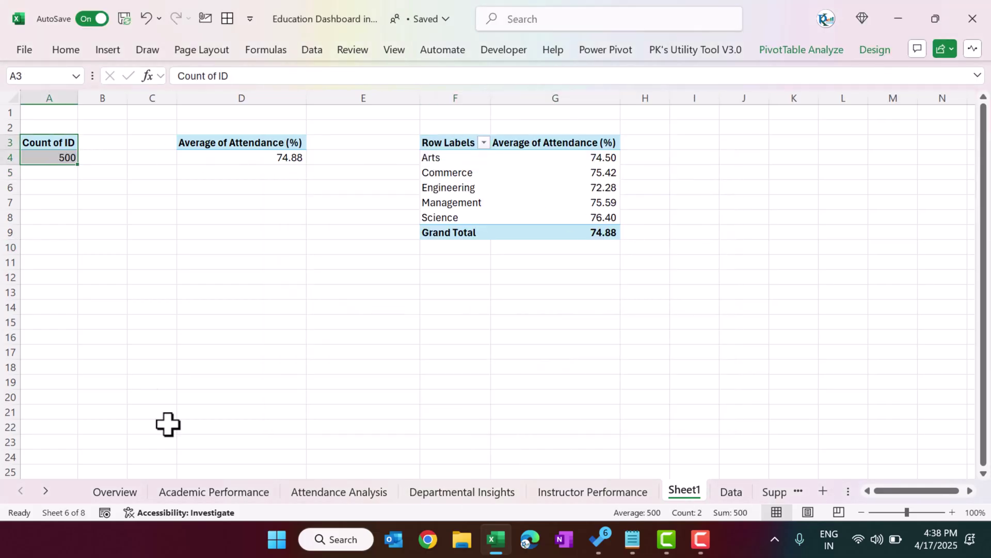
click(118, 497)
click(266, 188)
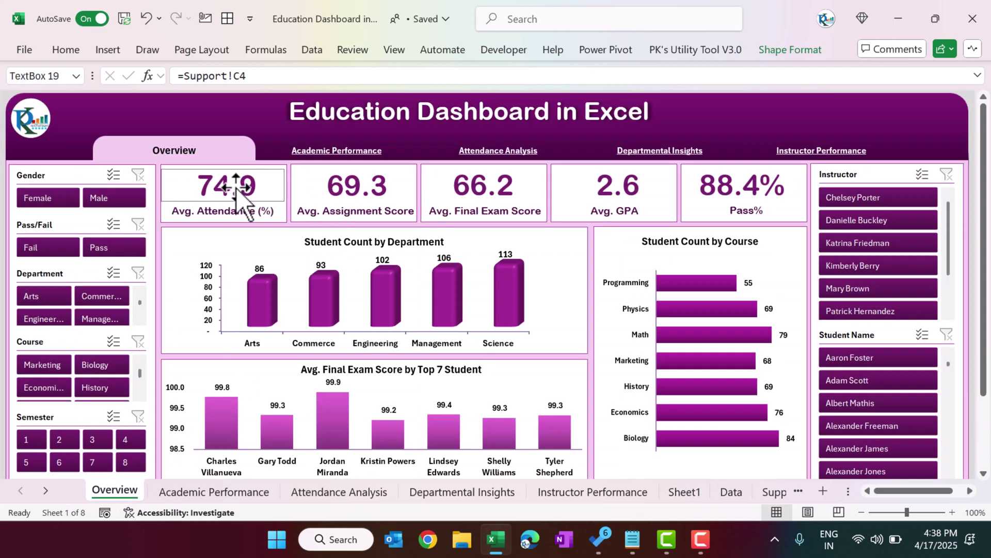
click(186, 76)
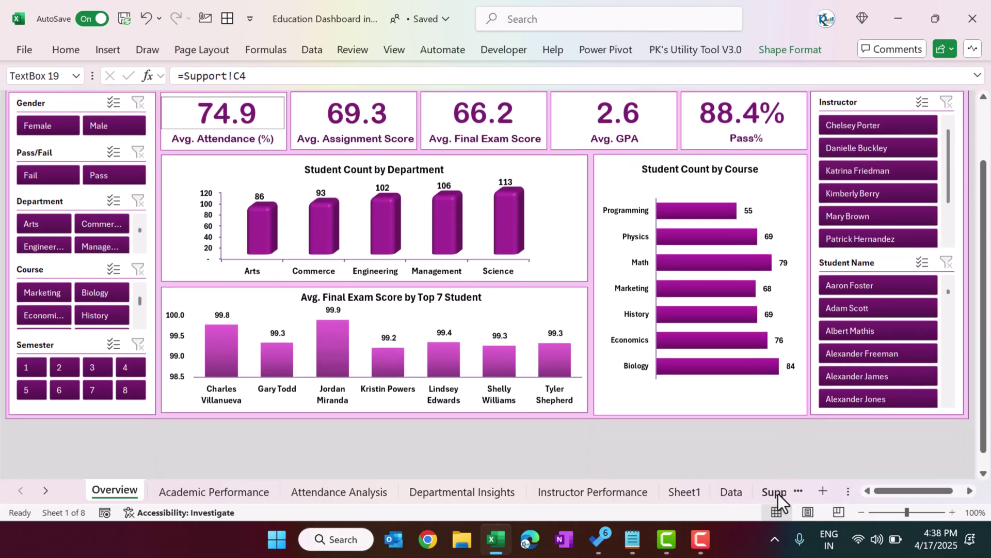
click(775, 493)
click(129, 155)
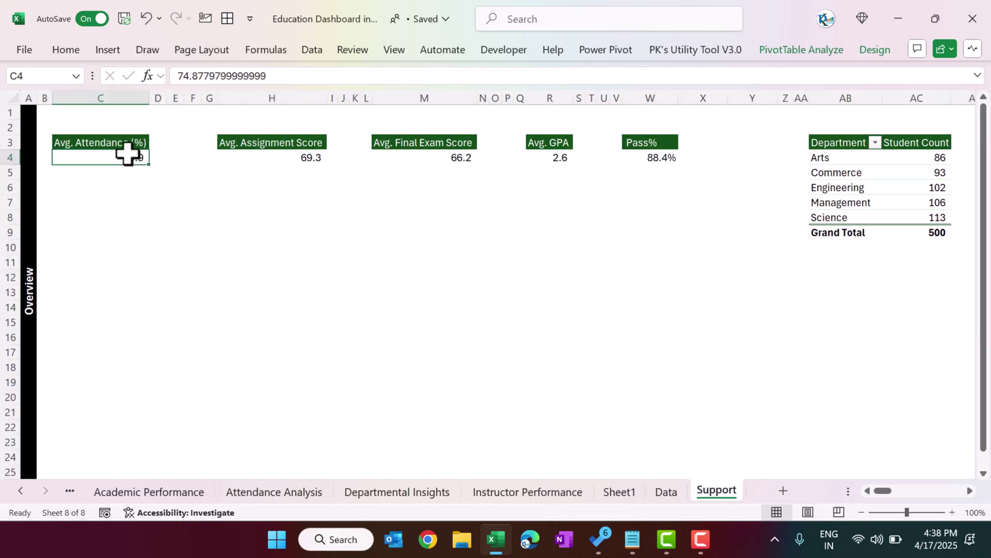
click(668, 494)
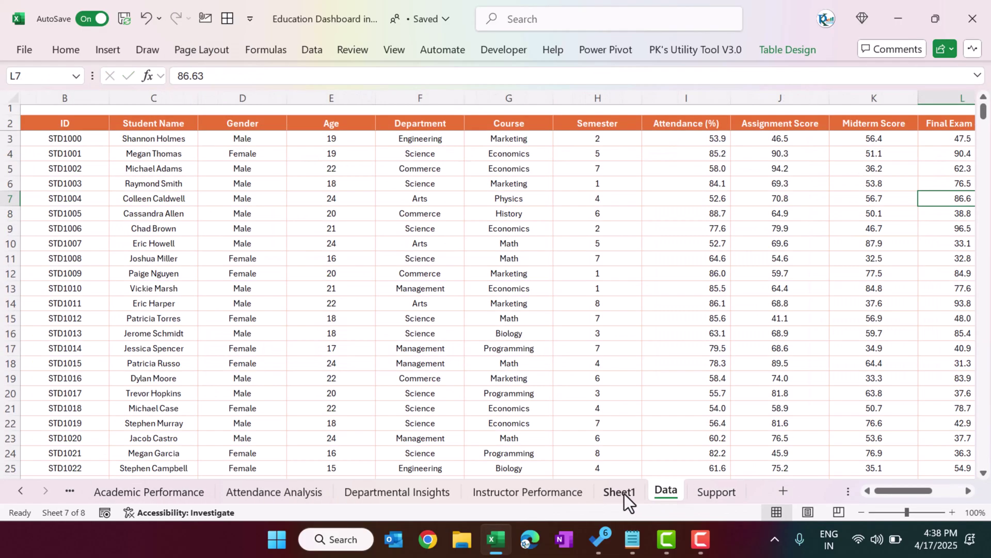
click(622, 494)
click(521, 303)
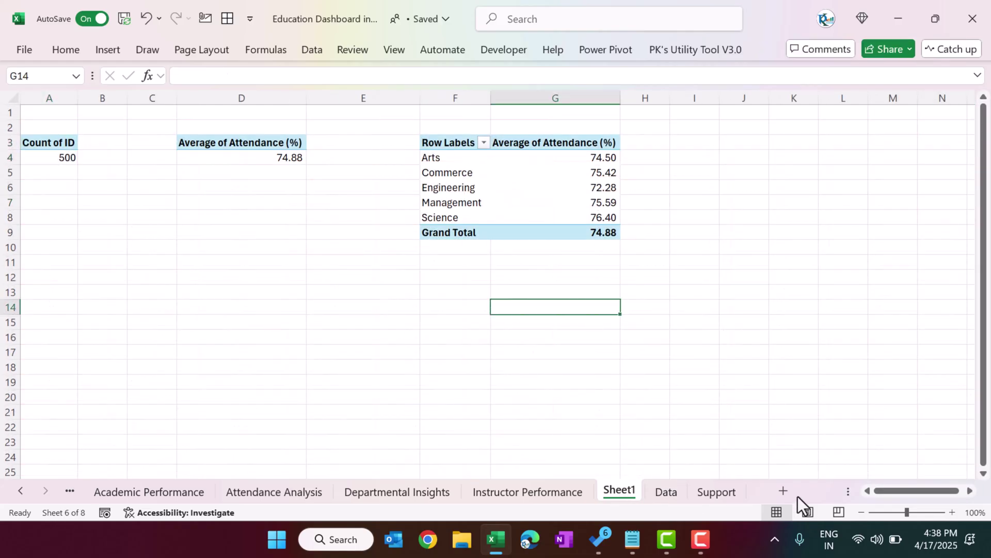
Add a new worksheet and draw a text box about 6.53 cm wide and 1.85 cm high across columns C to G.
click(784, 490)
click(230, 178)
click(108, 50)
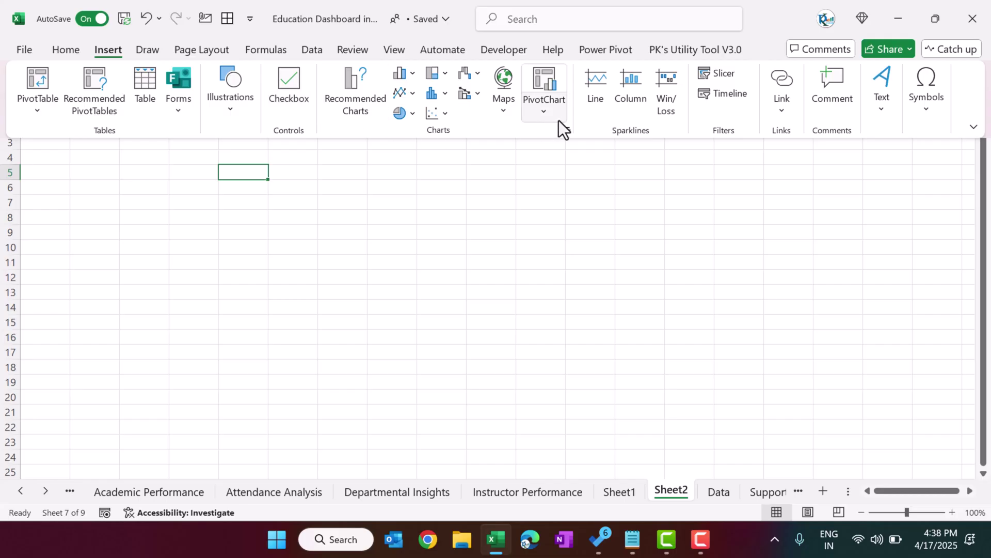
click(892, 107)
click(821, 161)
drag(149, 168, 342, 222)
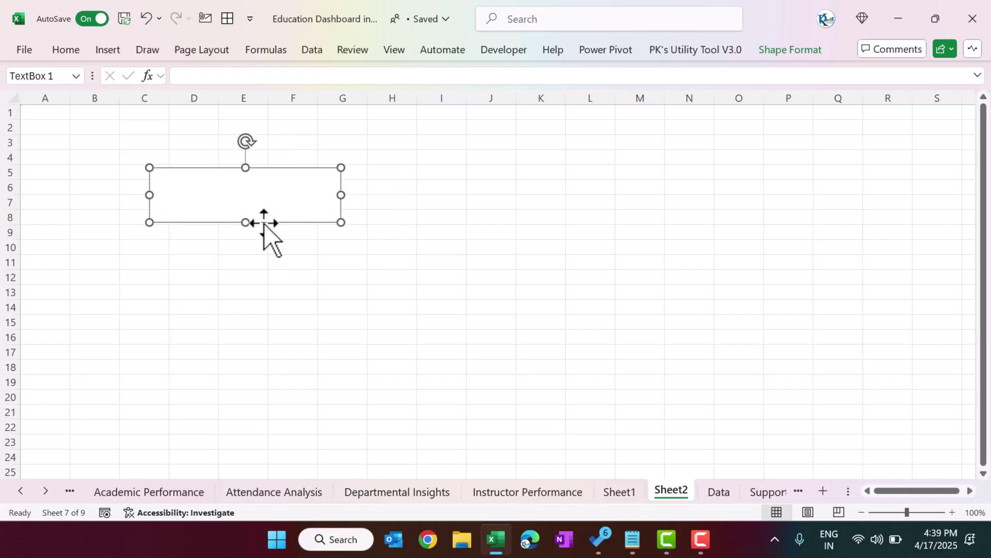
Link the text box to the Count of ID pivot value with the formula =Sheet1!A4.
click(202, 76)
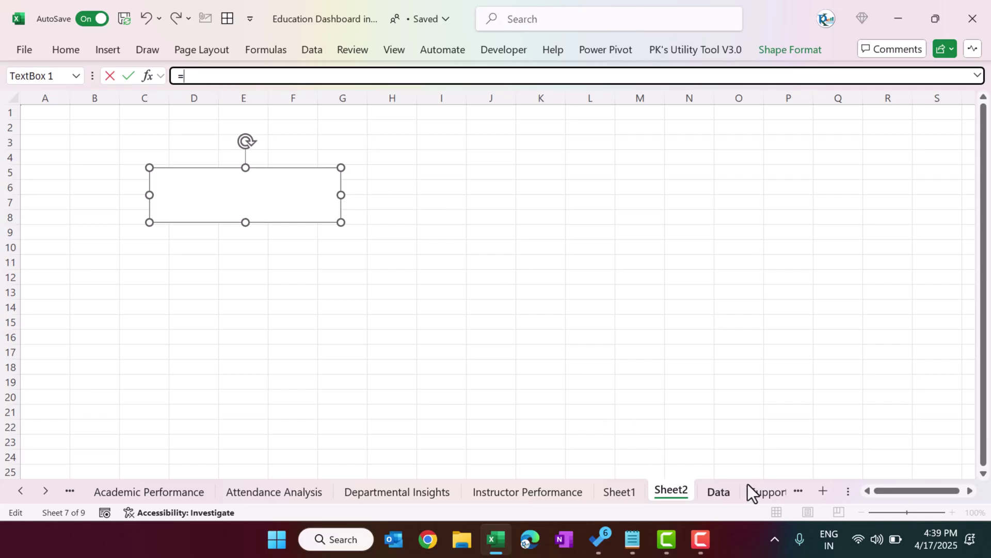
click(631, 495)
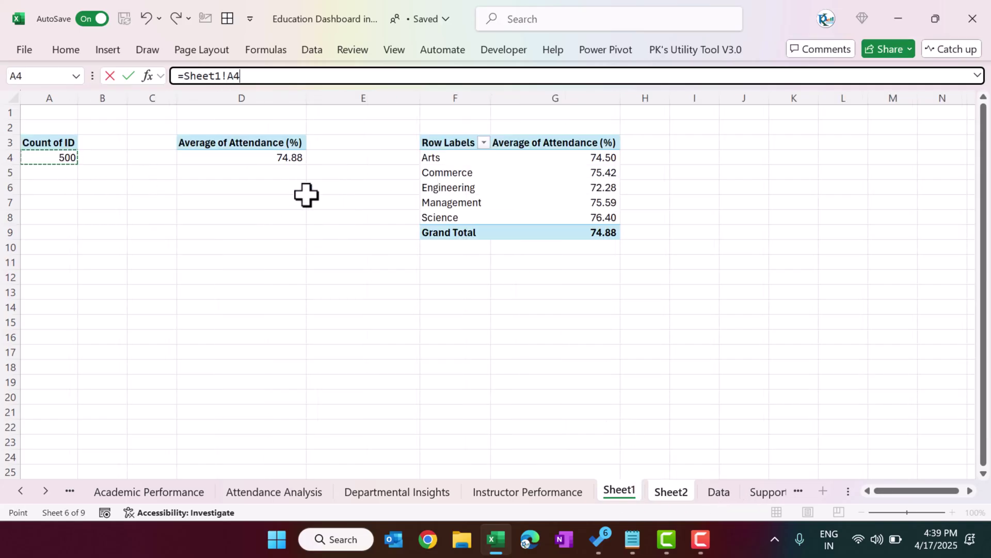
key(Return)
click(398, 192)
click(240, 221)
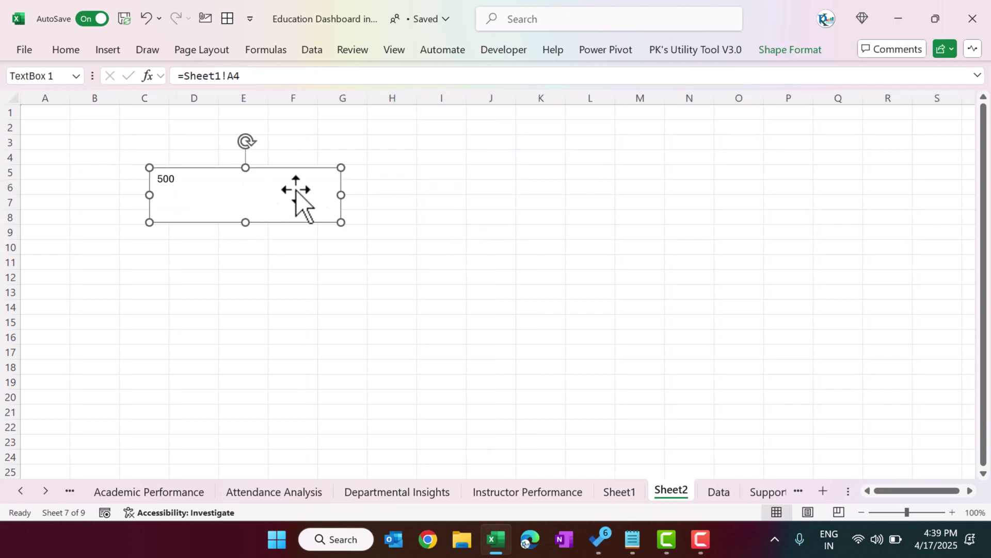
Center the linked text horizontally and vertically in the text box, and check its source PivotTable on Sheet1.
click(79, 54)
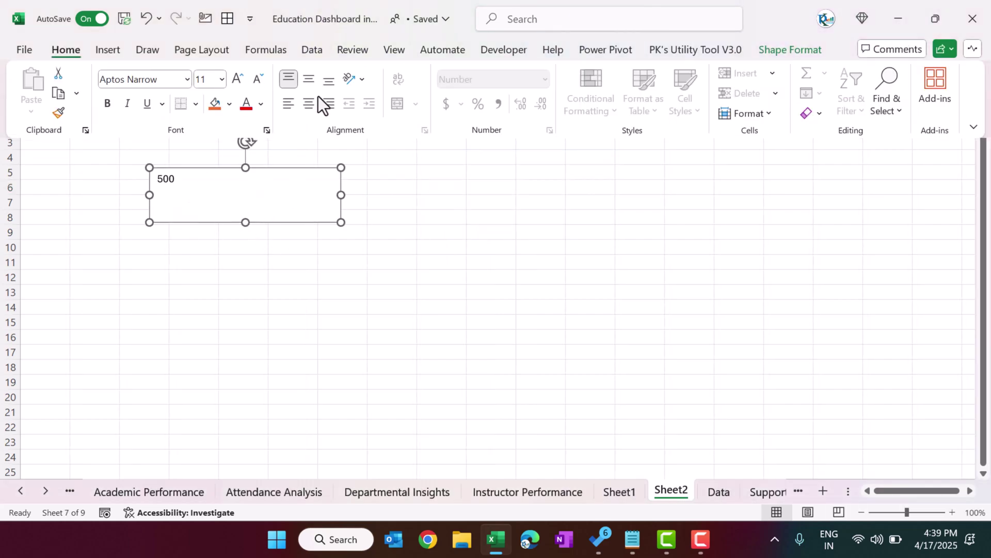
key(alt+h)
key(a)
key(m)
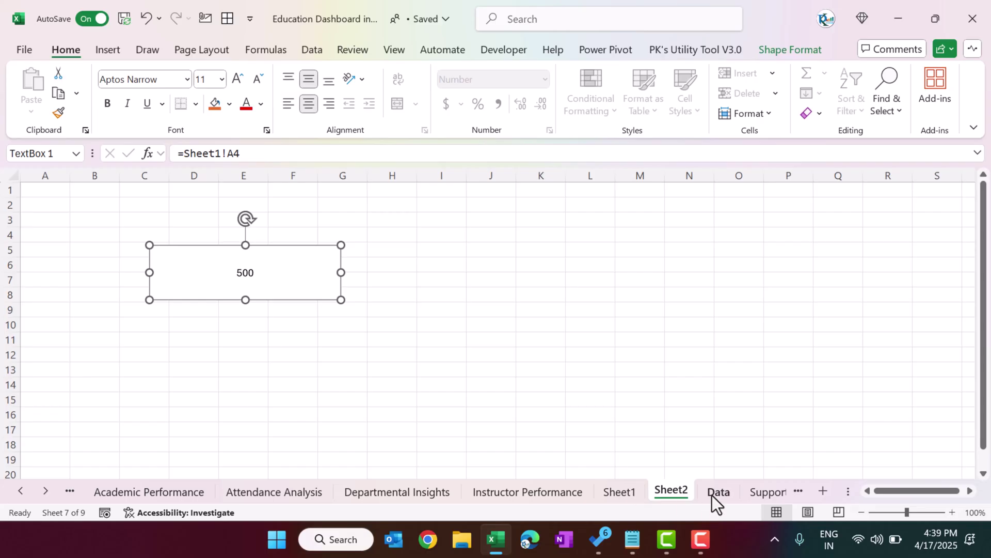
click(631, 491)
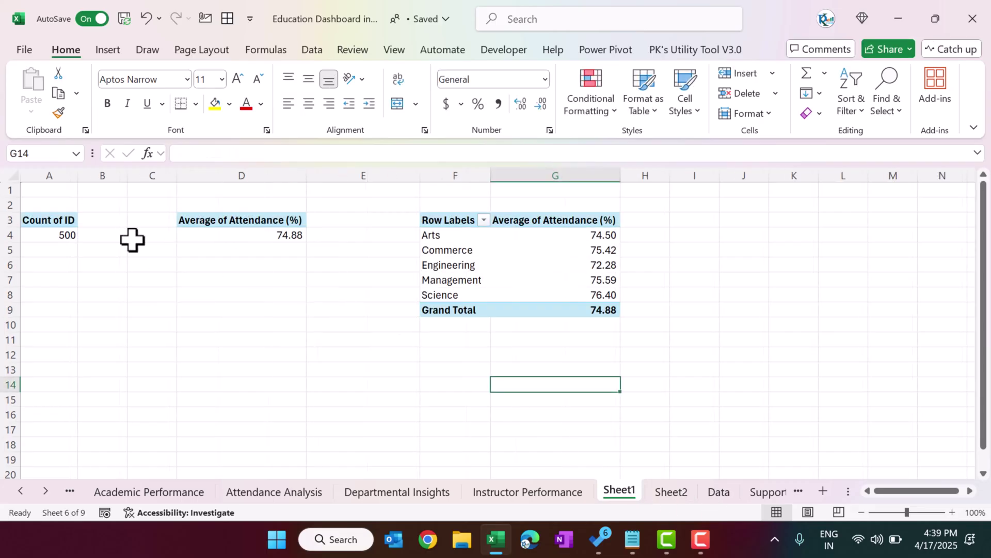
click(659, 485)
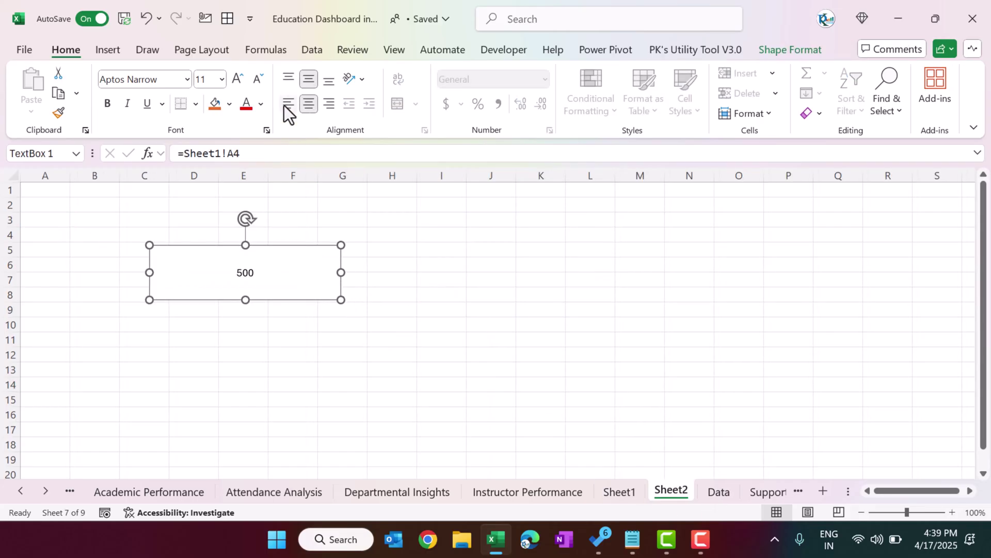
Enlarge the text box's font to size 28 and color the text purple.
click(239, 79)
double_click(239, 79)
click(239, 79)
double_click(239, 79)
triple_click(238, 79)
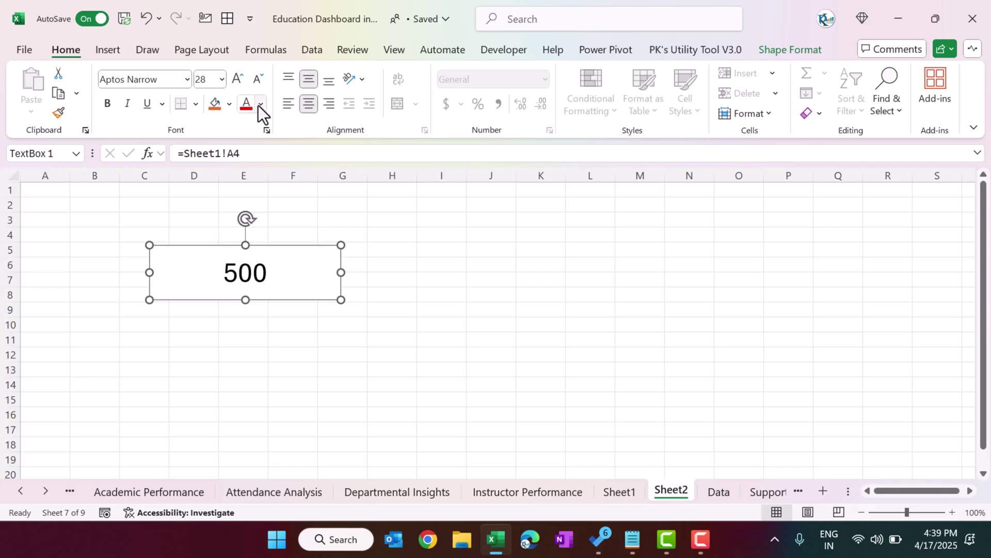
click(261, 104)
click(423, 204)
Remove the outline and the fill from the text box on Sheet2.
click(782, 50)
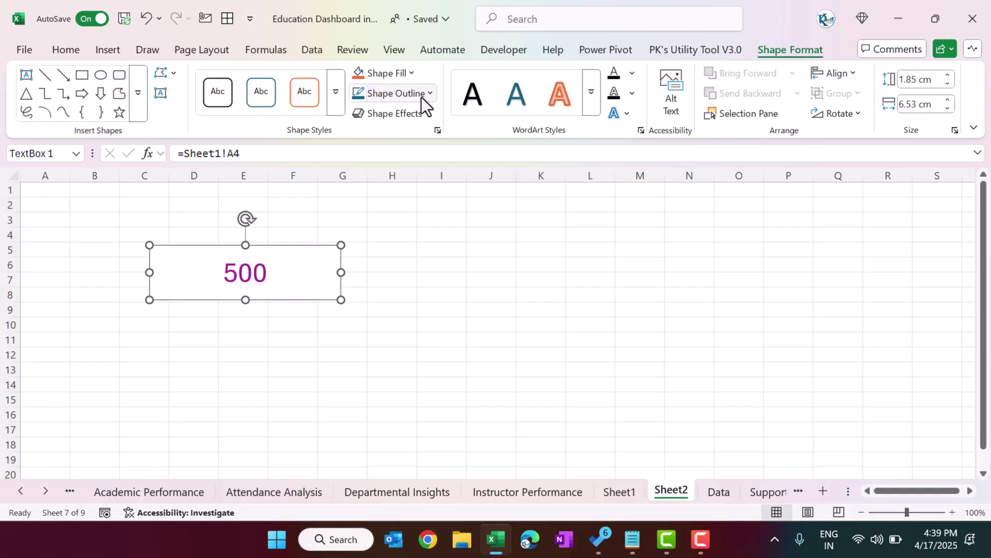
click(431, 95)
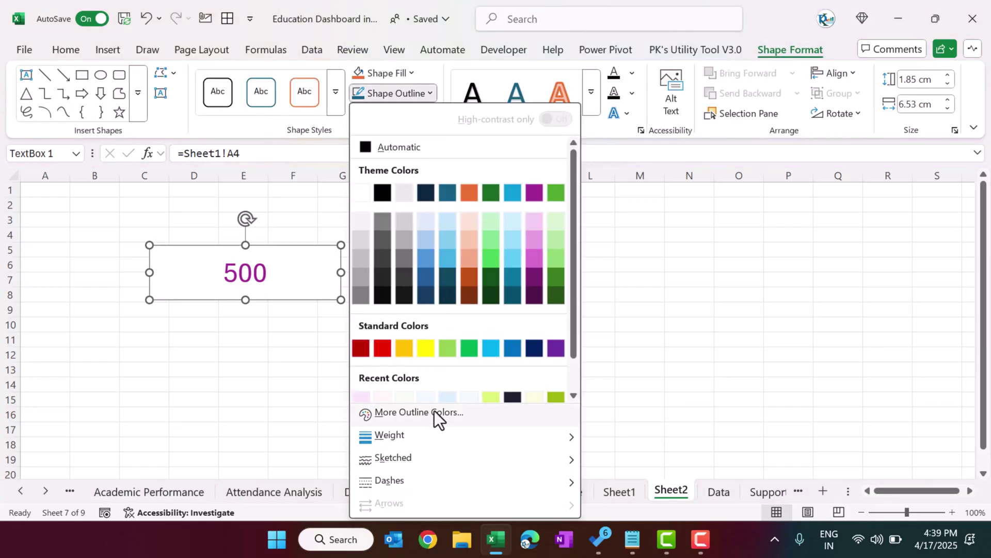
scroll(447, 355, down, 2)
click(411, 391)
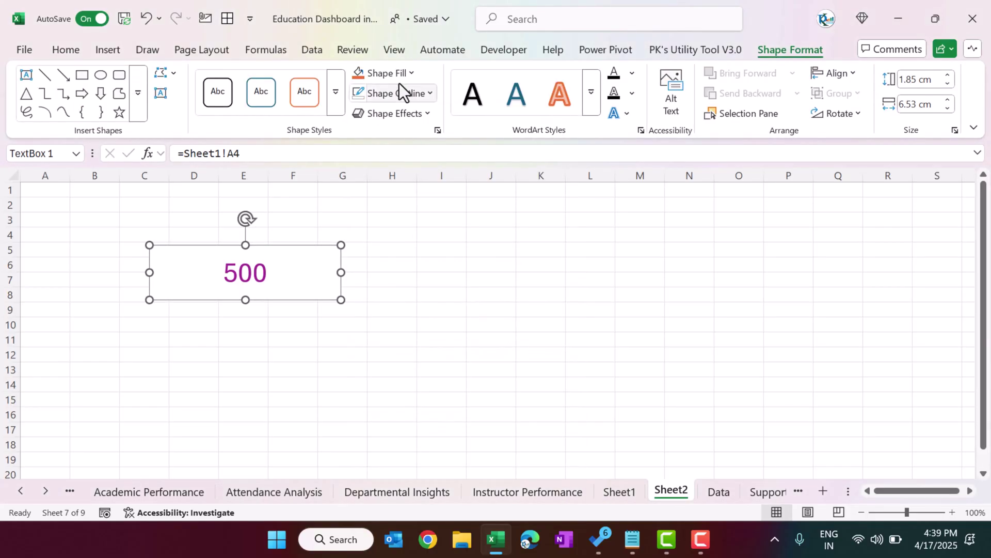
click(412, 73)
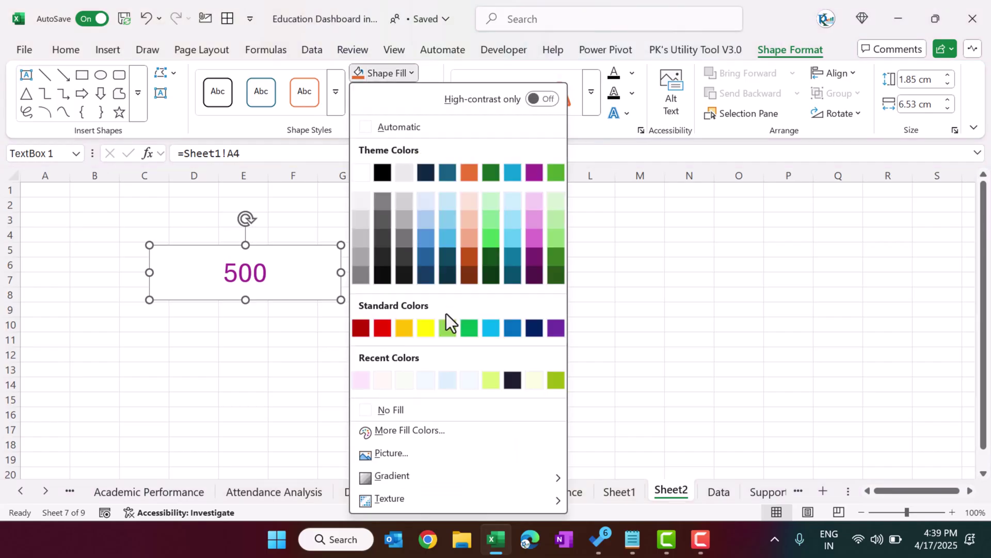
click(397, 408)
click(440, 285)
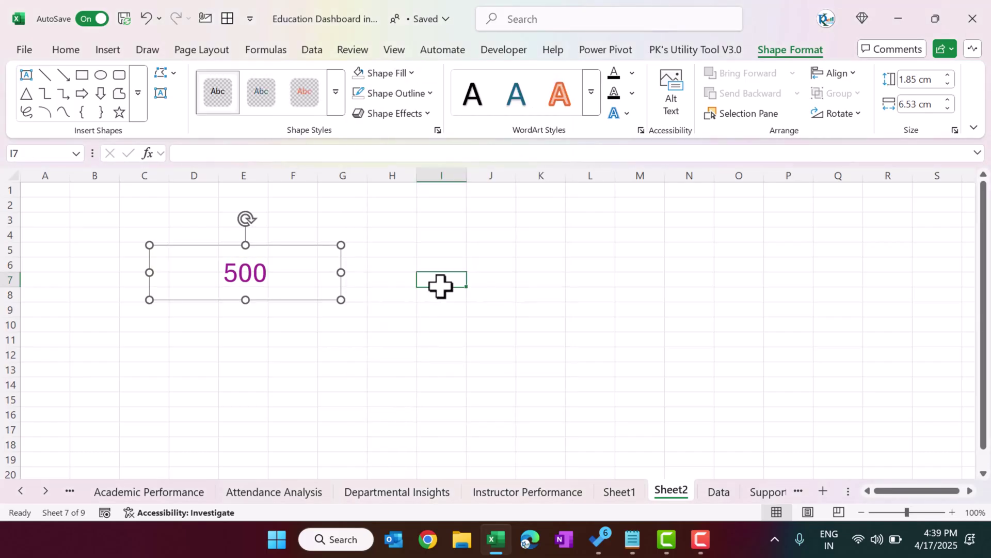
Hide the worksheet gridlines on Sheet2.
click(397, 52)
click(368, 94)
click(362, 248)
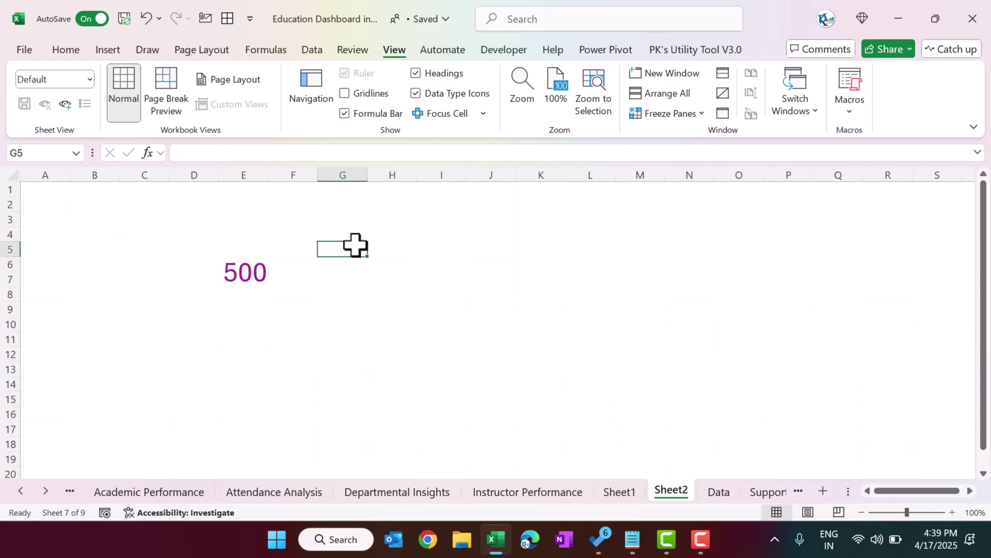
Draw a rounded rectangle about 2.36 cm high and 4.46 cm wide over the linked 500 text on Sheet2.
click(110, 51)
click(248, 118)
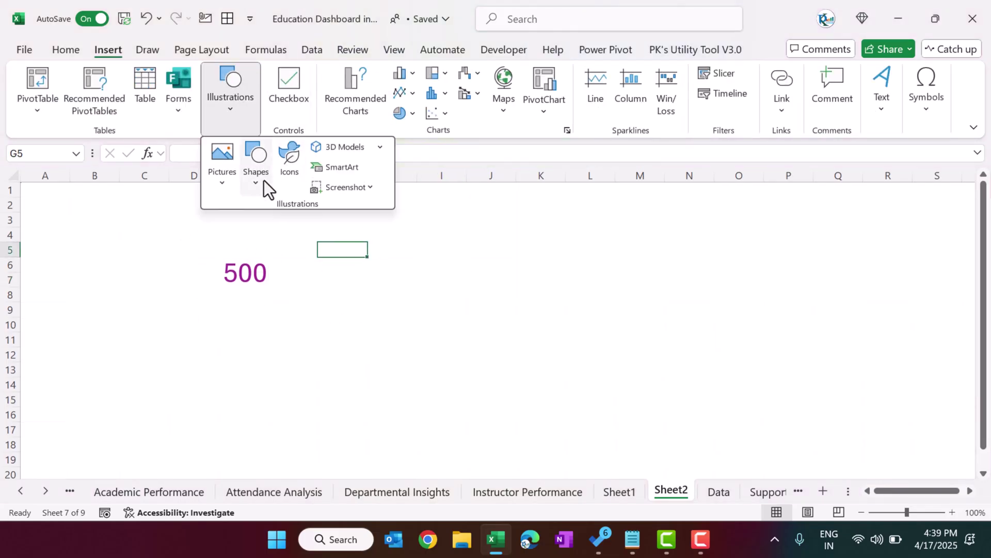
click(256, 163)
click(347, 229)
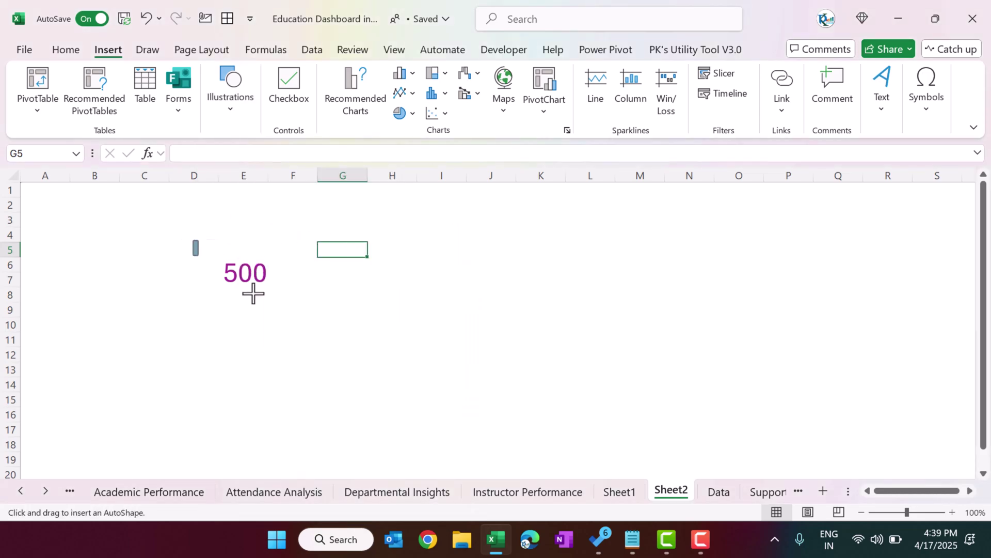
drag(192, 239, 325, 310)
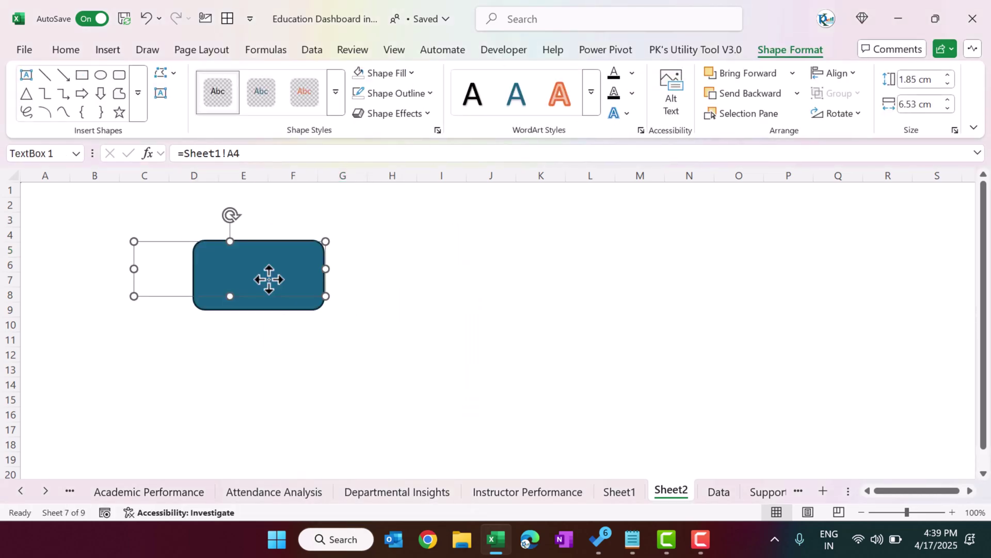
Send the rounded rectangle behind the linked text box and move the text box toward the rectangle's middle.
click(270, 277)
right_click(275, 277)
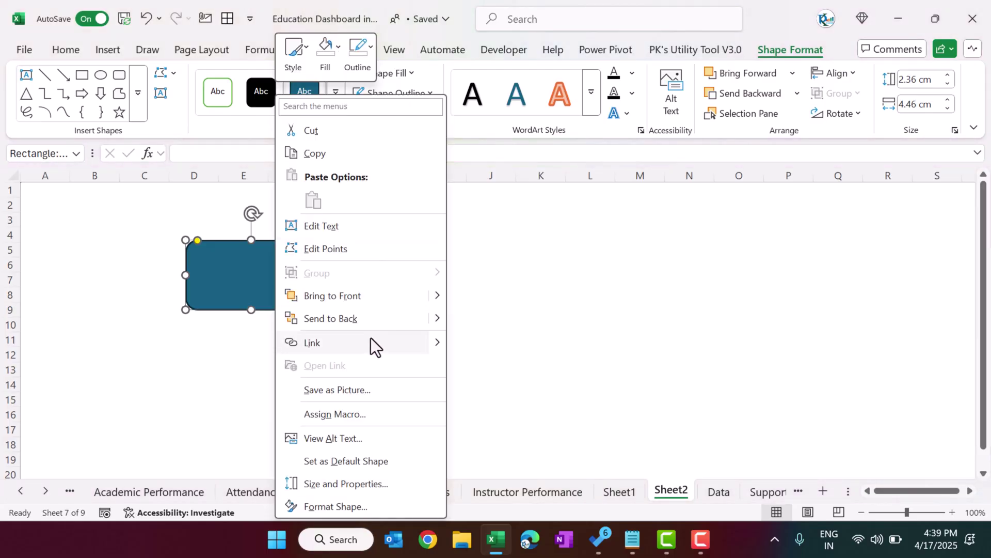
click(361, 312)
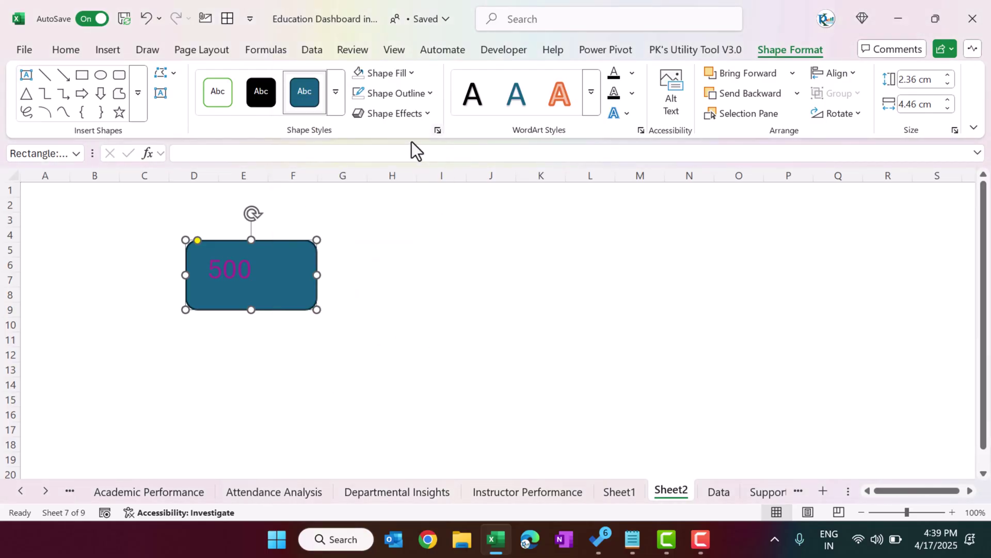
click(303, 257)
drag(306, 266, 318, 261)
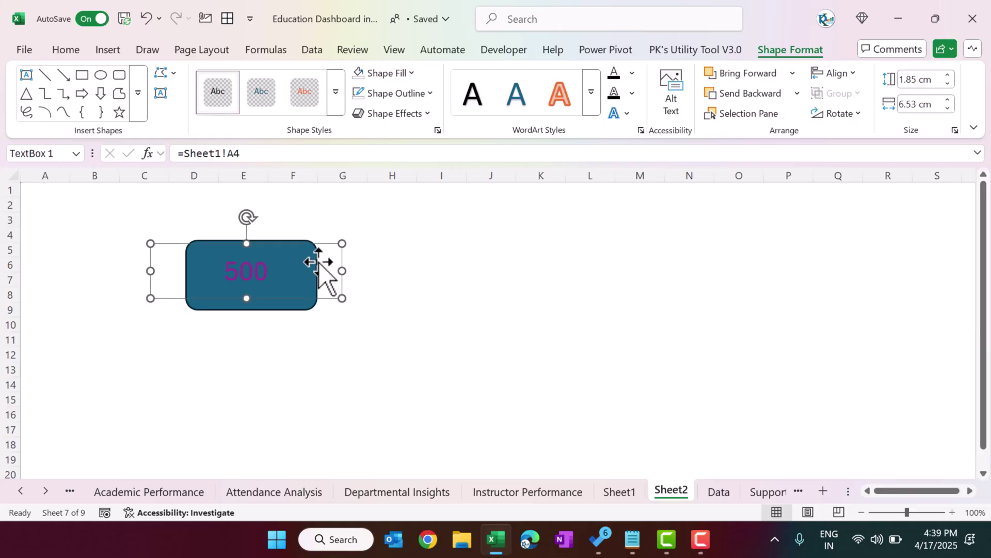
Fill the rounded rectangle with white and color its outline purple.
click(291, 307)
click(397, 76)
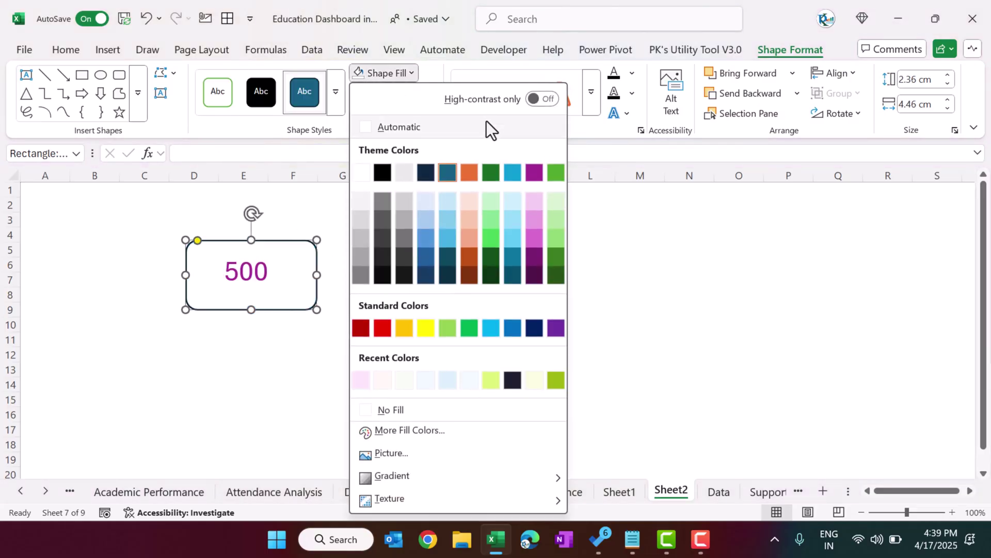
click(363, 171)
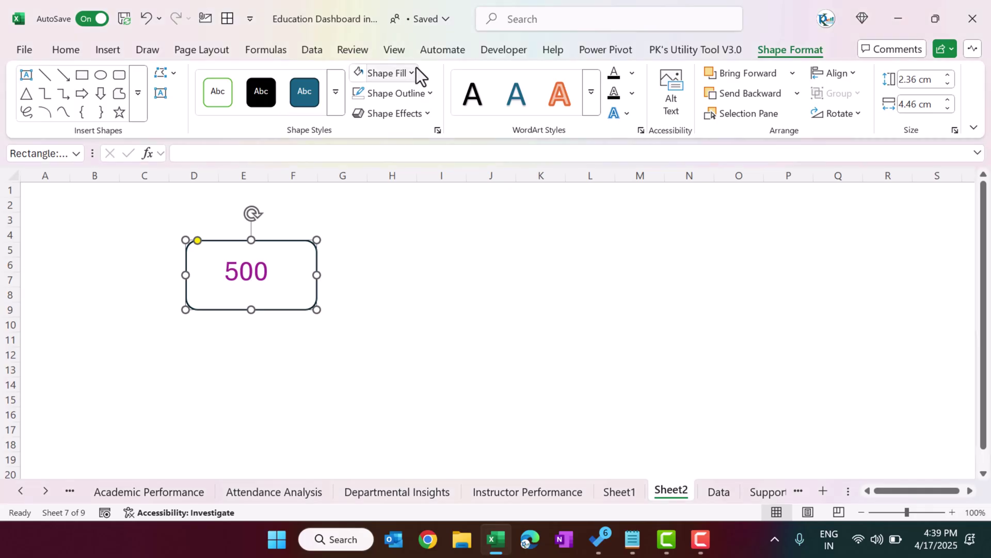
click(428, 93)
click(537, 195)
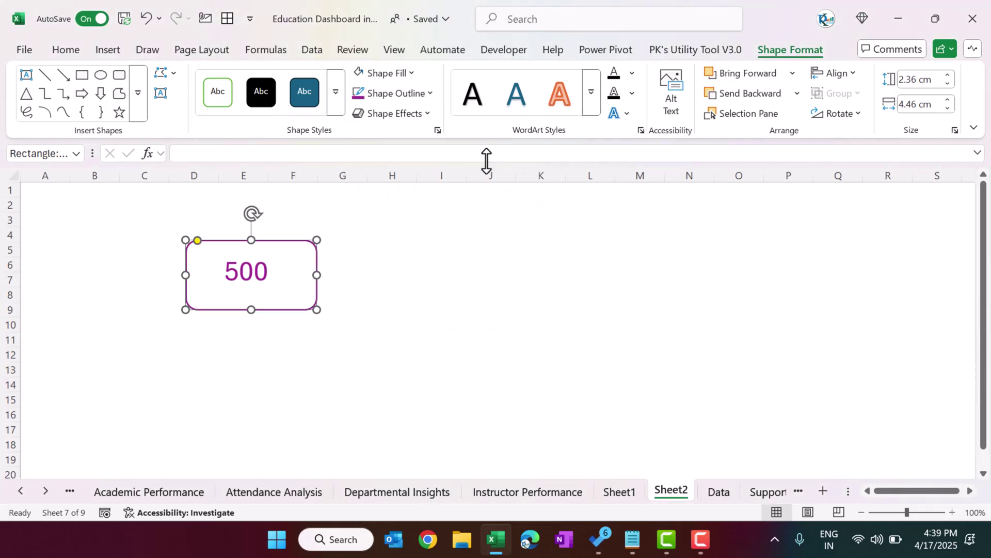
Set the rounded rectangle's outline weight to ½ pt and center the linked text box inside it.
click(430, 94)
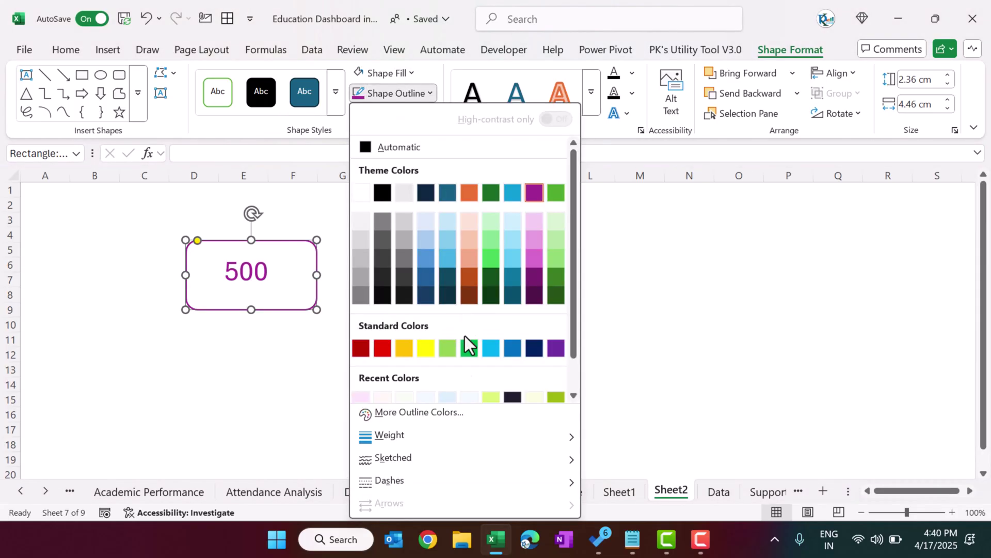
mouse_move(474, 435)
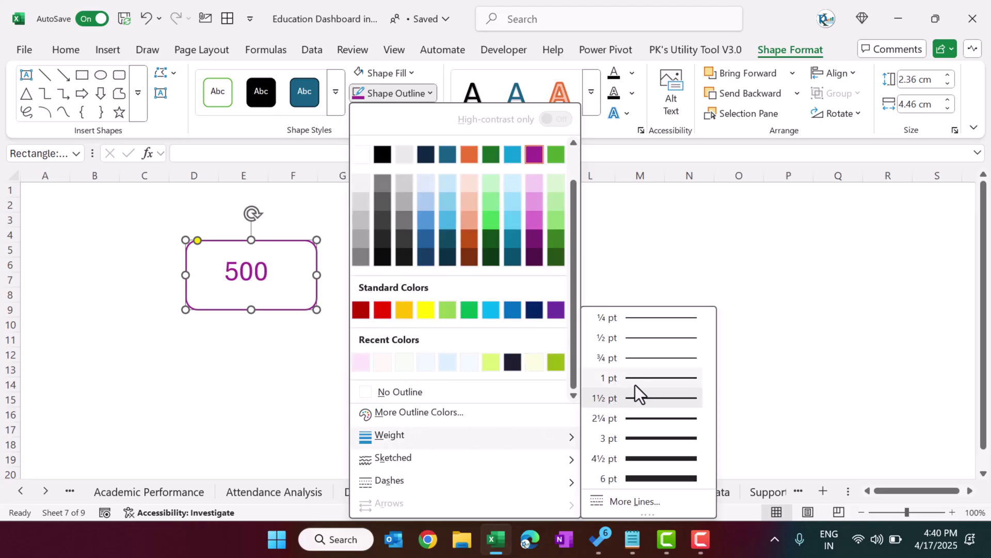
click(665, 339)
click(581, 286)
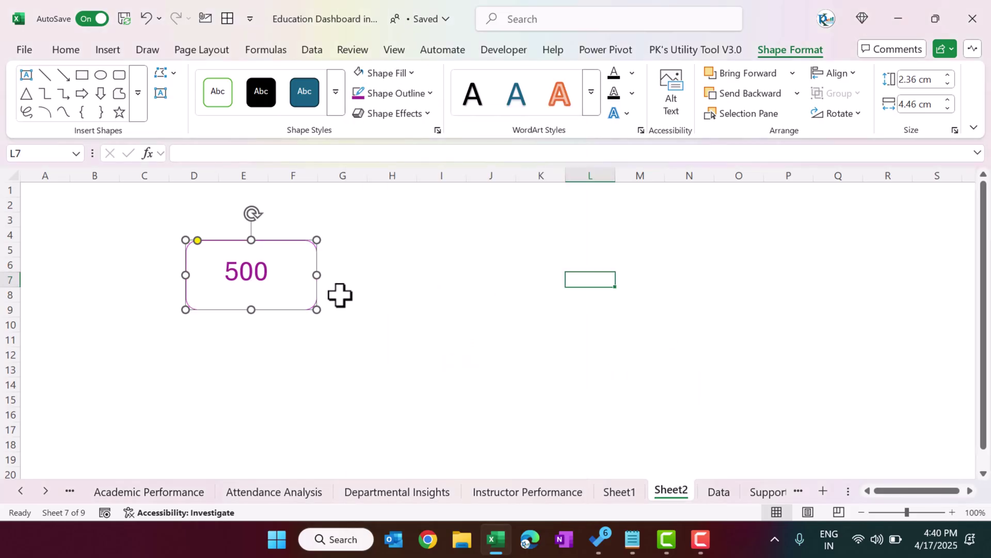
click(258, 280)
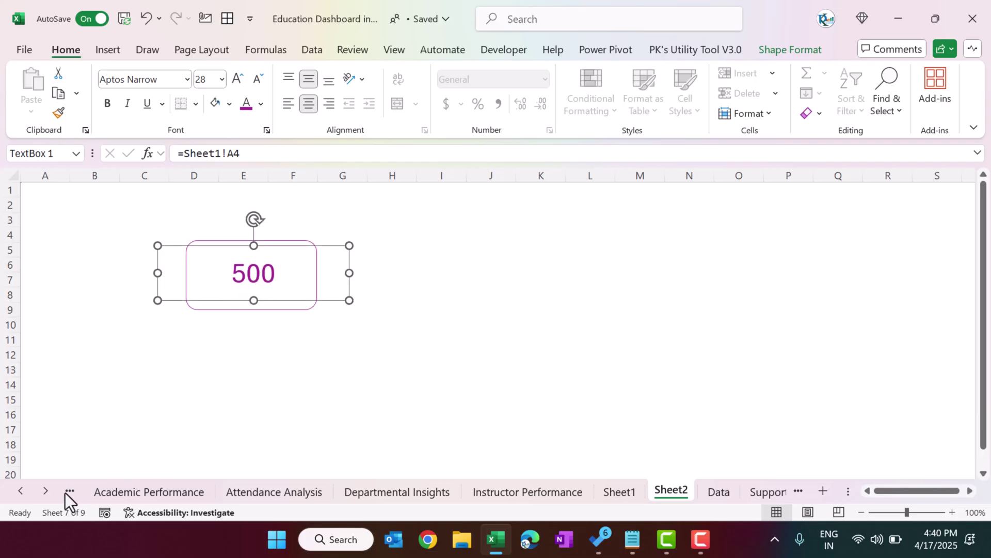
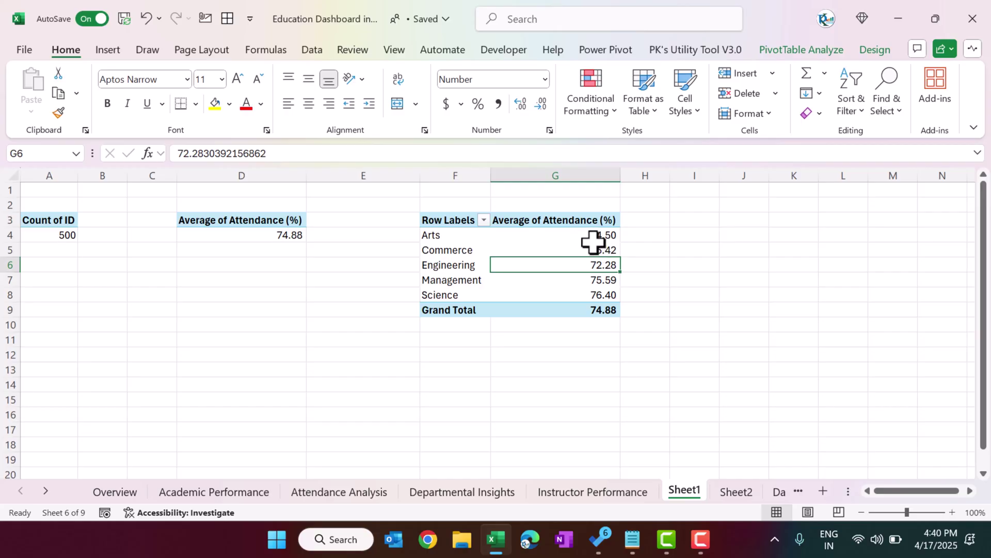
Insert a 2-D clustered column PivotChart from the department attendance pivot on Sheet1, then reposition and enlarge it.
click(115, 55)
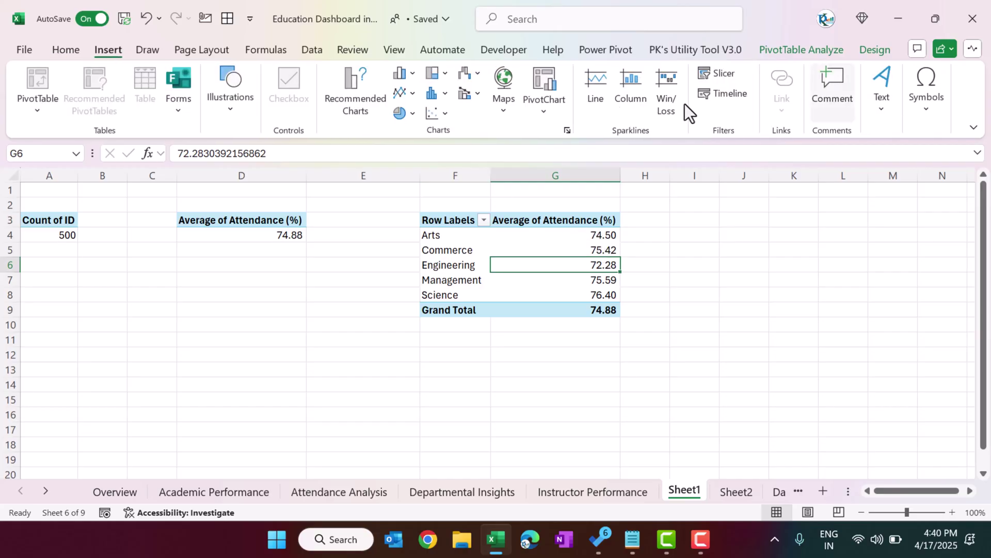
click(417, 76)
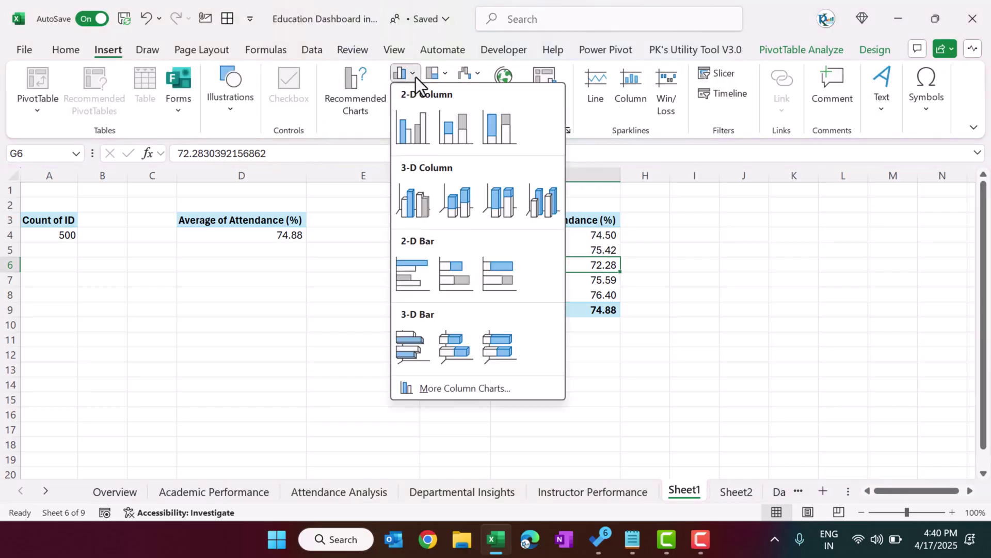
click(418, 128)
drag(525, 235, 471, 234)
drag(605, 449, 674, 467)
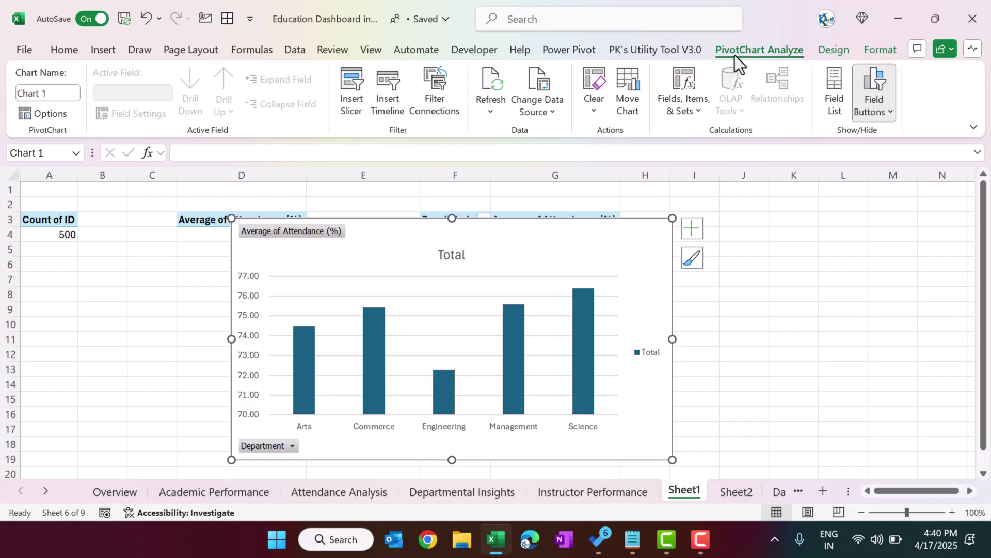
Remove all field buttons and the legend from the PivotChart, and add data labels to its columns.
click(888, 115)
click(829, 256)
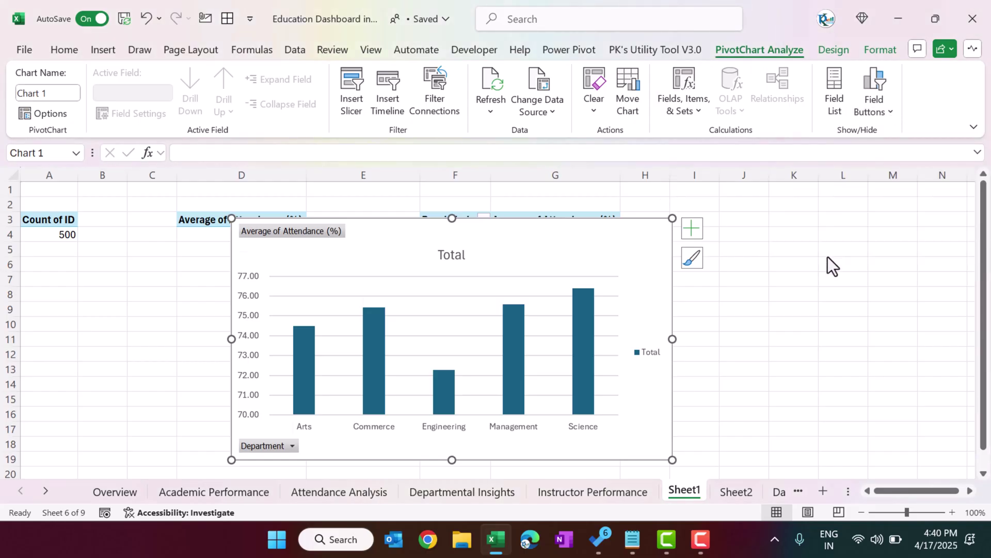
click(654, 354)
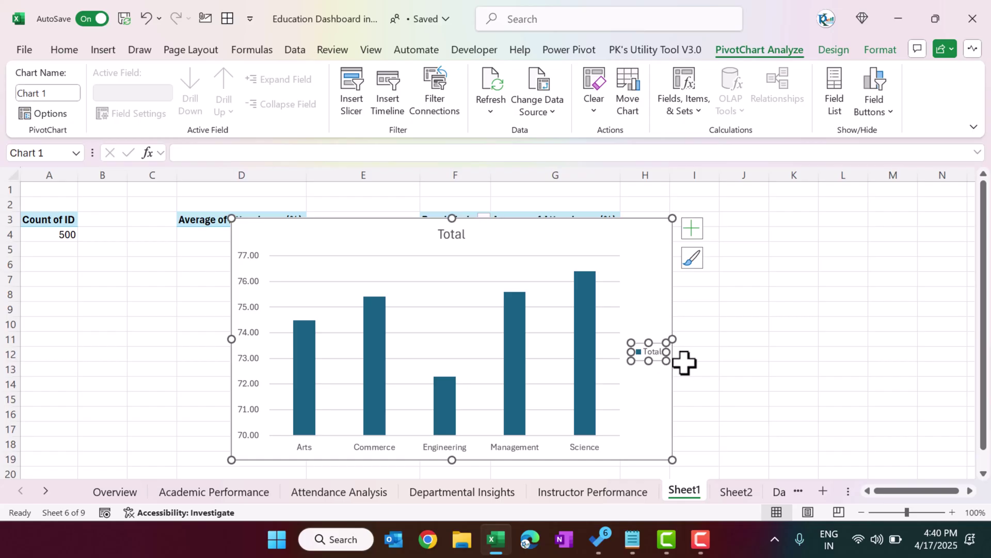
key(Delete)
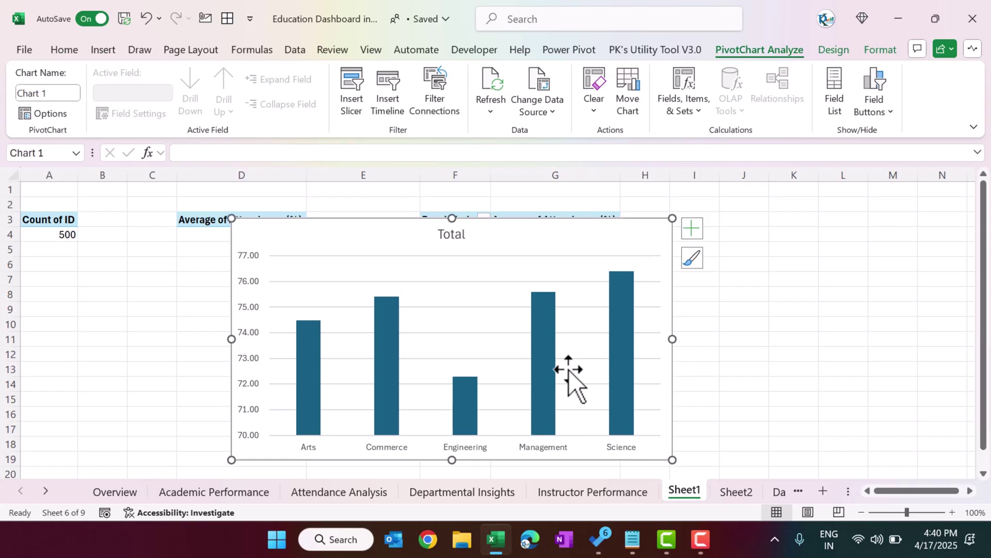
right_click(627, 321)
click(725, 267)
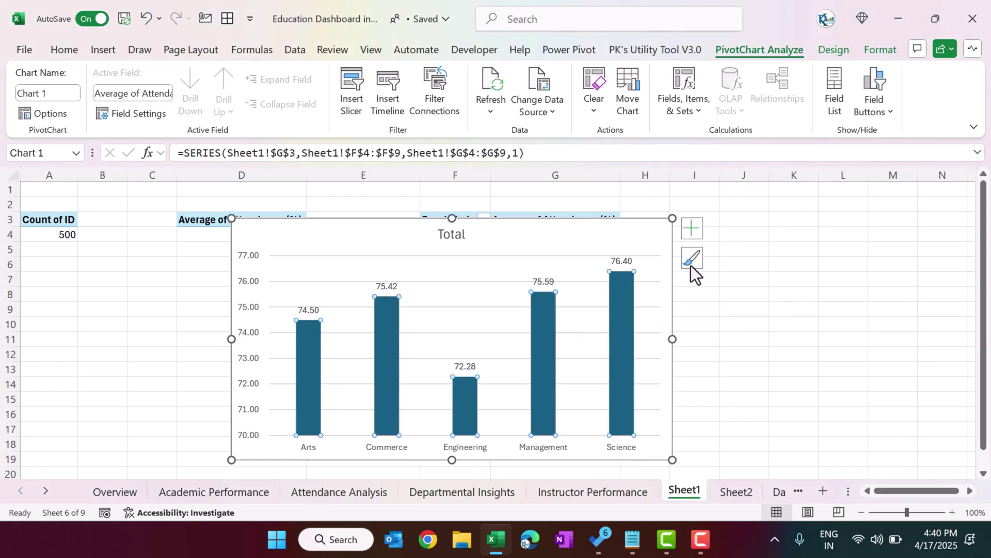
Move the PivotChart from Sheet1 to Sheet2 and place it beside the 500 card.
click(634, 226)
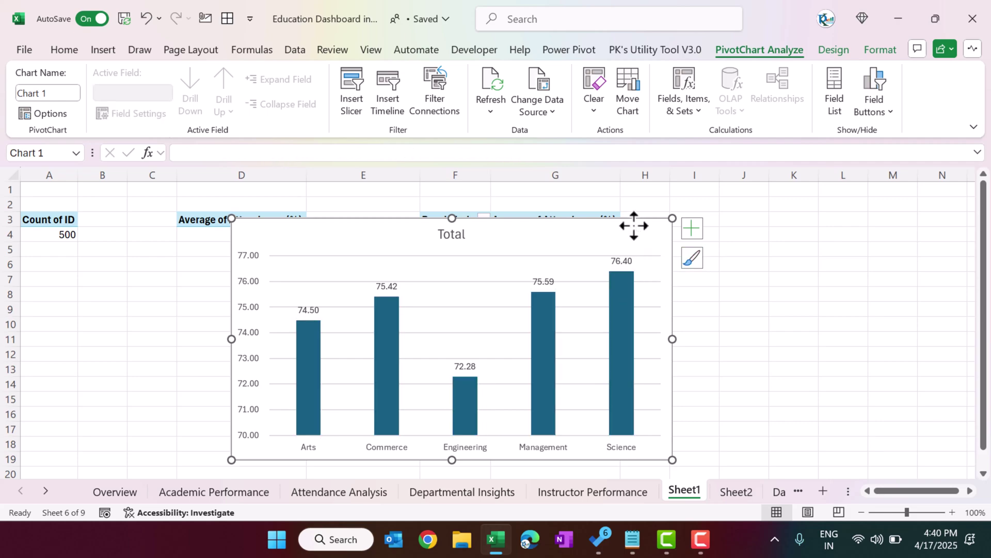
key(Delete)
click(736, 491)
click(539, 305)
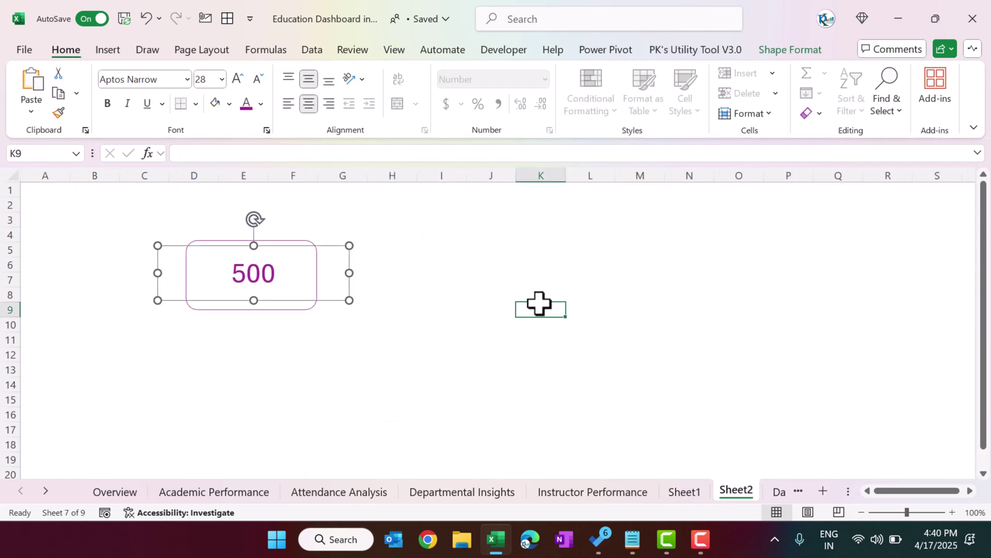
key(ctrl+v)
drag(610, 304, 435, 220)
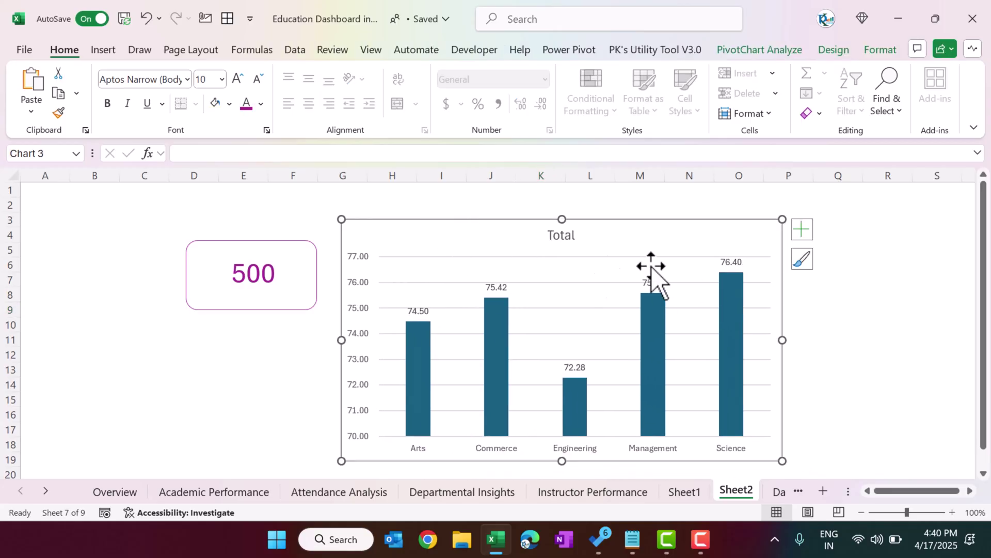
Fill the PivotChart's columns with the purple theme color.
click(507, 336)
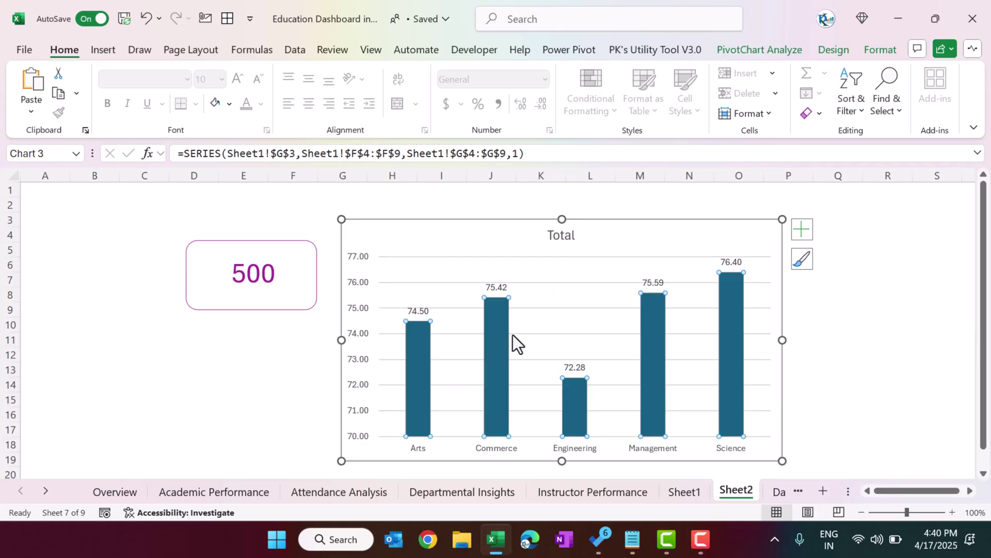
click(895, 50)
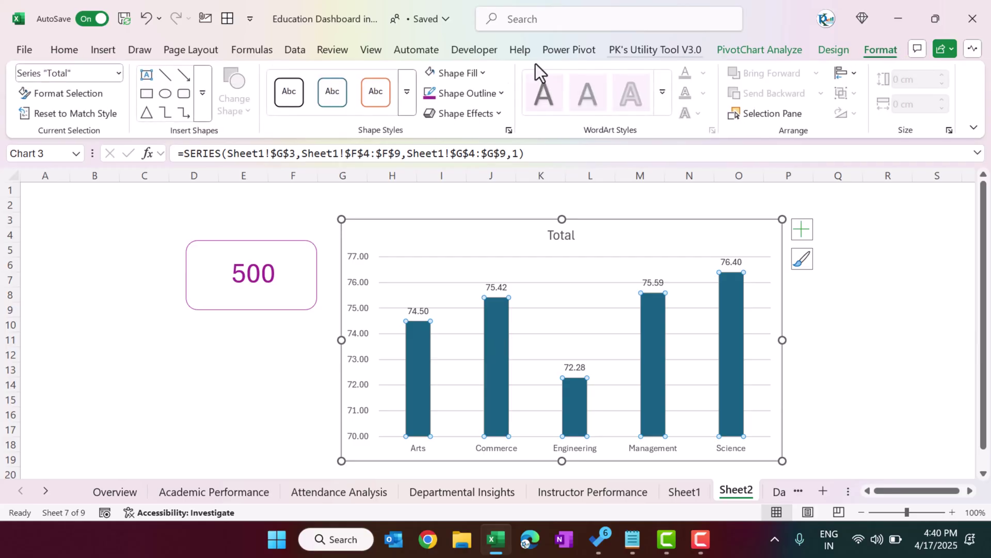
click(479, 72)
click(479, 73)
click(480, 73)
click(611, 173)
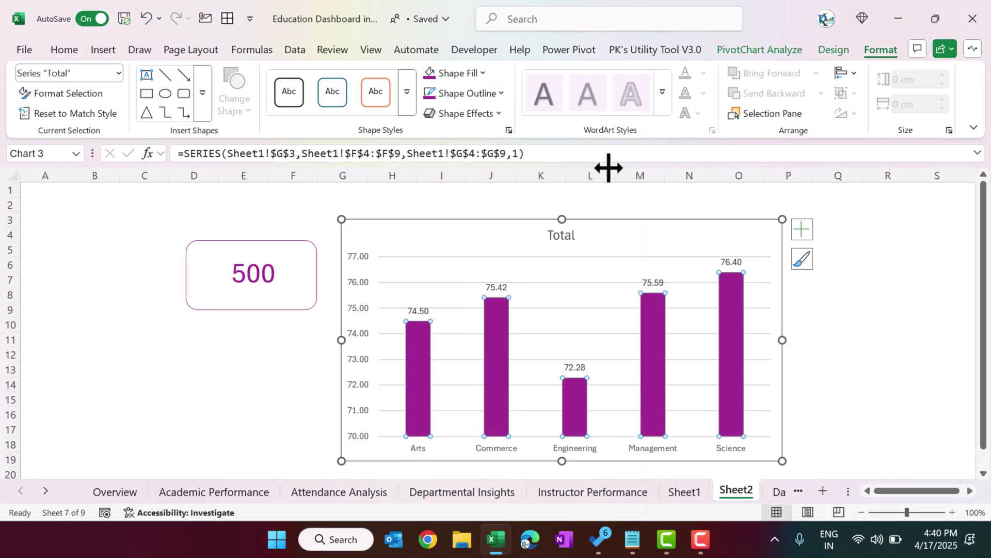
Apply a dark-variation gradient to the purple columns, shading darker toward their base.
click(486, 73)
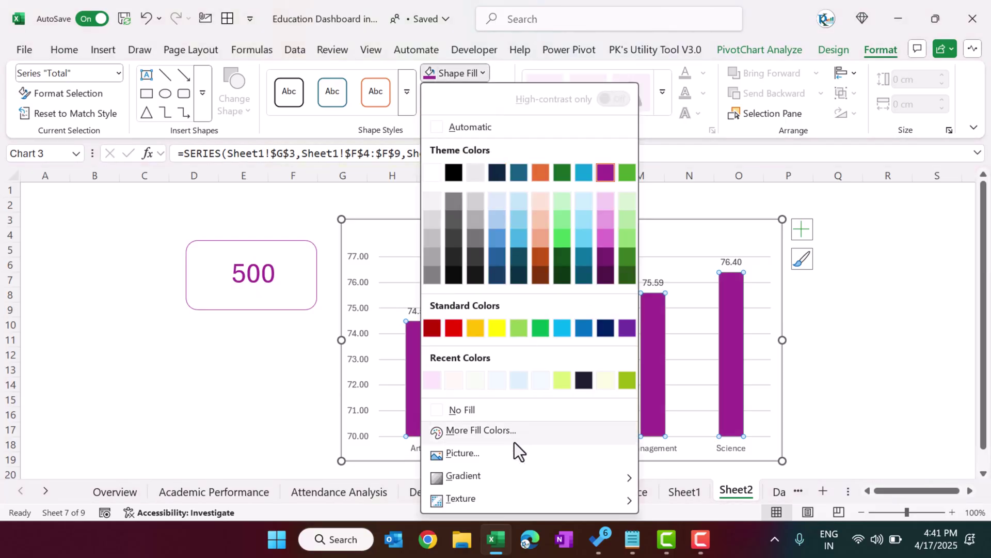
mouse_move(510, 475)
scroll(687, 403, down, 1)
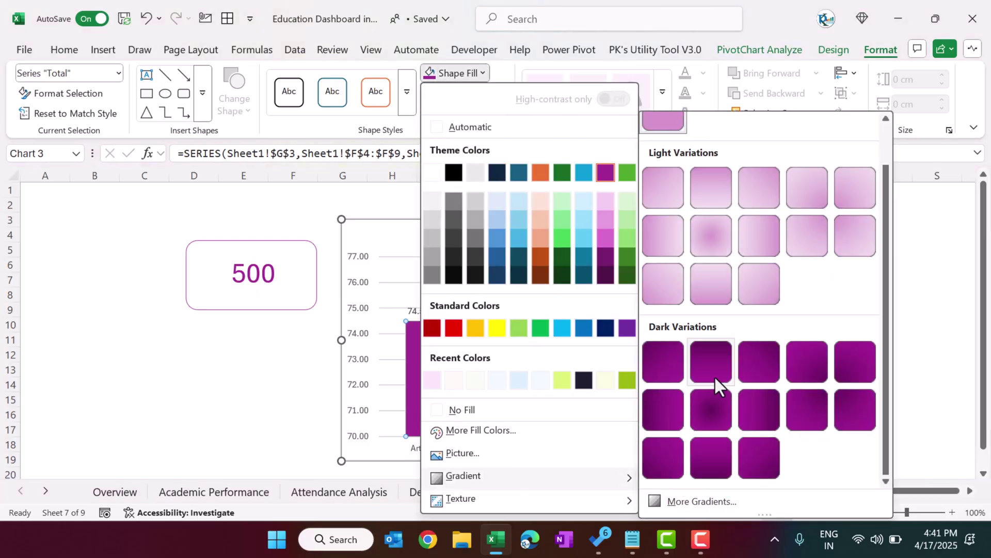
click(712, 468)
Remove the gridlines from the PivotChart.
click(660, 283)
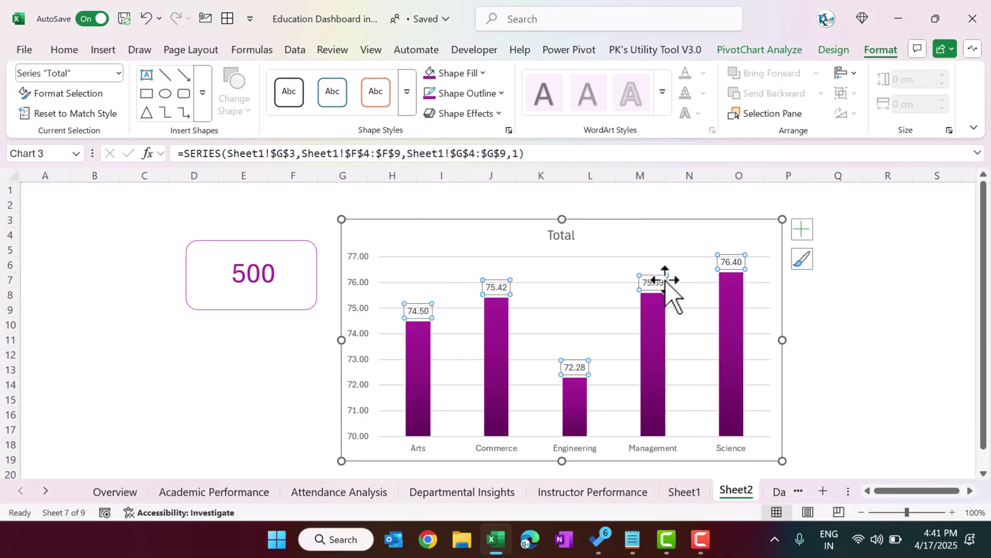
click(802, 233)
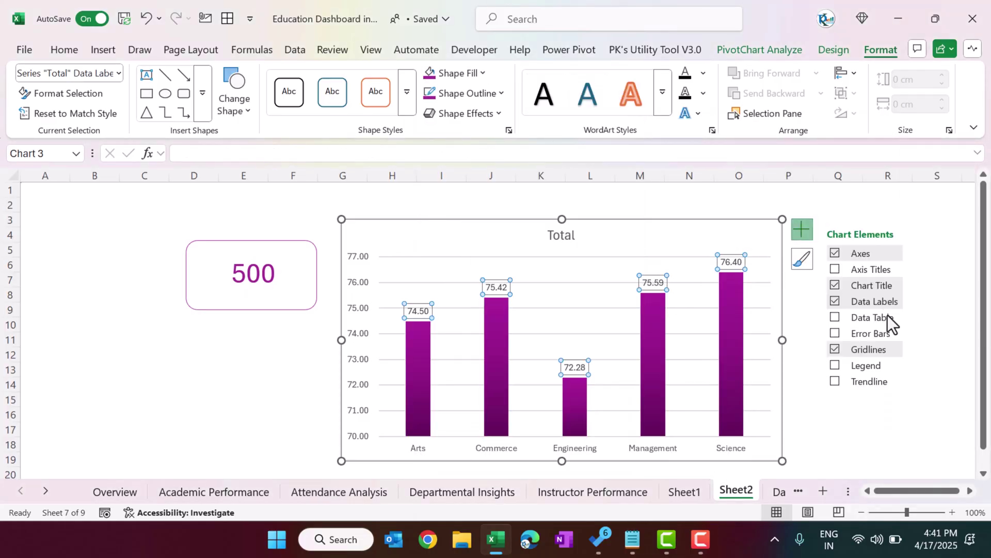
click(836, 349)
Make the PivotChart's data labels black and bold.
click(62, 50)
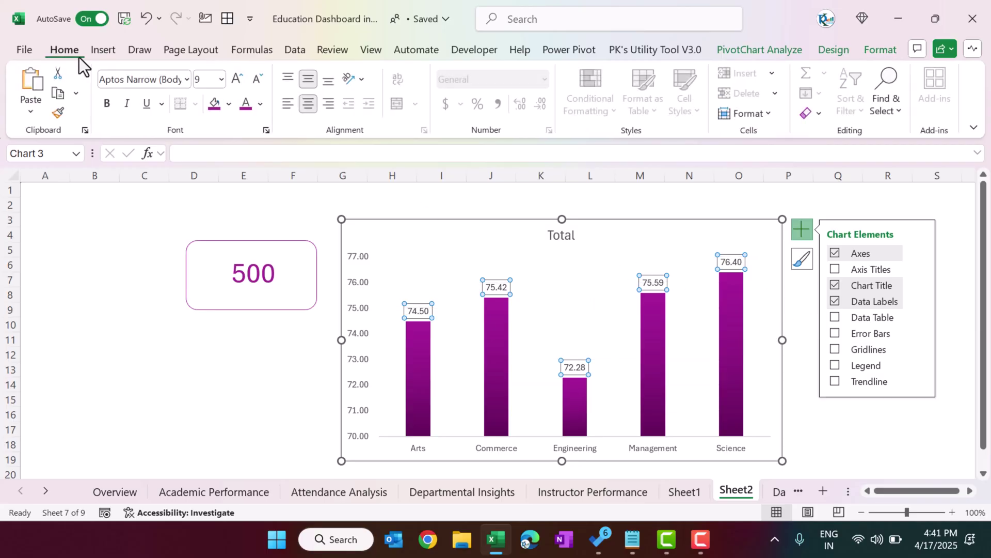
click(261, 104)
click(272, 200)
click(107, 106)
Make the PivotChart's vertical and horizontal axis labels black and bold.
click(352, 281)
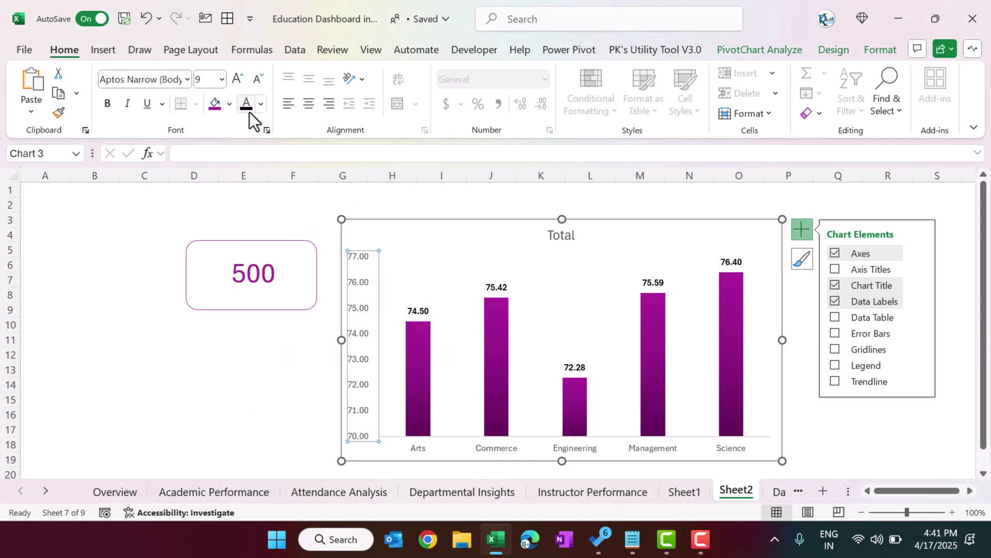
click(107, 104)
click(502, 442)
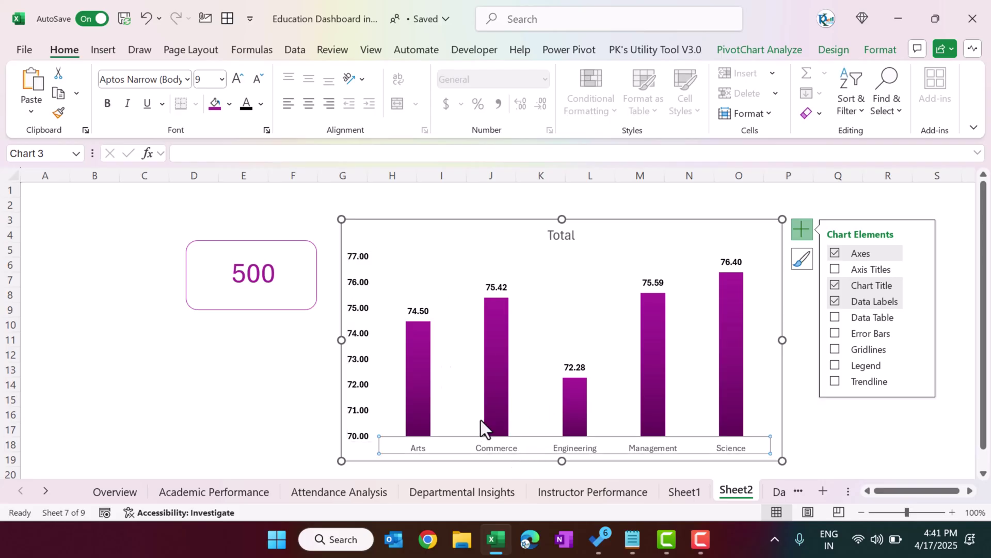
click(107, 104)
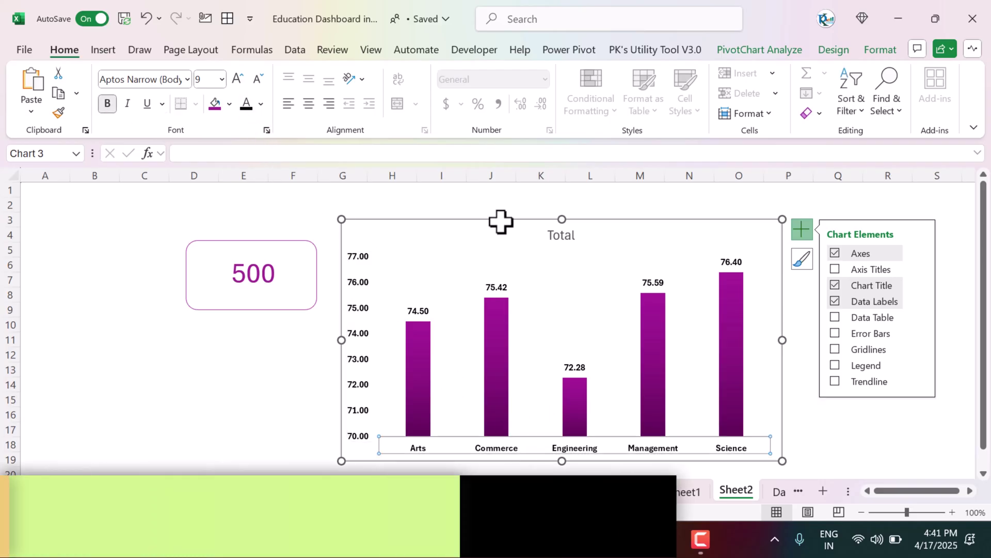
Title the PivotChart "Attendanc% by Department" in black, bold, size 10 text, and move the chart slightly higher on the sheet.
click(562, 236)
click(563, 237)
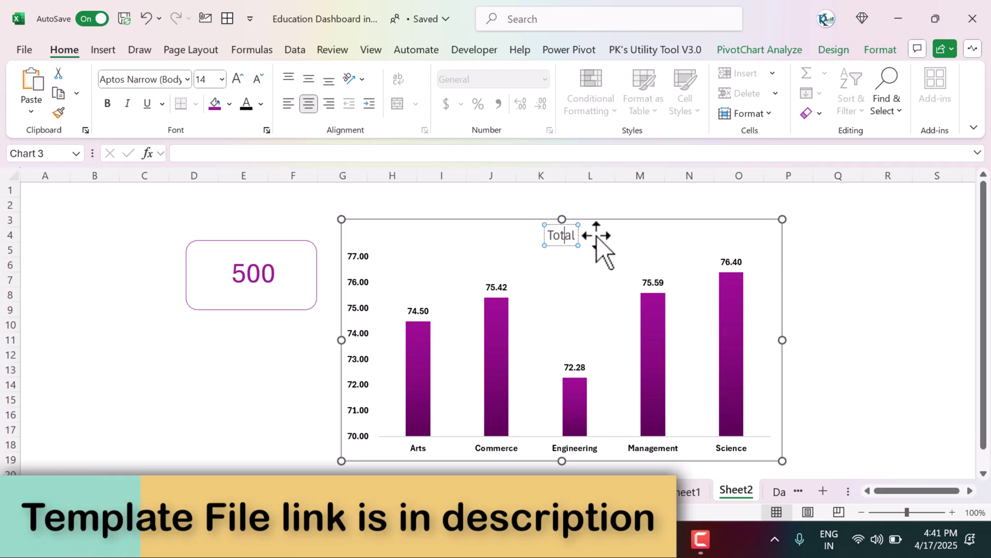
text(Attendanc% by Gen)
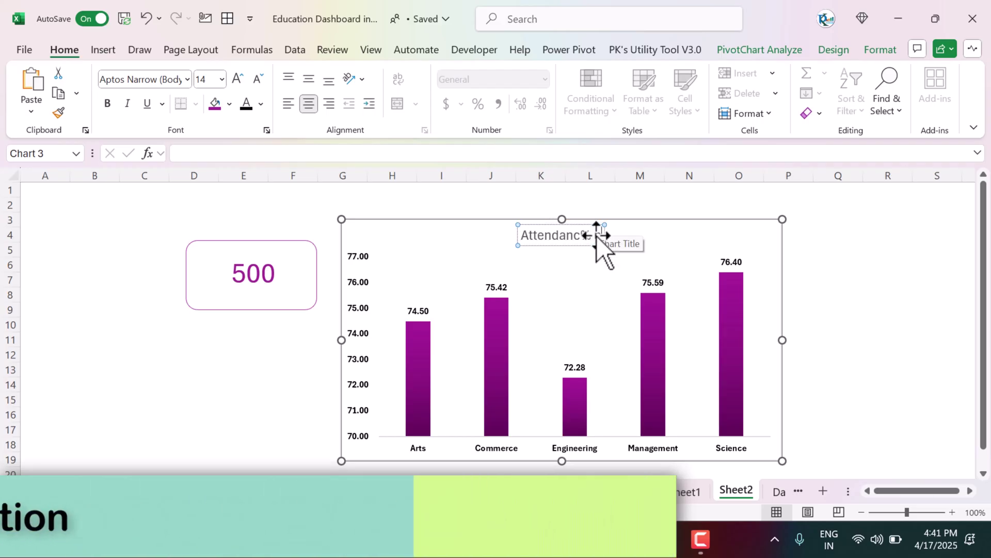
text(tment)
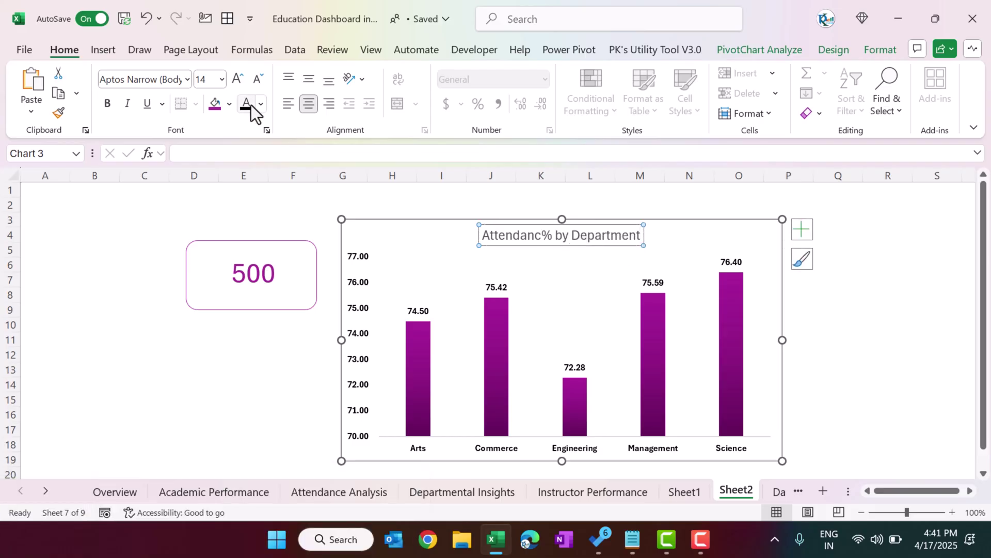
click(878, 310)
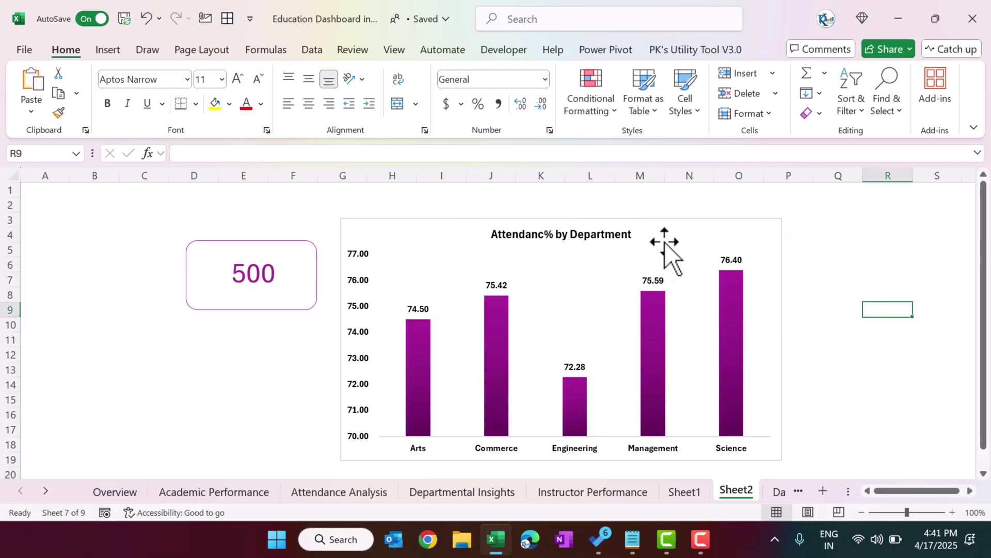
drag(667, 222, 675, 204)
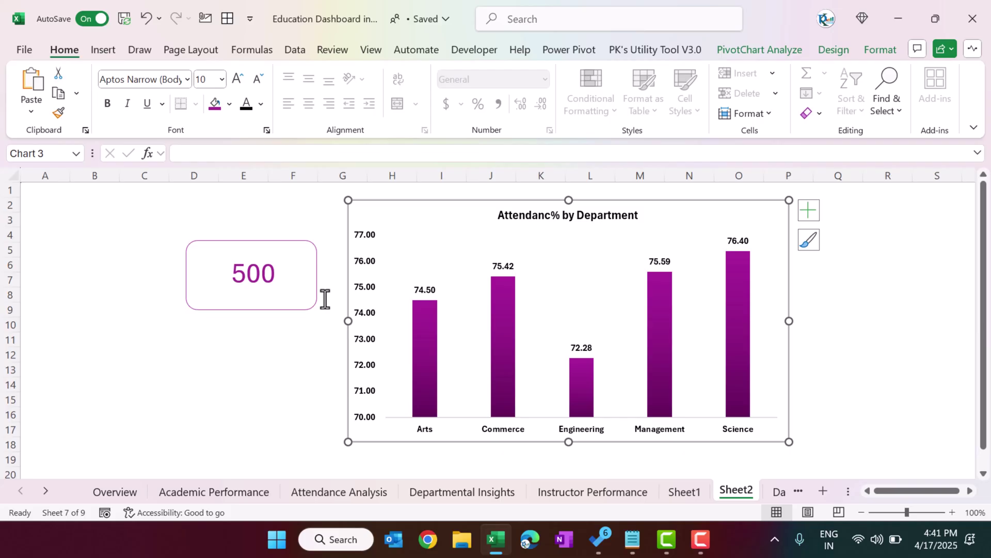
Insert Gender and Course slicers for the department attendance pivot table on Sheet1.
click(689, 490)
click(626, 339)
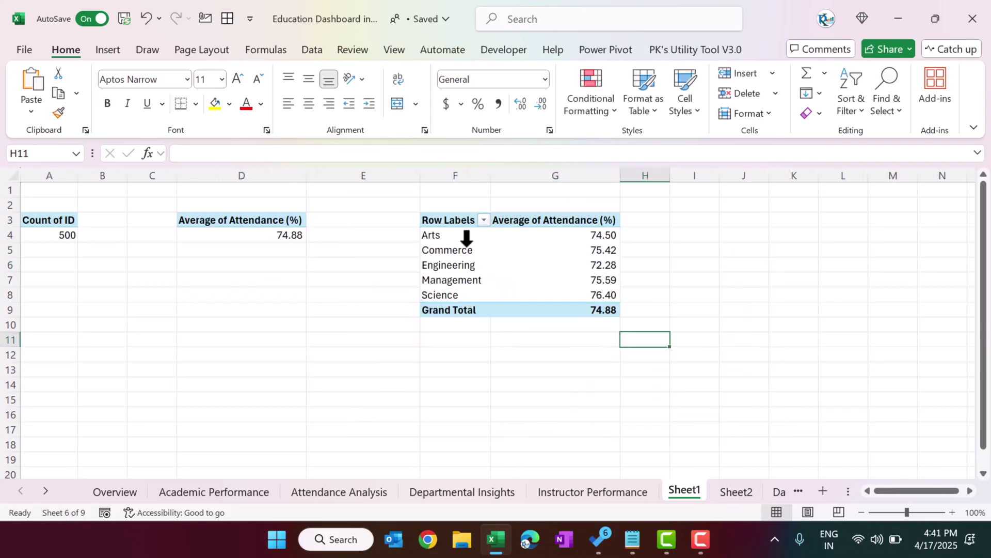
click(479, 250)
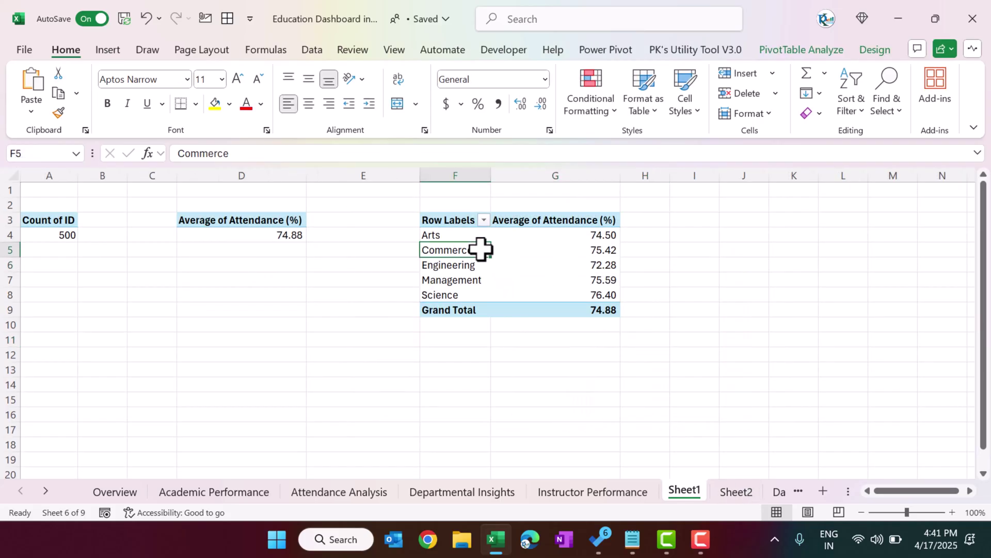
click(120, 50)
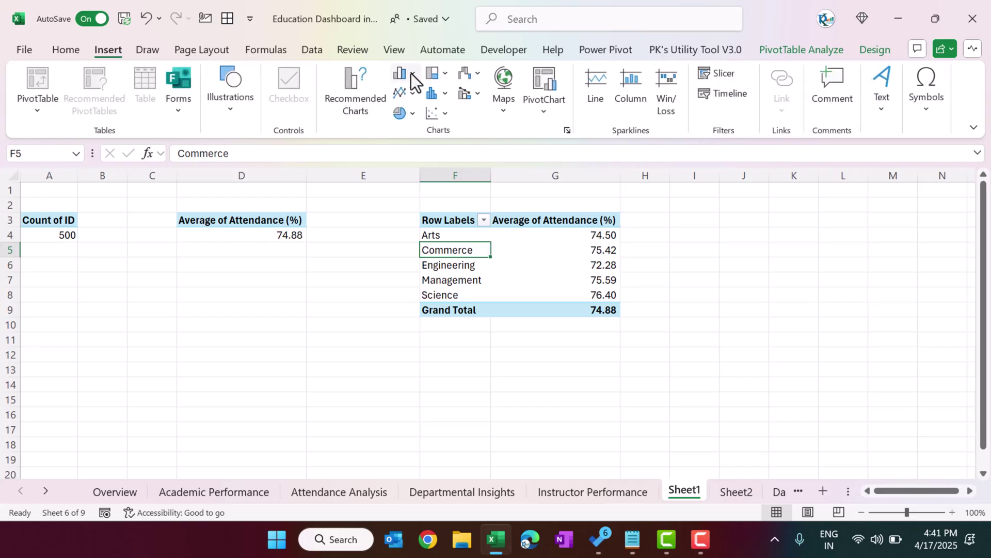
click(711, 75)
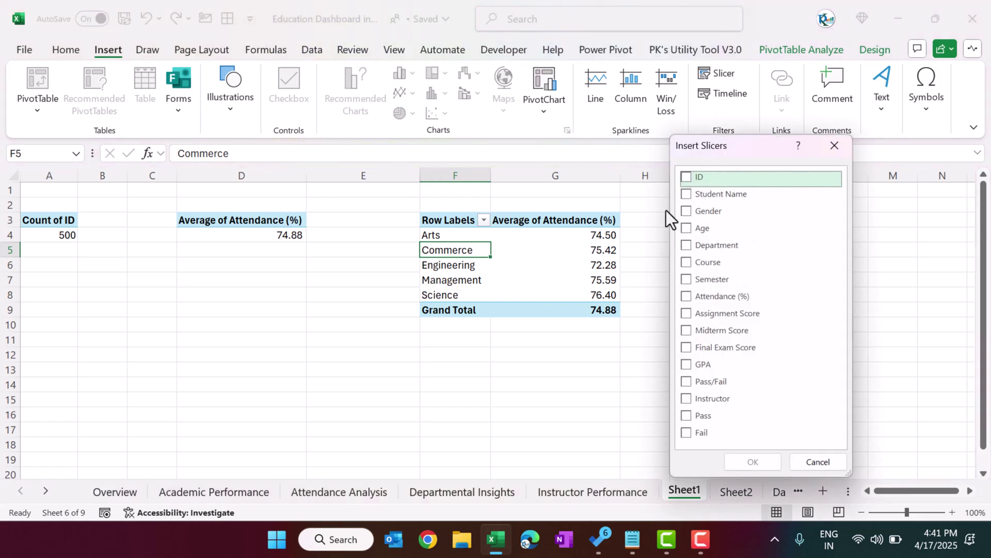
click(691, 212)
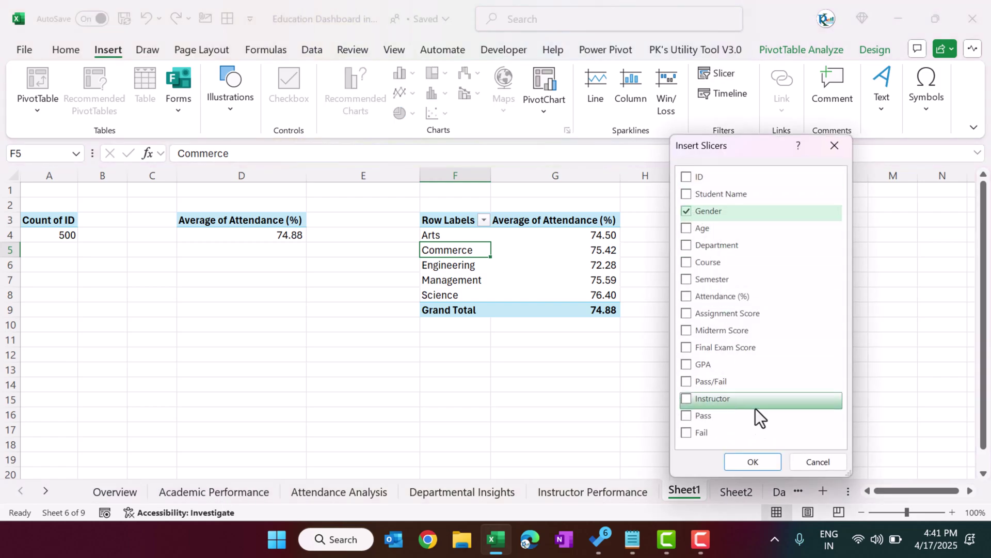
click(690, 261)
click(759, 459)
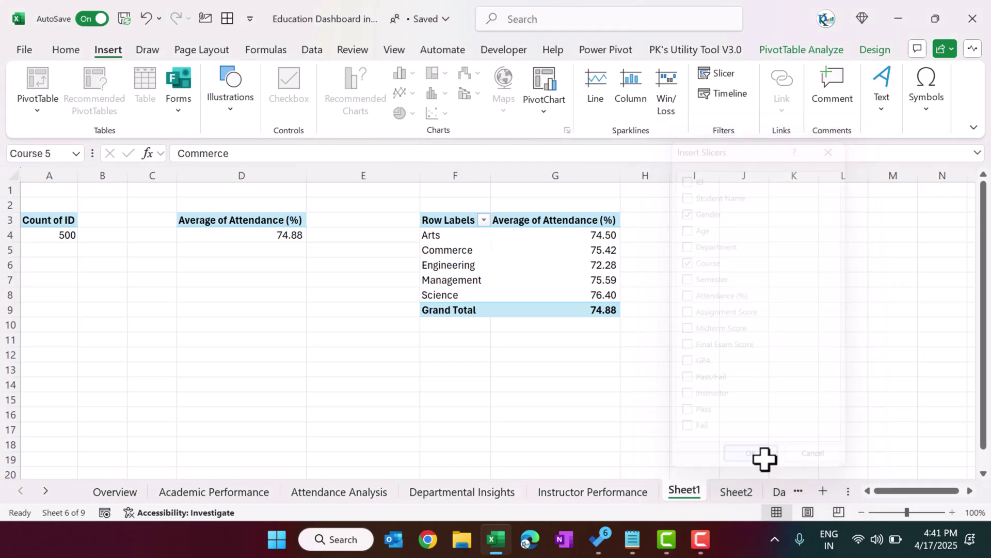
Cut both the Gender and Course slicers from Sheet1 and paste them into Sheet2.
drag(523, 263, 731, 251)
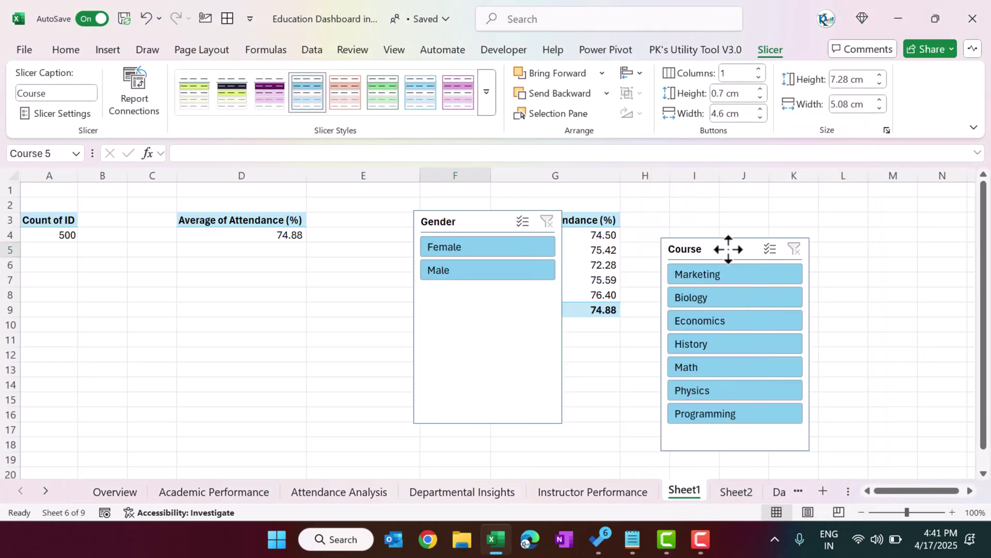
ctrl+click(484, 221)
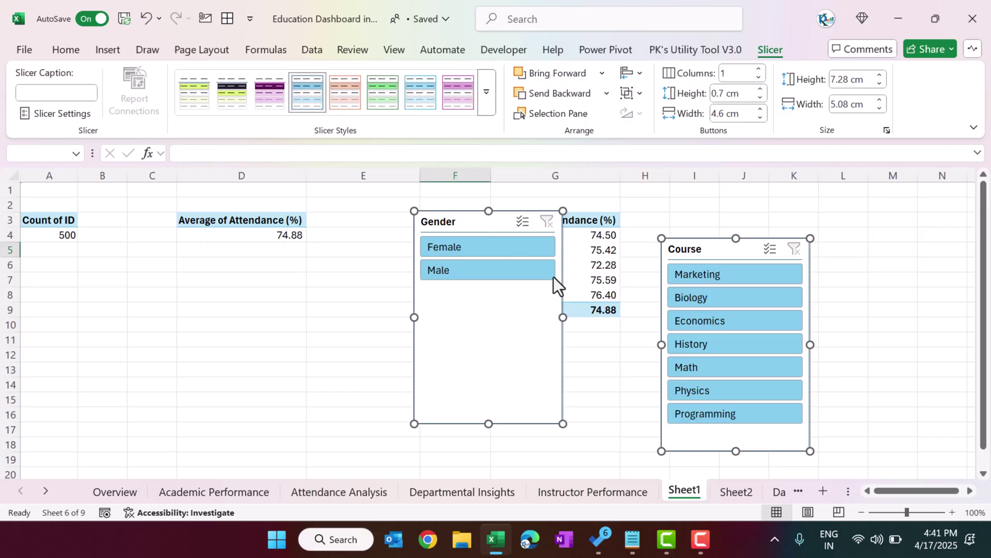
key(Delete)
click(734, 492)
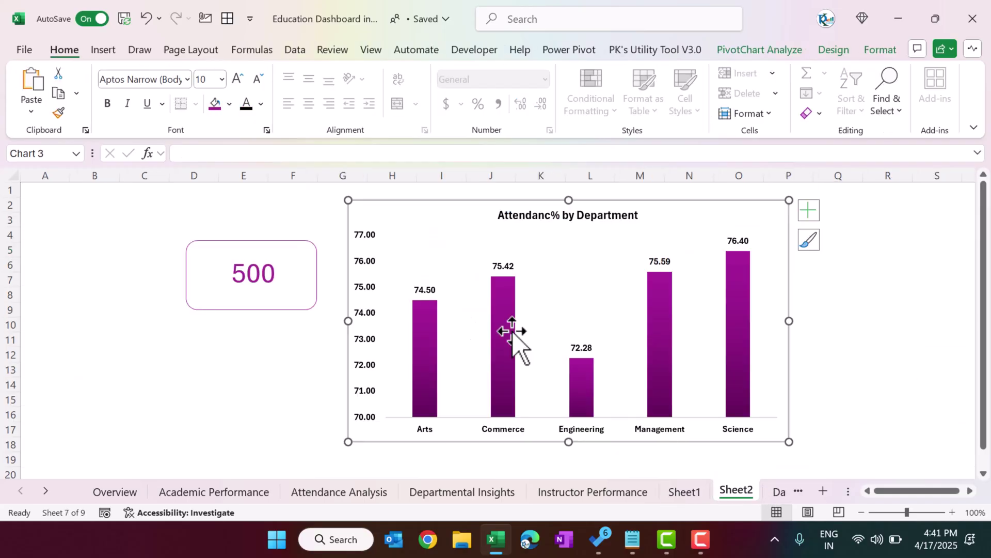
click(222, 341)
key(ctrl+v)
Place the Gender slicer to the left of the card and the Course slicer to the right of the PivotChart.
drag(287, 342, 96, 203)
click(312, 208)
drag(315, 228, 851, 209)
Test the Gender slicer with Female and Male, and clear its filter.
click(111, 232)
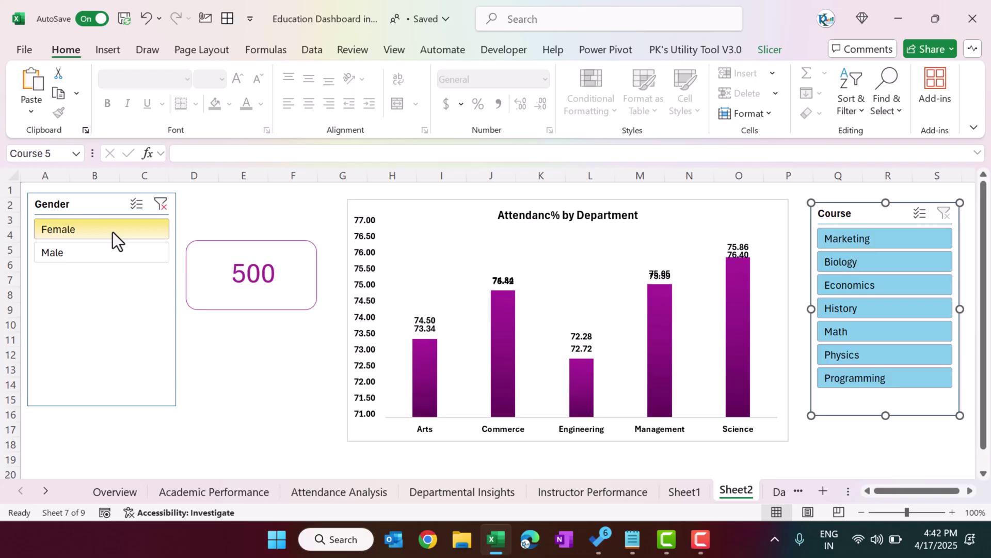
click(126, 254)
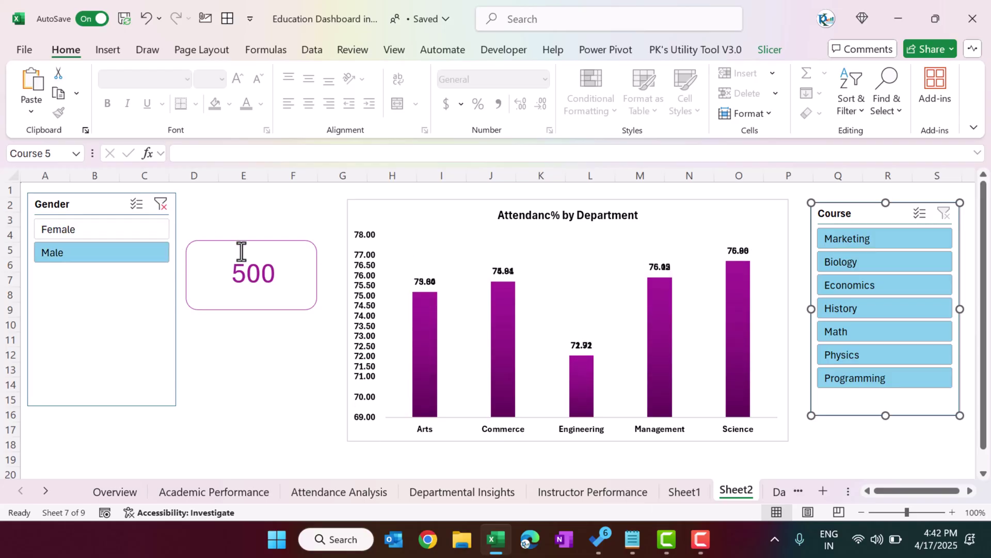
click(161, 204)
click(293, 369)
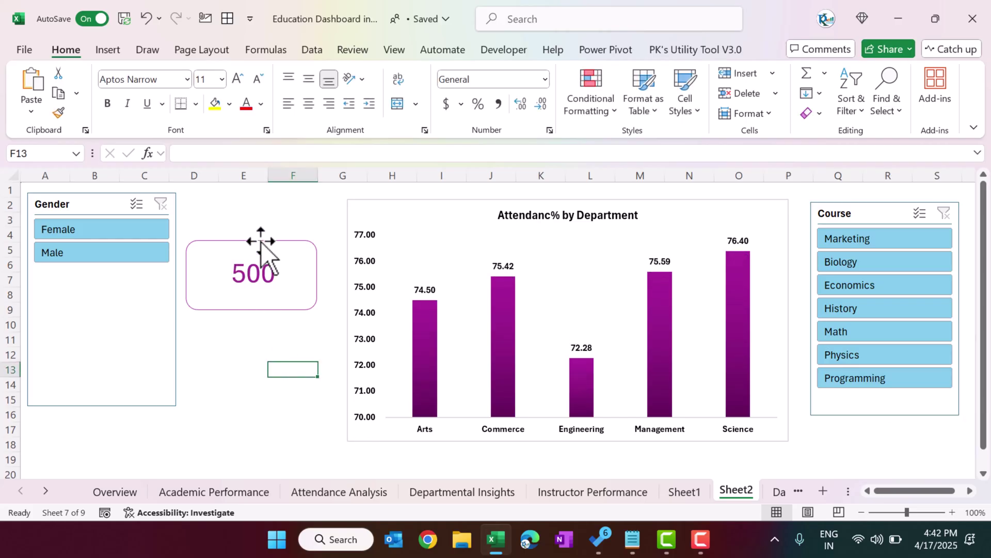
Check the card's linked cell and the names of the Count of ID and department attendance pivot tables on Sheet1.
click(262, 278)
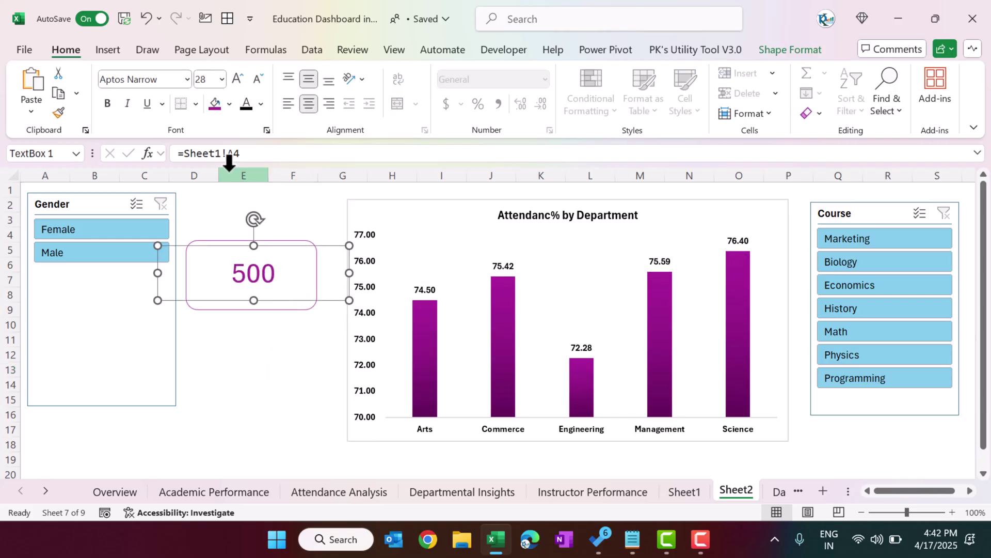
click(685, 491)
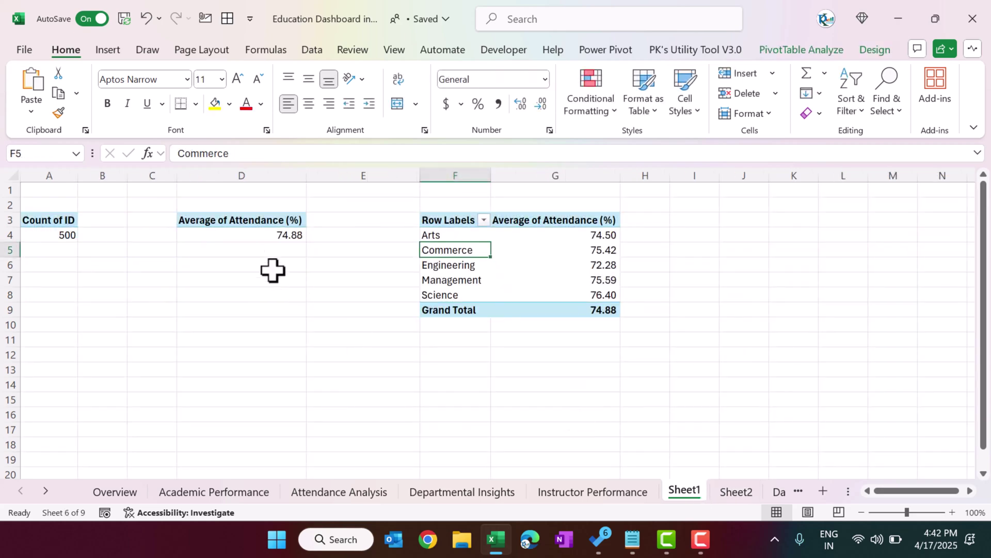
click(63, 229)
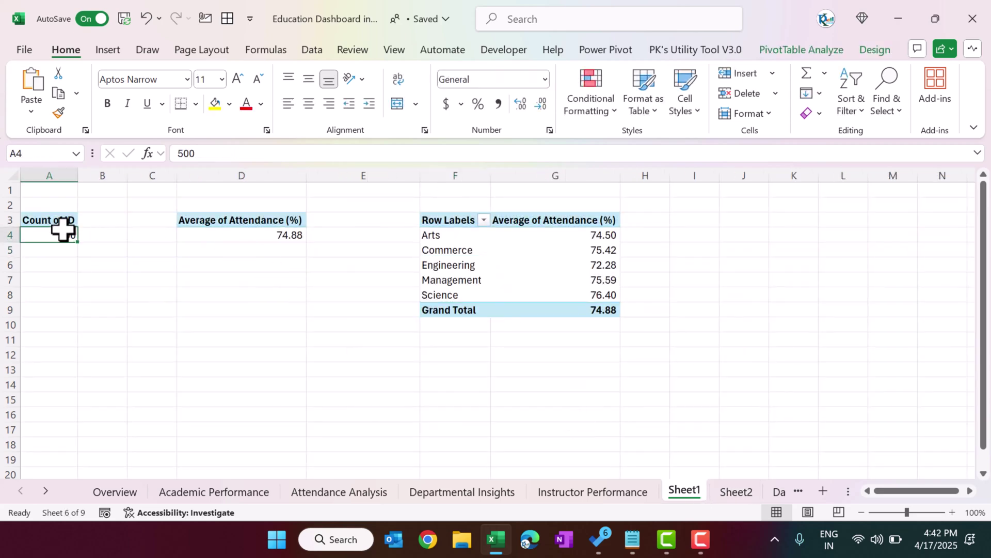
click(842, 55)
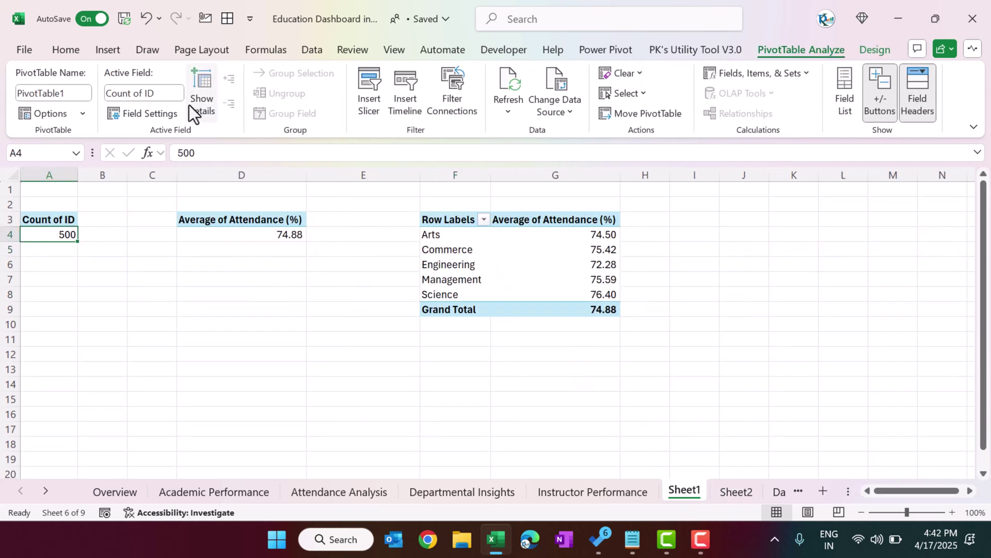
click(503, 266)
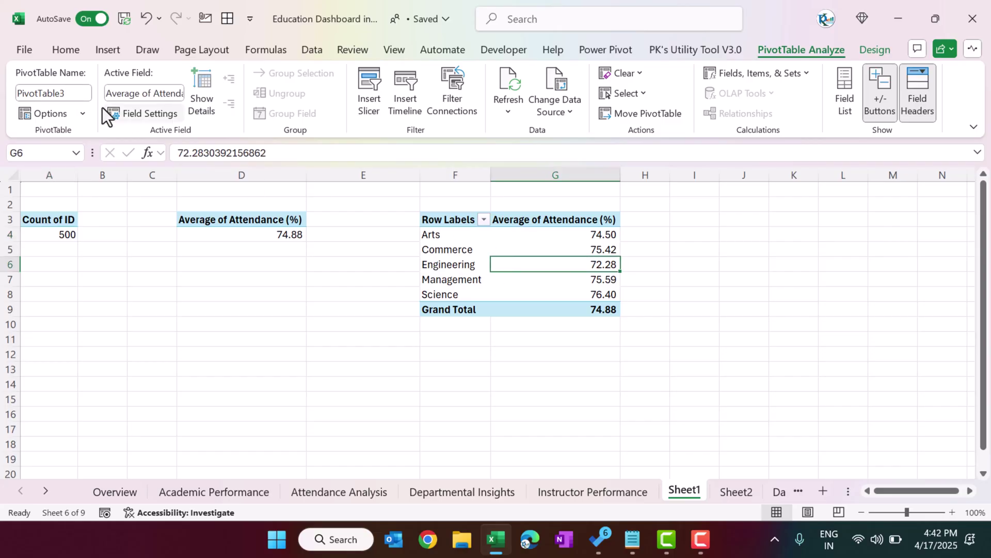
Connect the Gender slicer on Sheet2 to PivotTable1 in addition to PivotTable3.
click(735, 491)
click(100, 201)
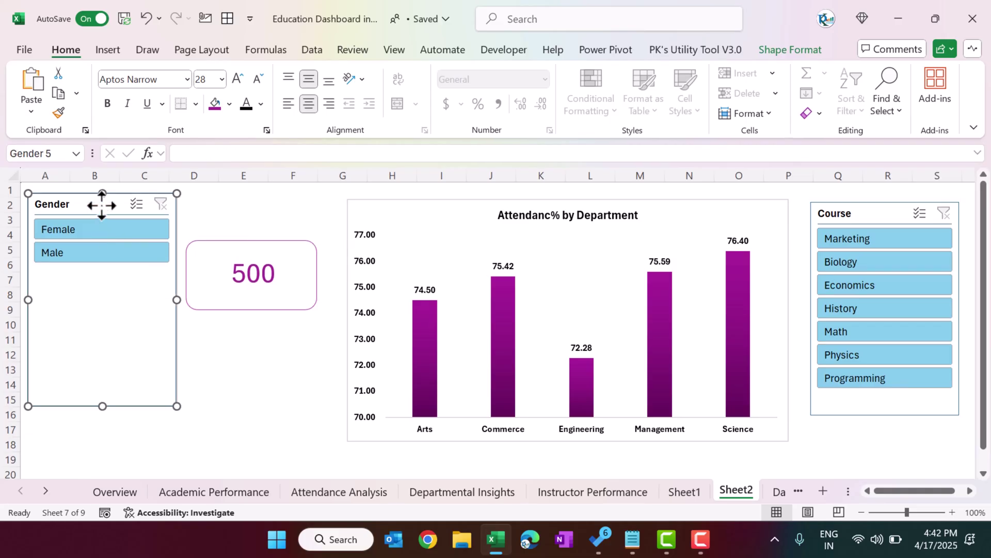
right_click(101, 201)
click(199, 321)
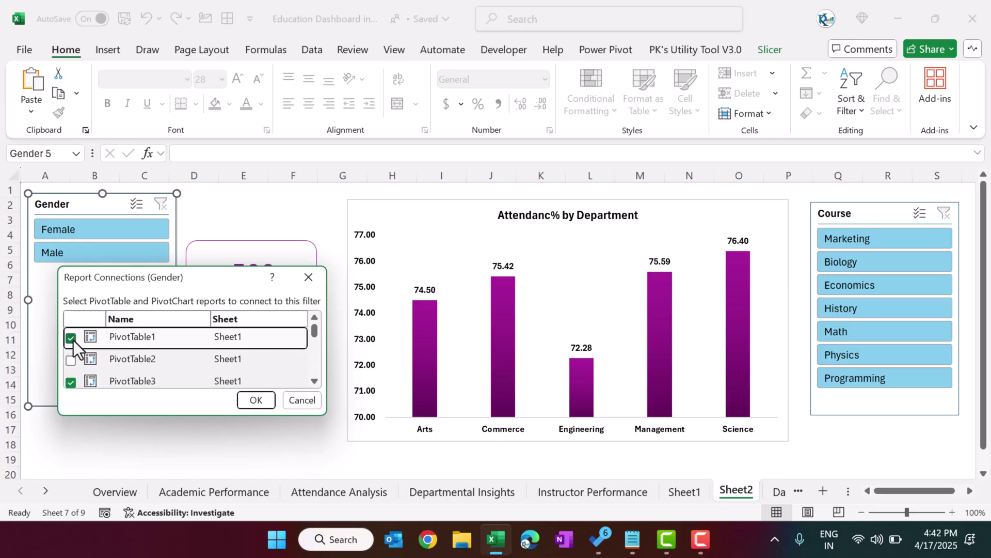
click(256, 400)
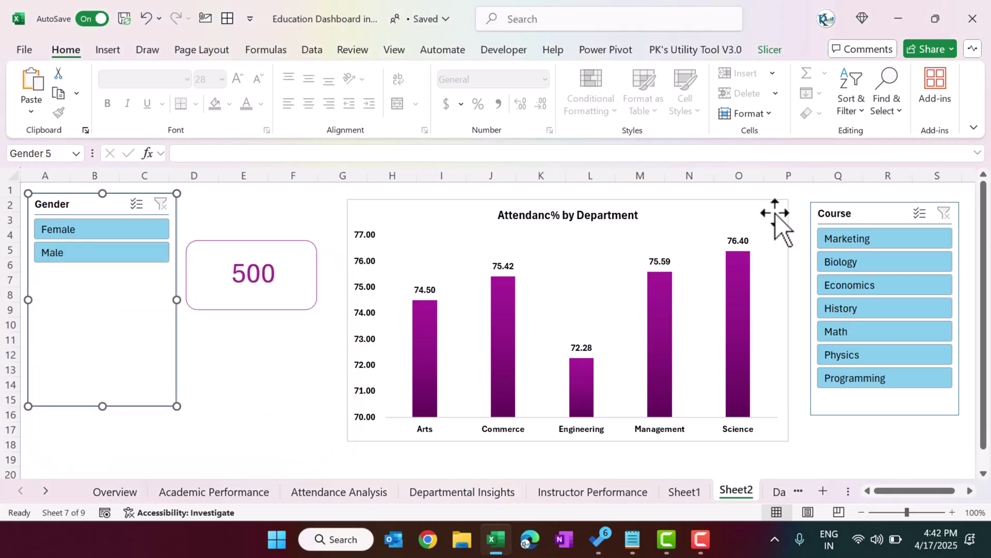
Connect the Course slicer to PivotTable1 in addition to PivotTable3.
click(847, 207)
right_click(848, 210)
click(795, 317)
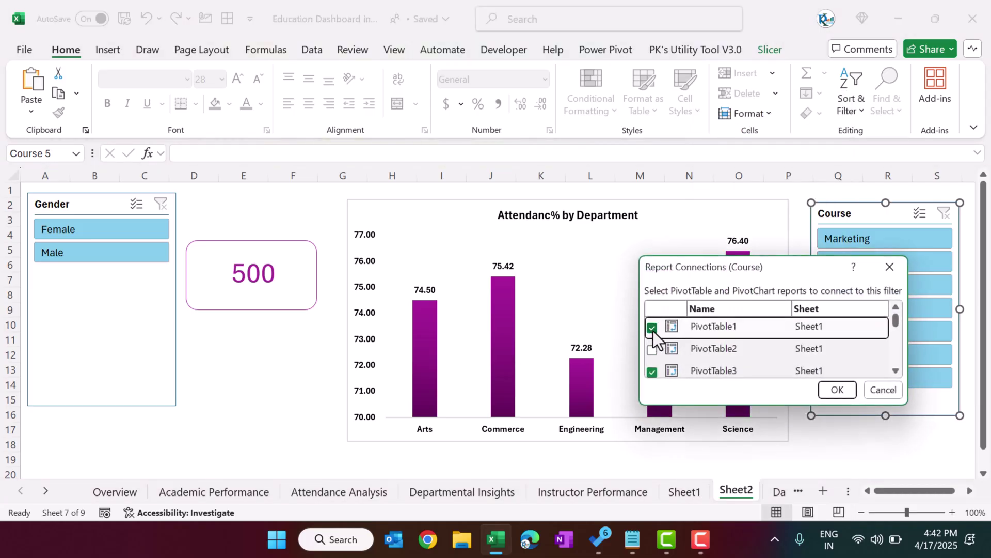
click(836, 390)
click(828, 455)
Test the Course slicer on the card and chart with Economics, History and Math, and clear its filter.
click(862, 287)
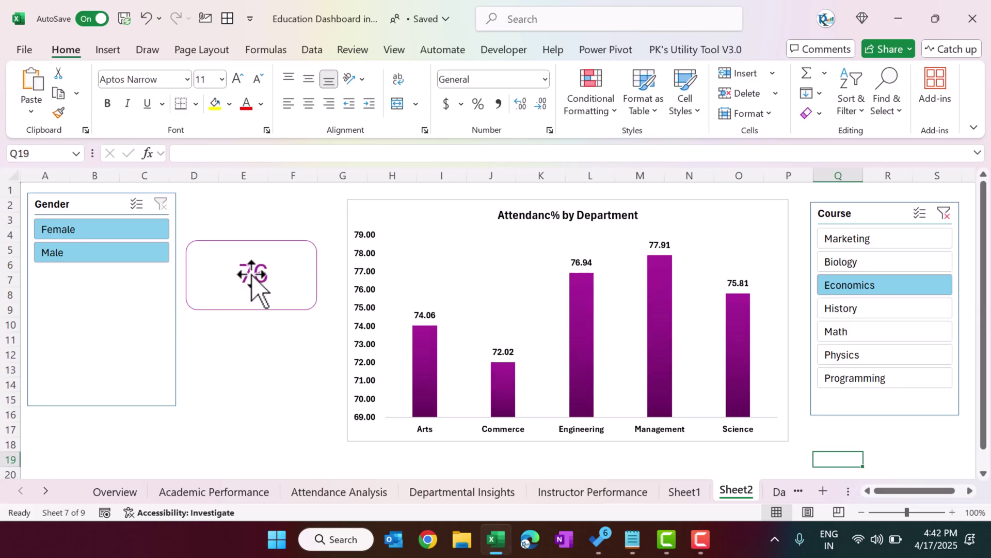
click(862, 310)
click(861, 330)
click(943, 214)
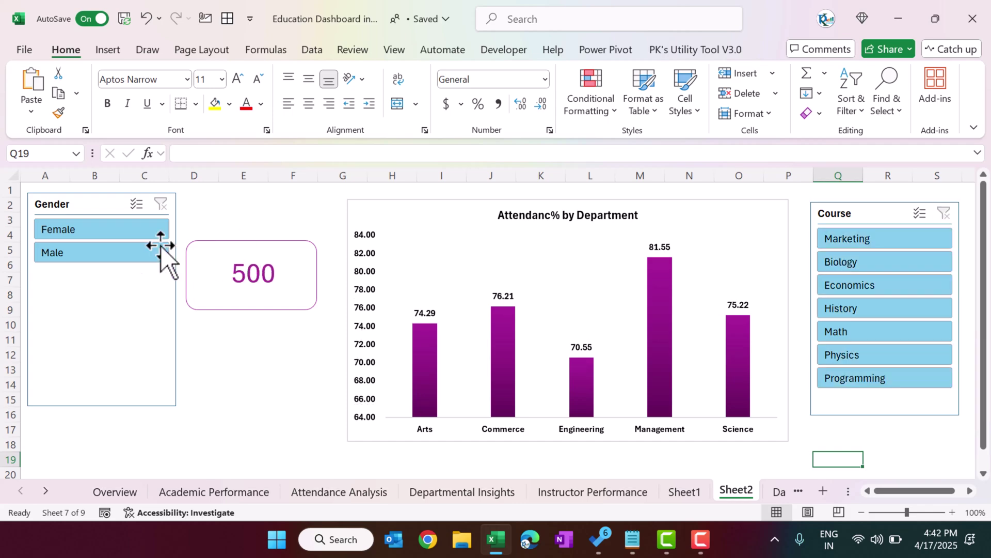
Filter the card and chart by Female and by Male with the Gender slicer, and switch to the Overview sheet.
click(103, 230)
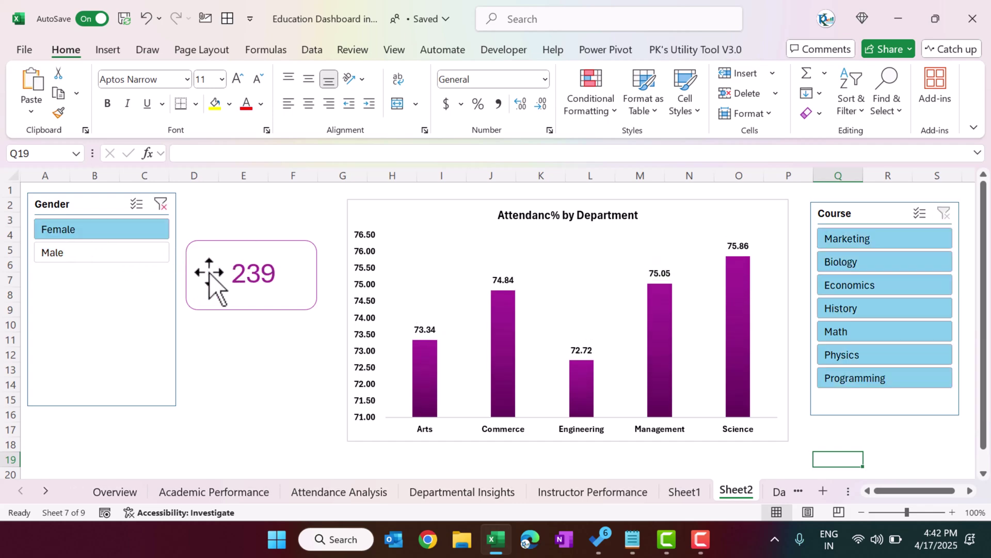
click(122, 253)
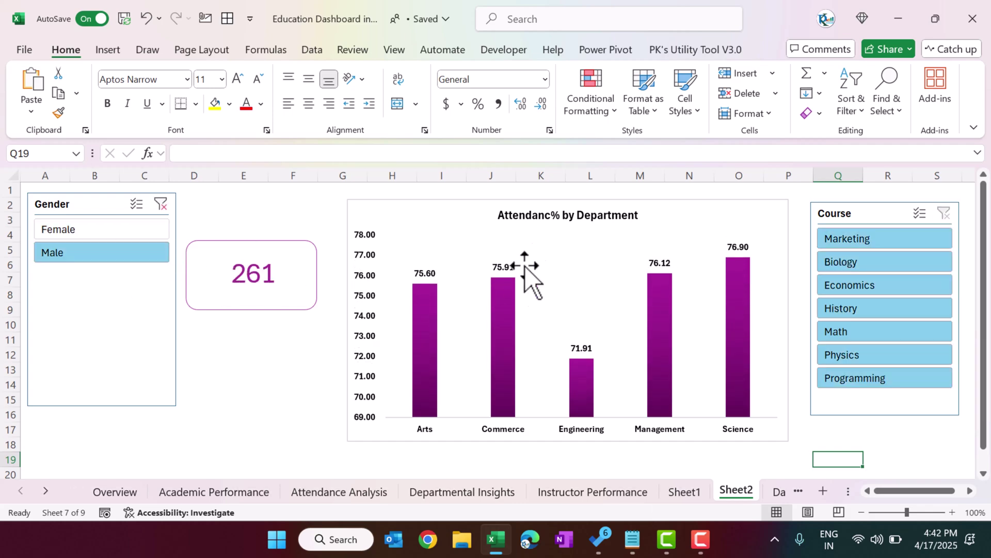
click(252, 360)
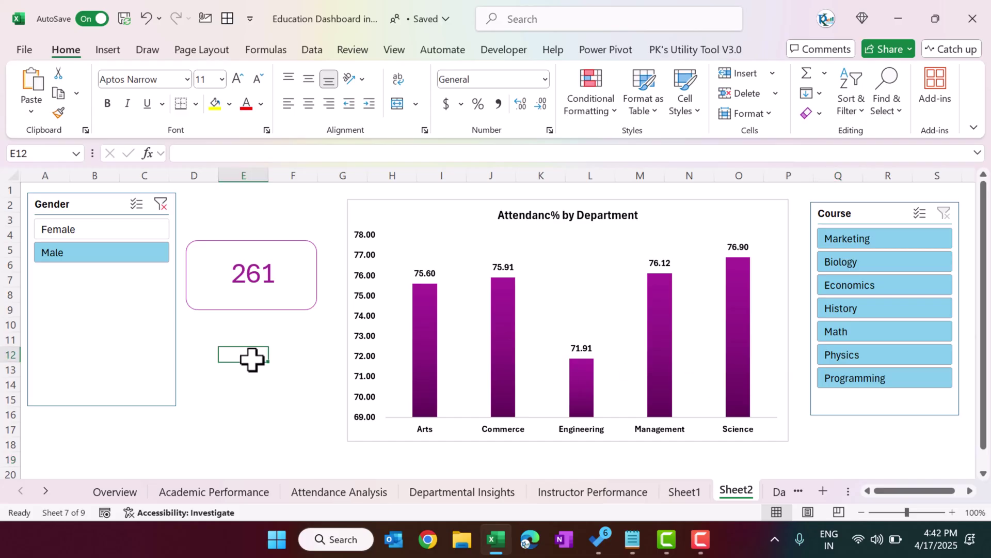
click(123, 494)
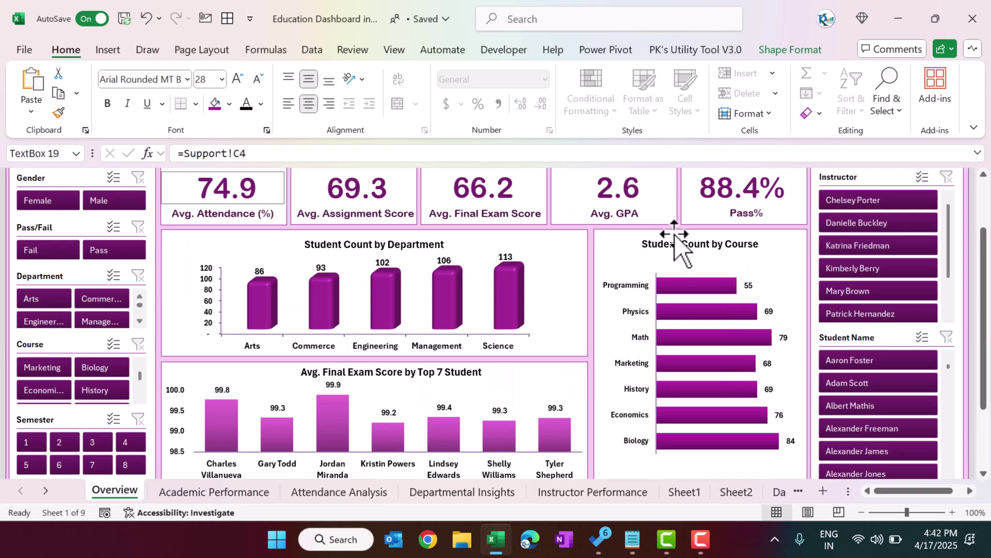
On Sheet2, try the built-in dark purple style on the Gender and Course slicers together, and apply the custom purple style instead.
click(725, 494)
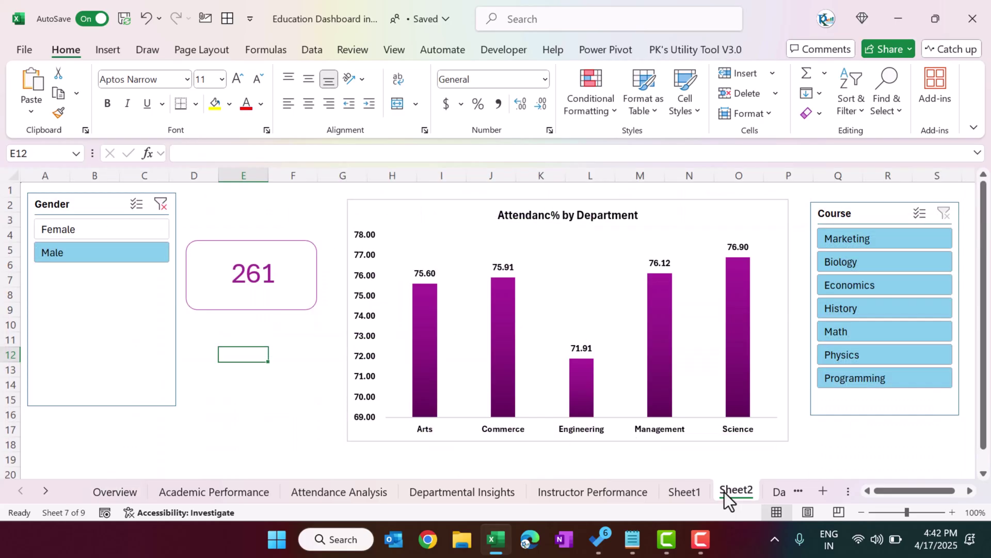
click(96, 207)
ctrl+click(865, 211)
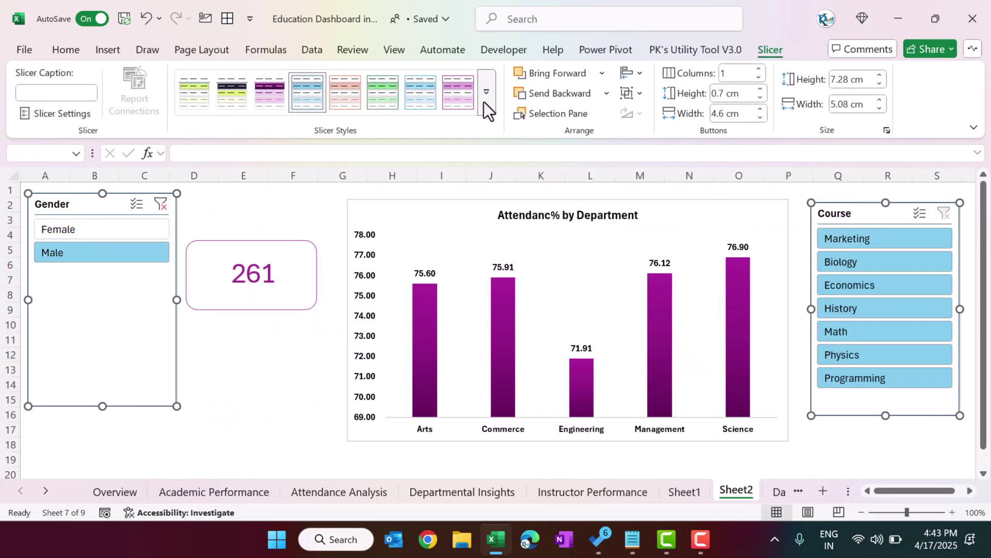
click(485, 102)
click(339, 253)
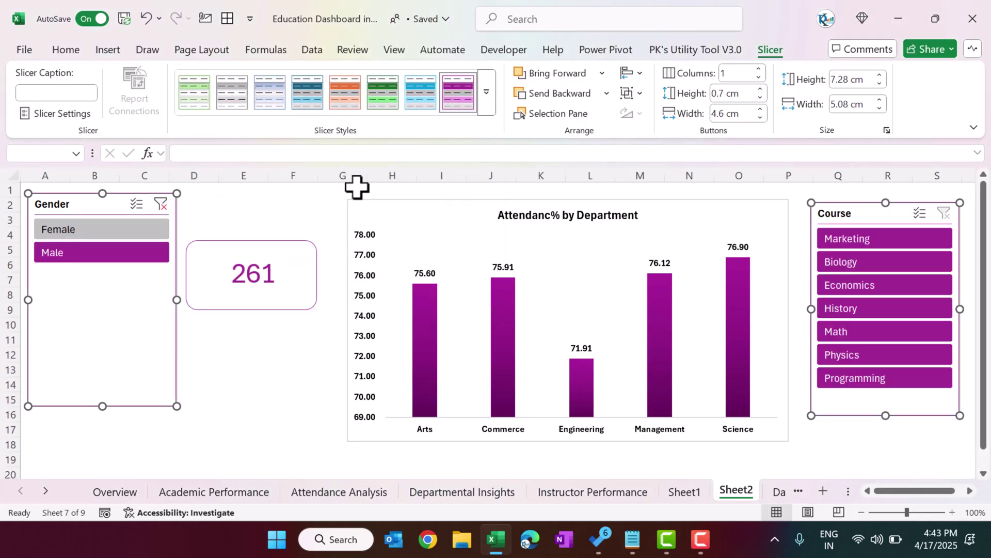
click(487, 101)
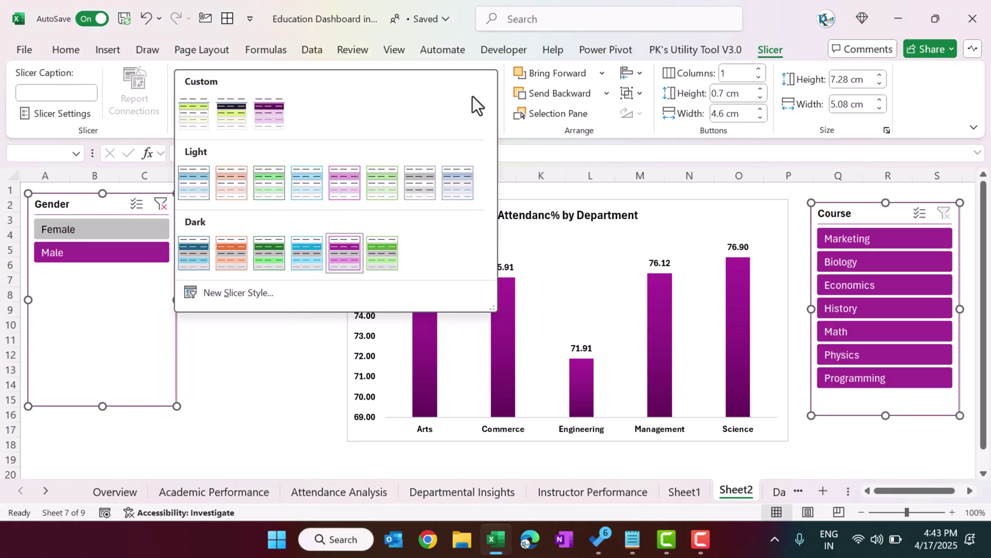
click(268, 111)
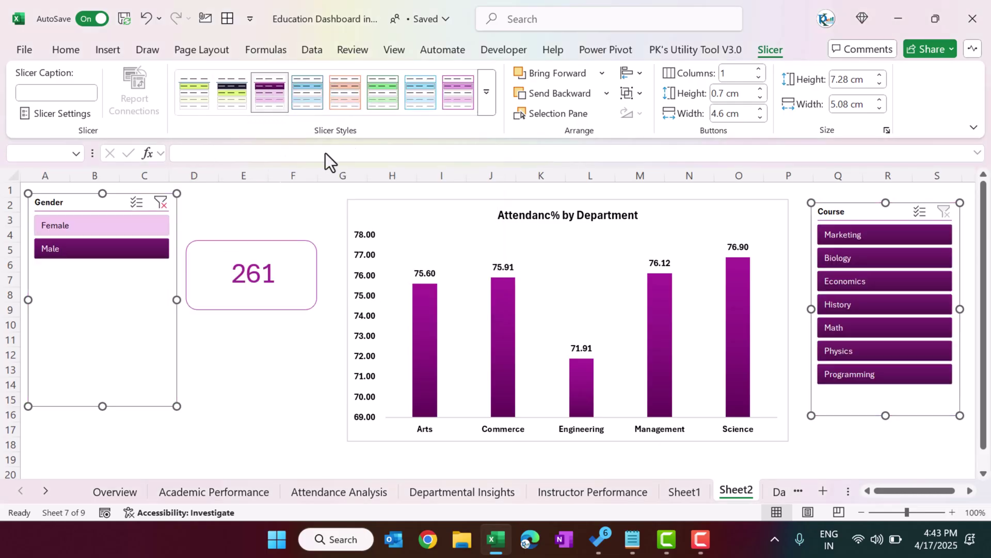
Duplicate the built-in dark purple slicer style as a new custom style.
click(487, 101)
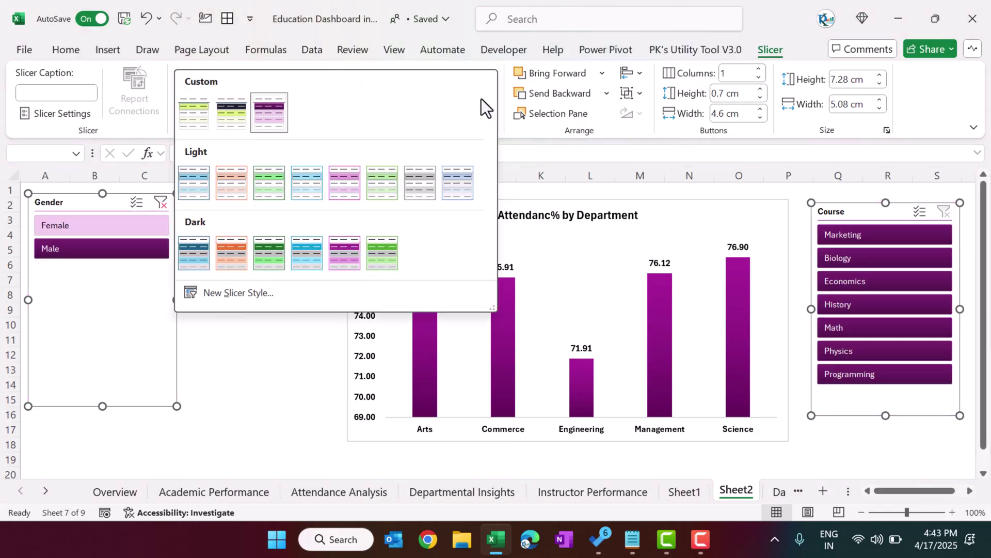
right_click(348, 258)
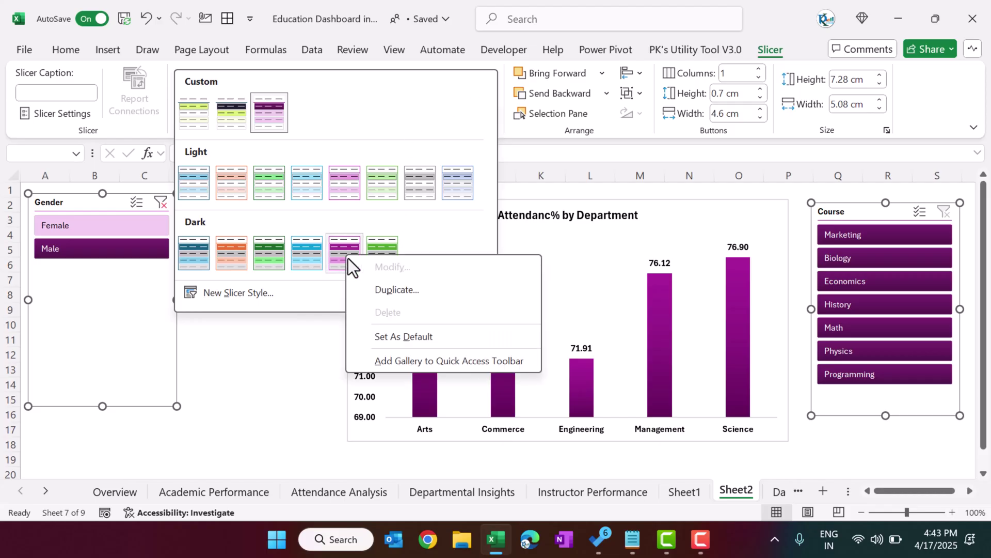
click(388, 291)
Format the duplicated style's Whole Slicer element with no borders and font size 9.
click(582, 174)
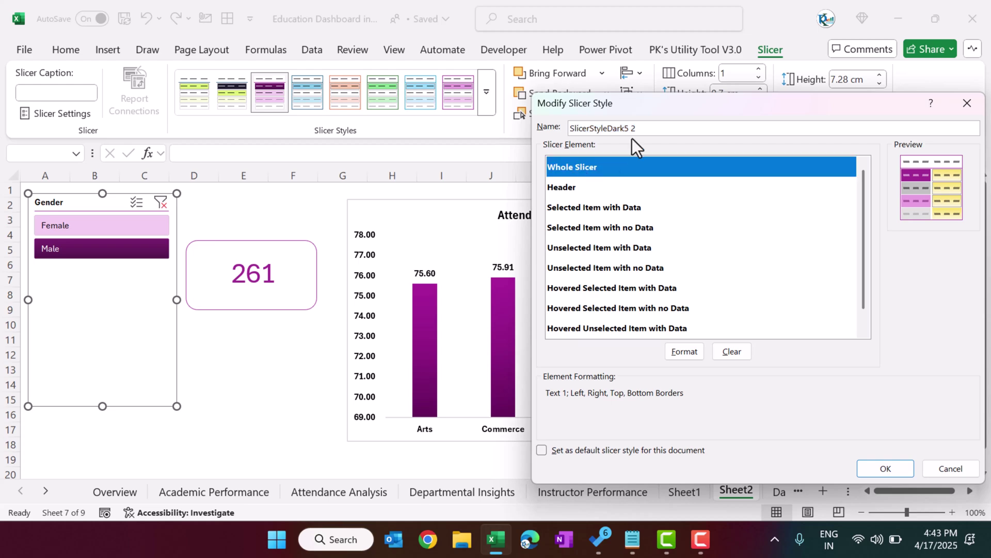
drag(680, 99, 507, 98)
click(518, 349)
click(634, 105)
click(787, 151)
click(753, 158)
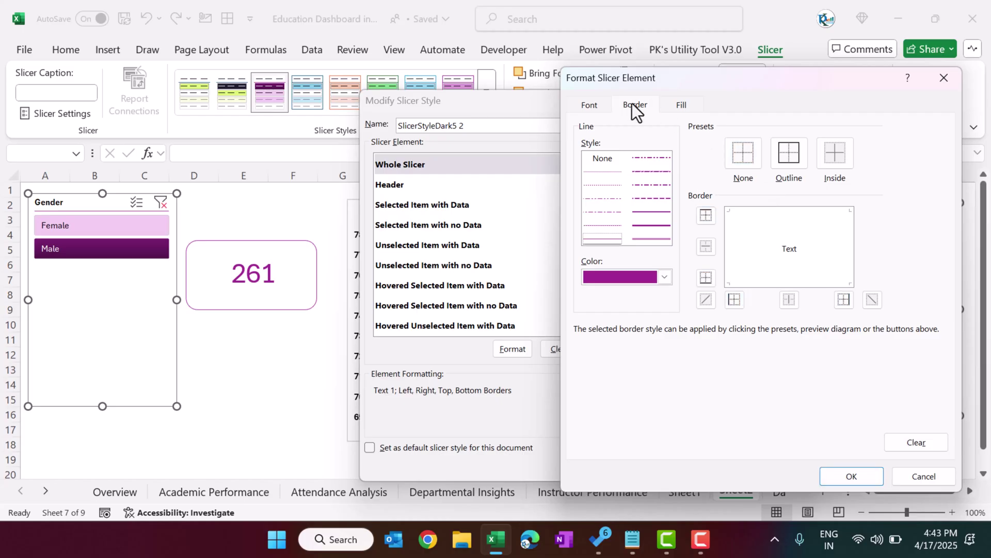
click(598, 104)
click(863, 165)
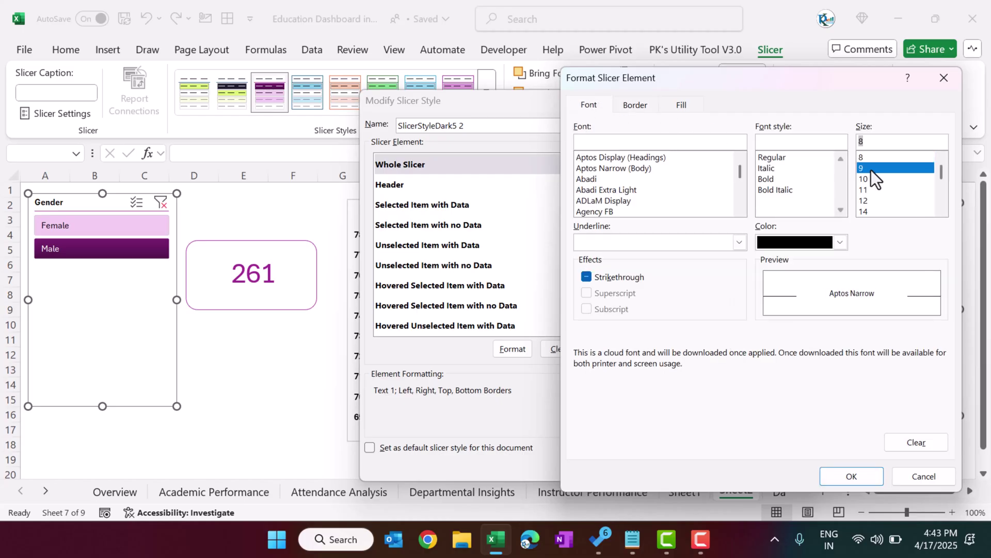
click(683, 105)
drag(729, 92, 627, 91)
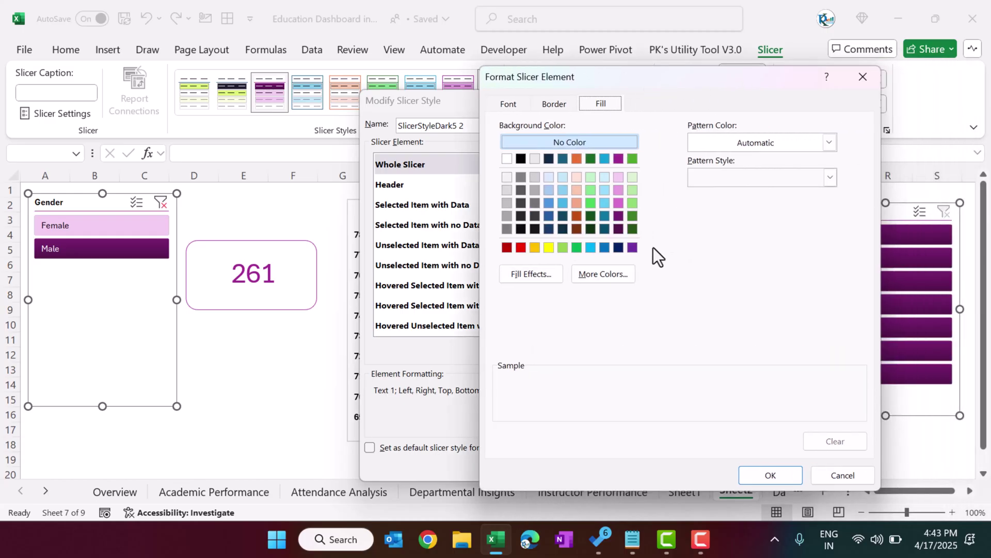
click(770, 475)
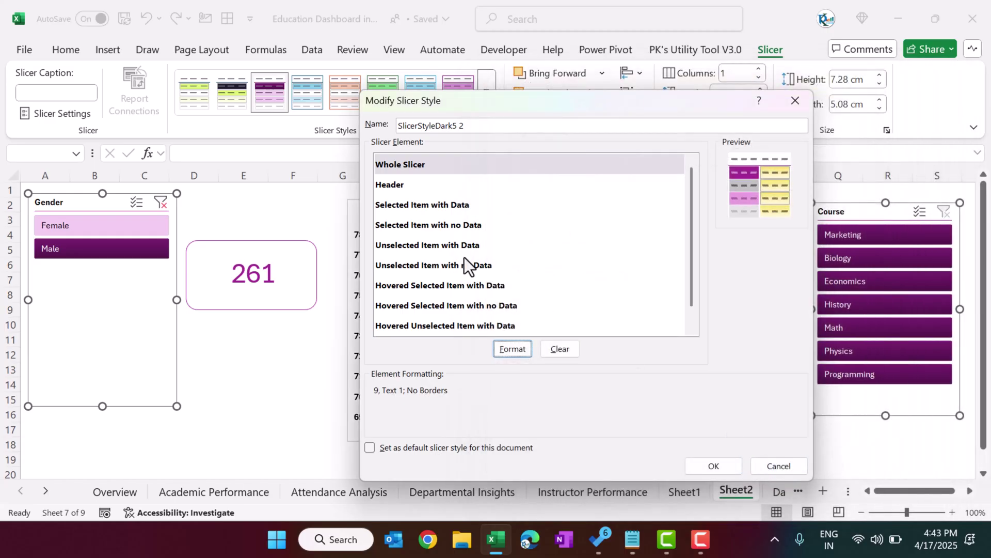
Give the Selected Item with Data element a horizontal two-color gradient fill from purple to darker purple.
click(414, 206)
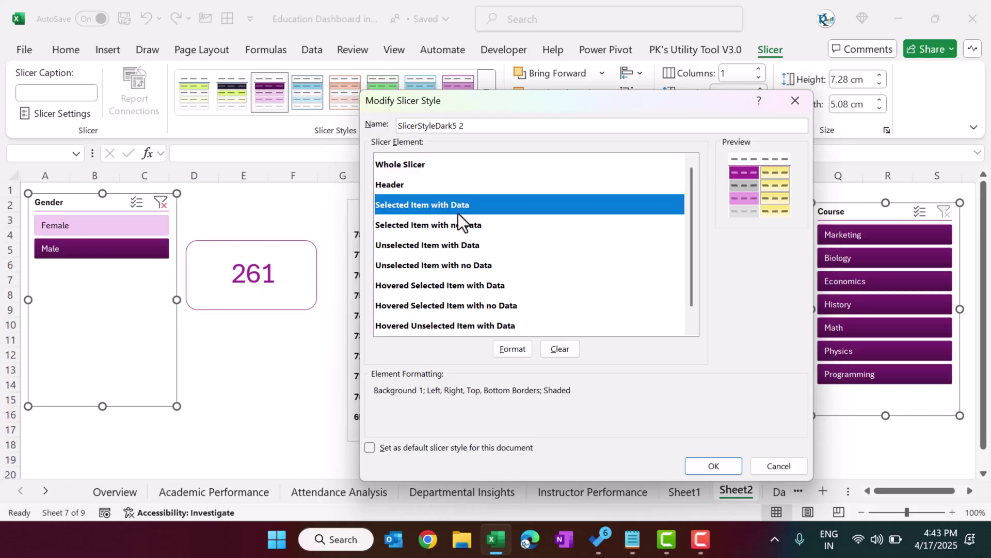
click(513, 349)
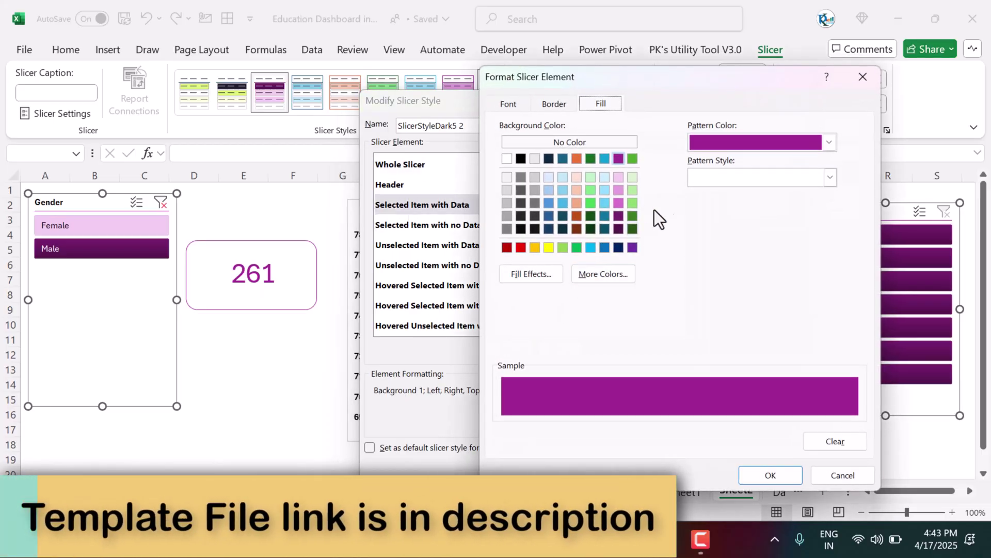
click(541, 279)
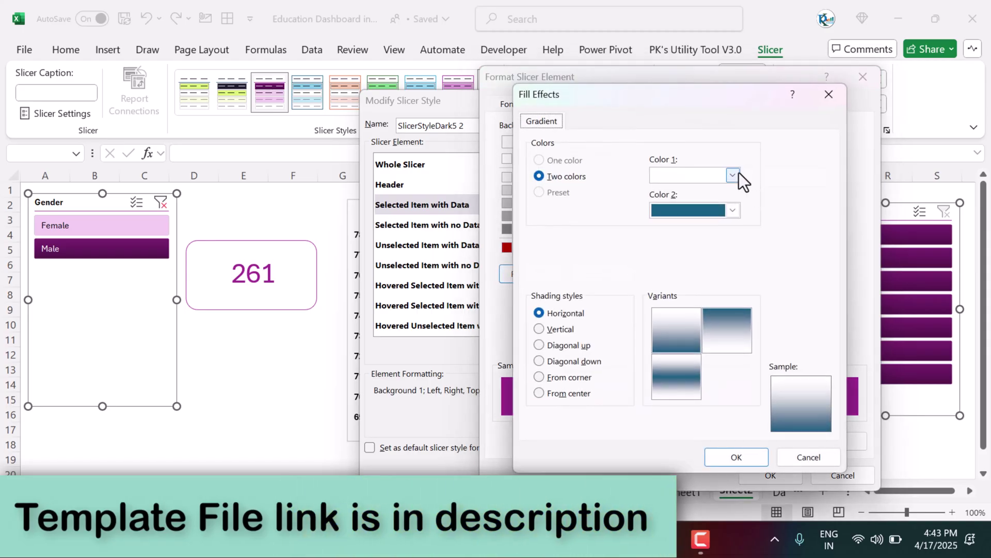
click(733, 175)
click(835, 218)
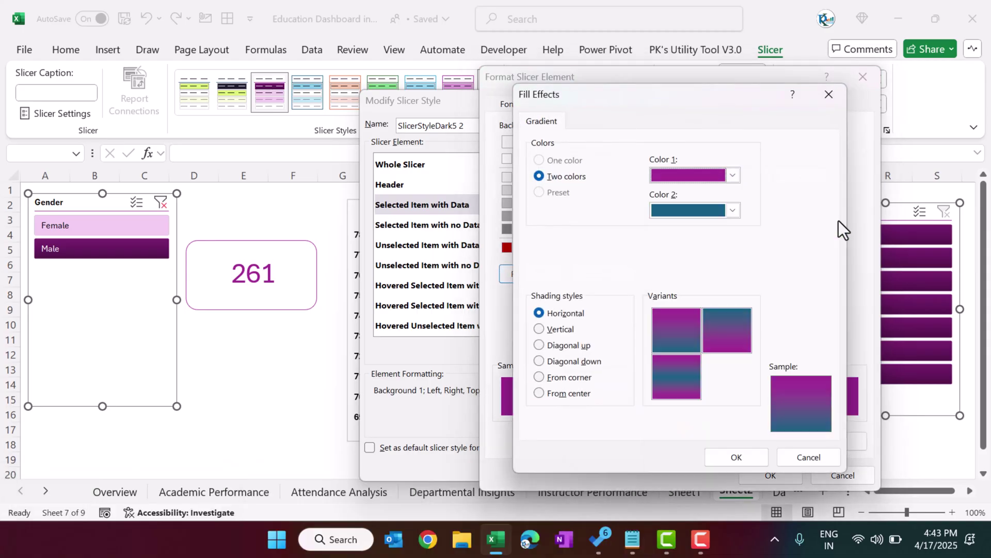
click(734, 209)
click(835, 337)
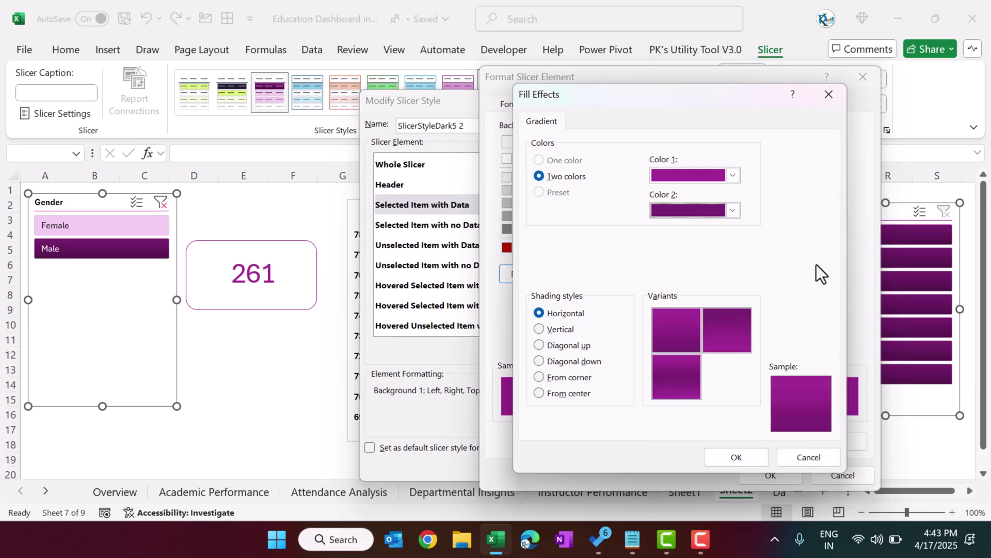
click(692, 345)
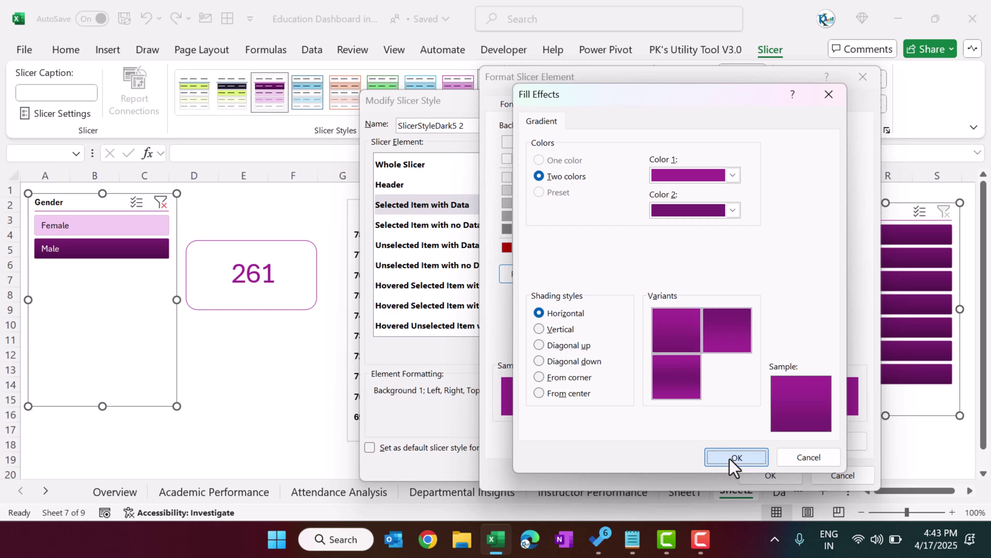
click(730, 458)
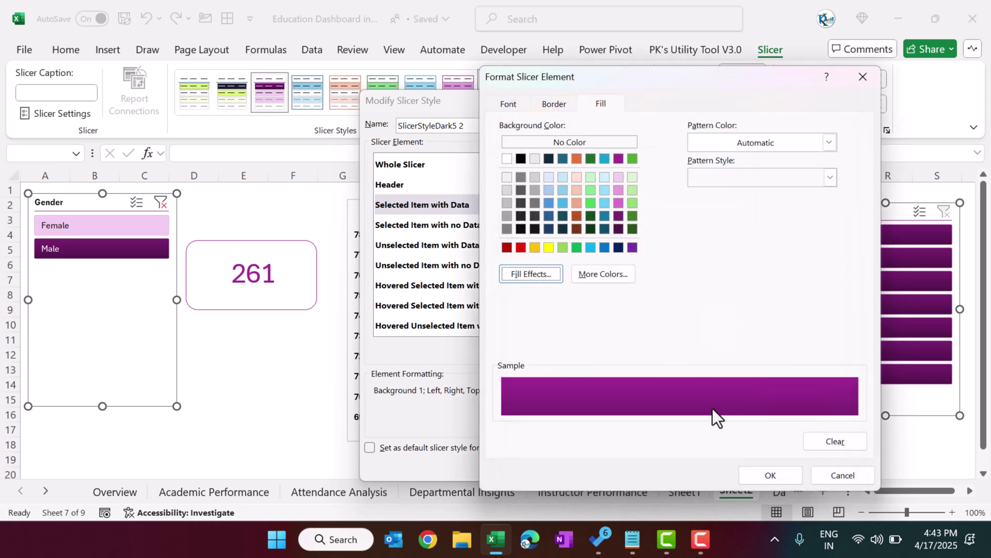
Set the Selected Item with Data element's font style to Bold.
click(555, 107)
click(516, 107)
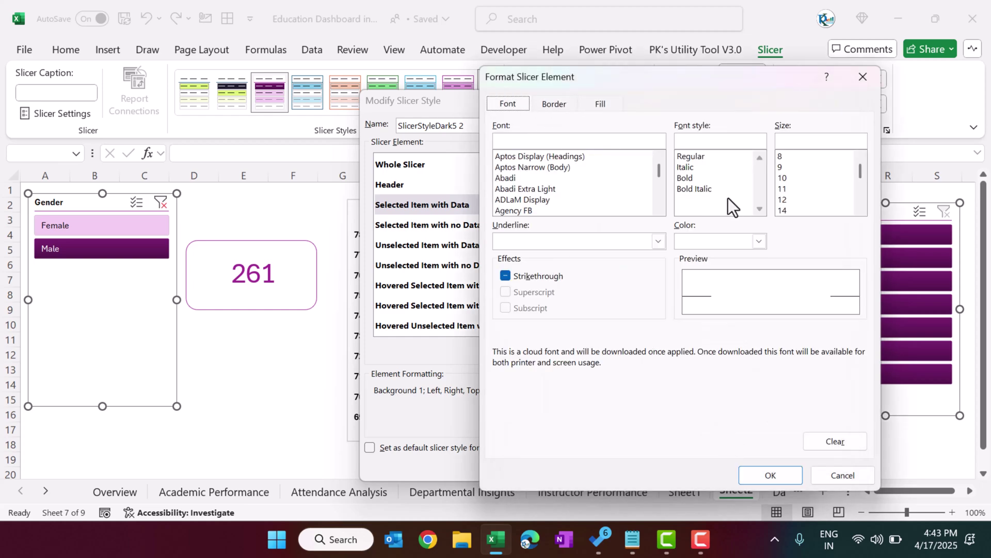
click(722, 242)
click(688, 225)
click(690, 178)
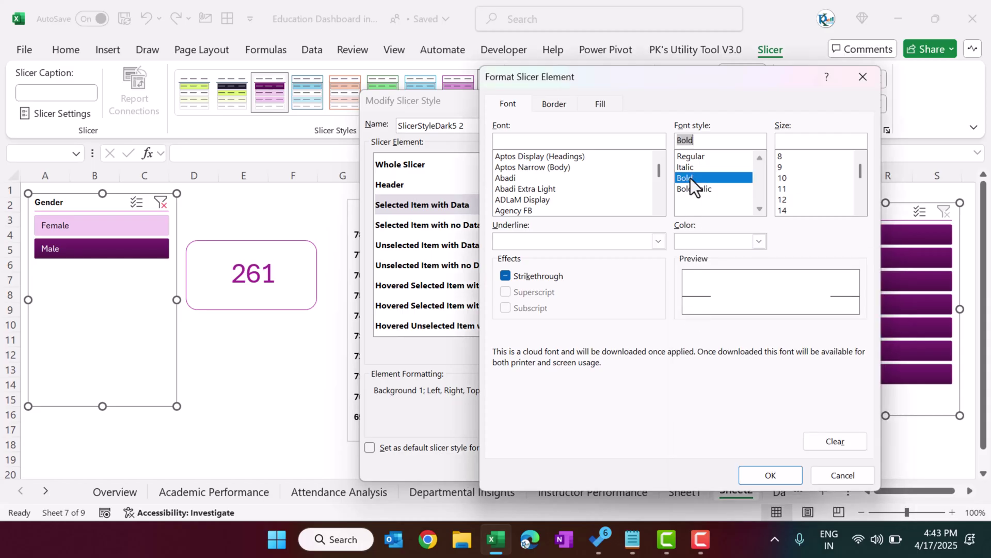
click(770, 474)
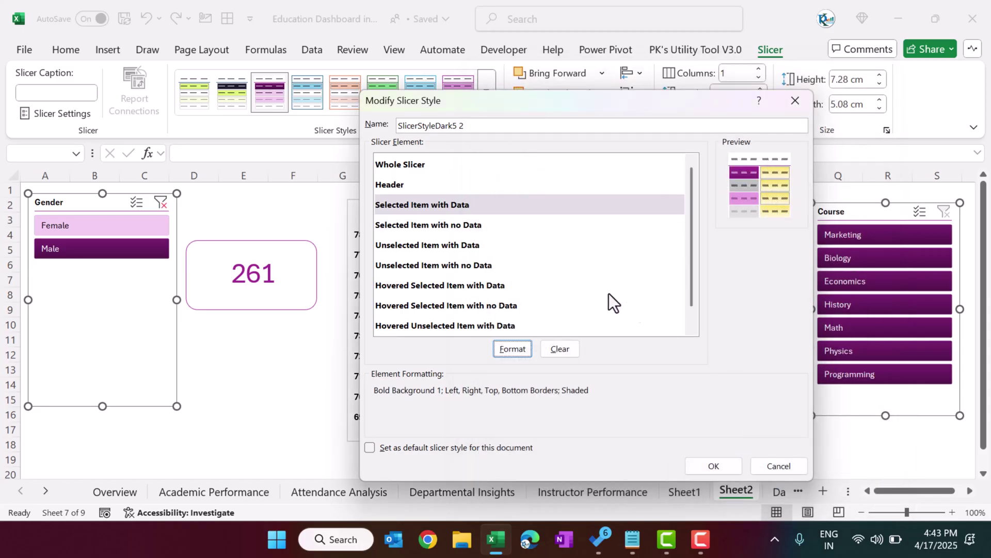
Fill the Unselected Item with Data element with the lightest purple and save the duplicated slicer style.
click(405, 248)
click(517, 347)
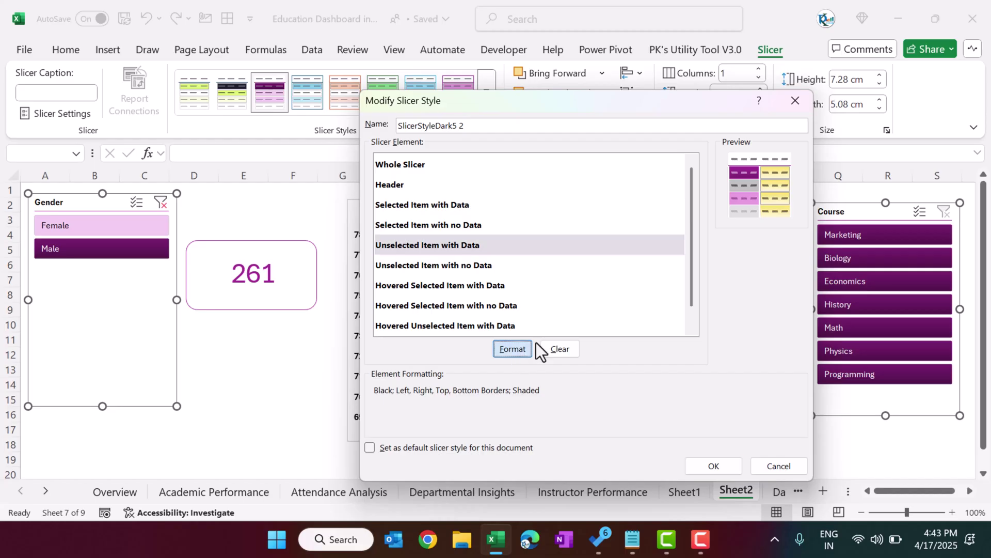
click(601, 104)
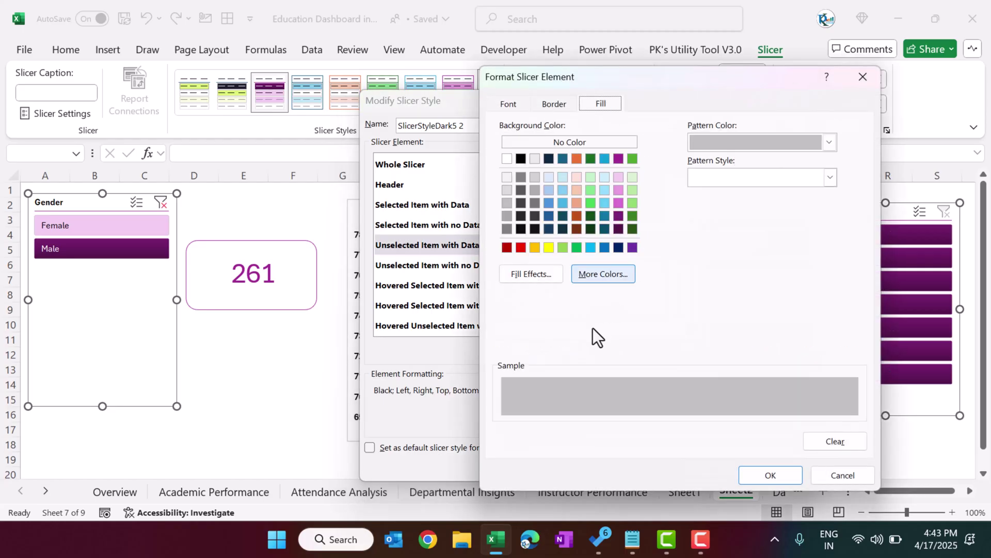
click(619, 177)
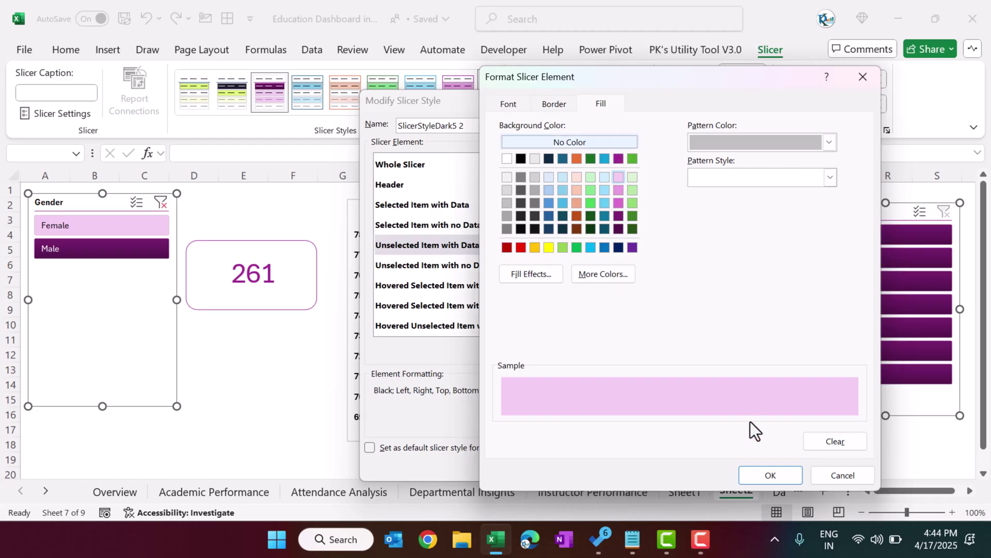
click(777, 476)
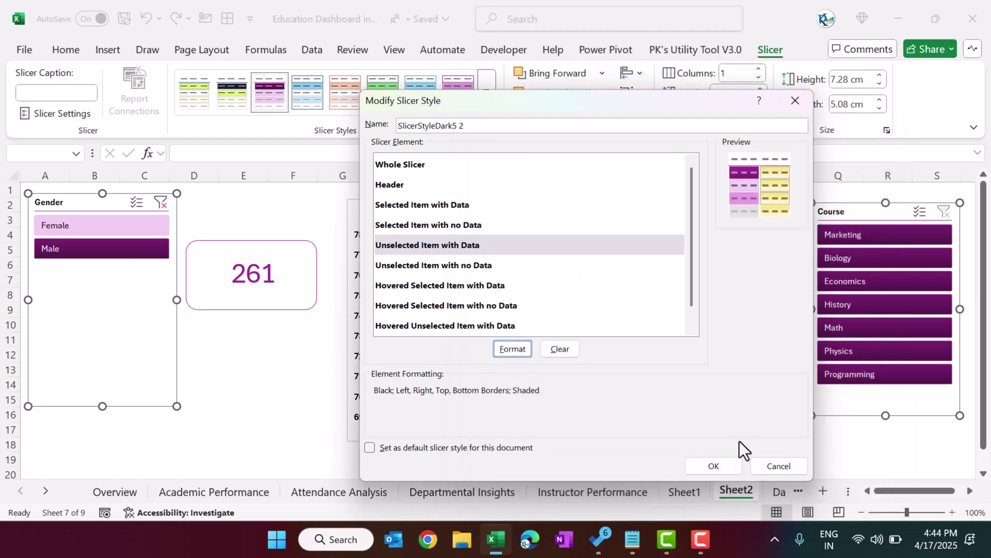
click(714, 466)
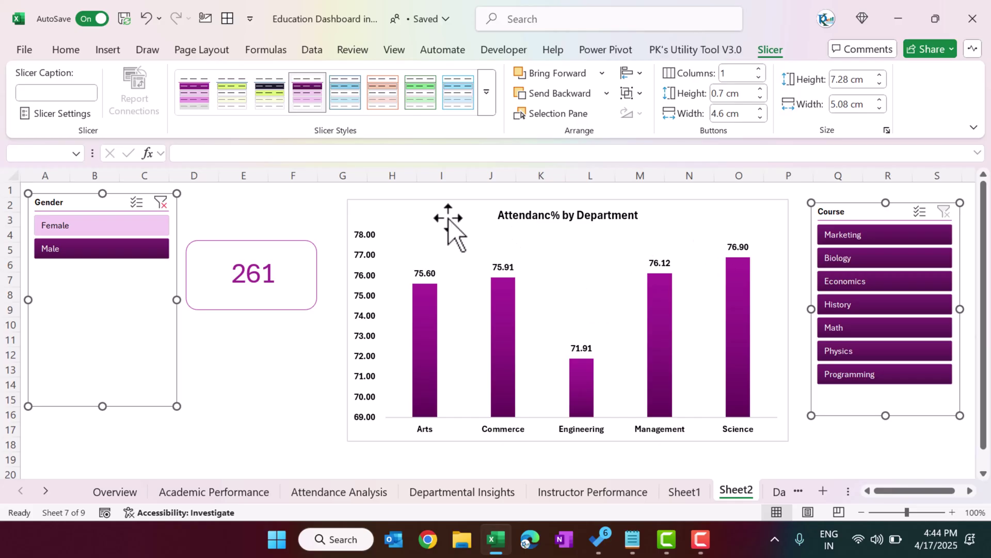
Reapply the ready-made custom purple style with light unselected items to both slicers, and deselect them.
click(488, 96)
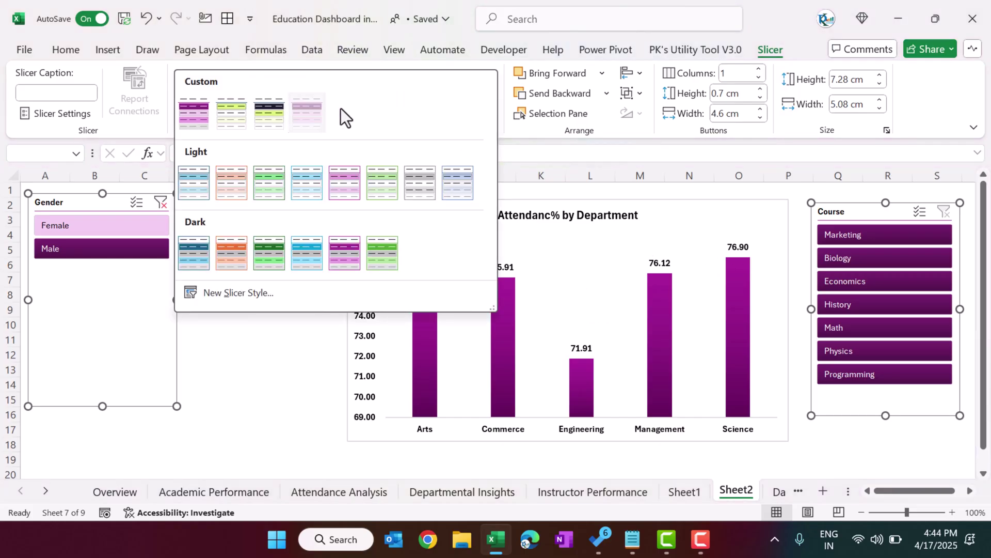
click(319, 101)
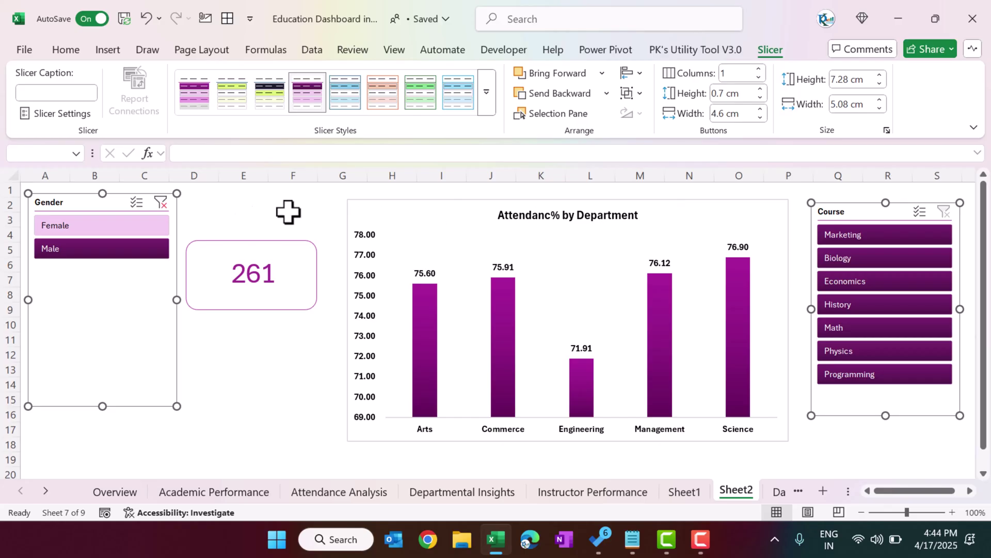
click(332, 201)
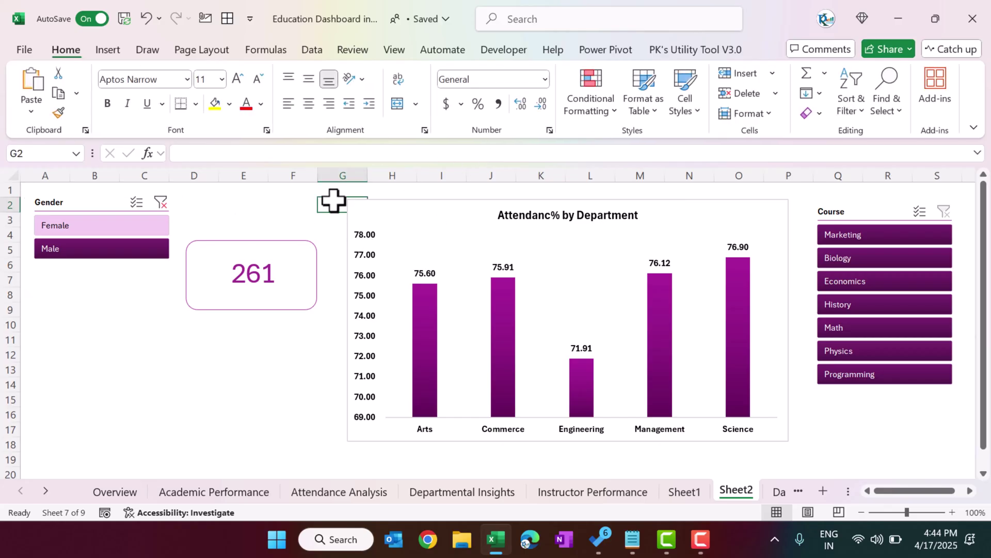